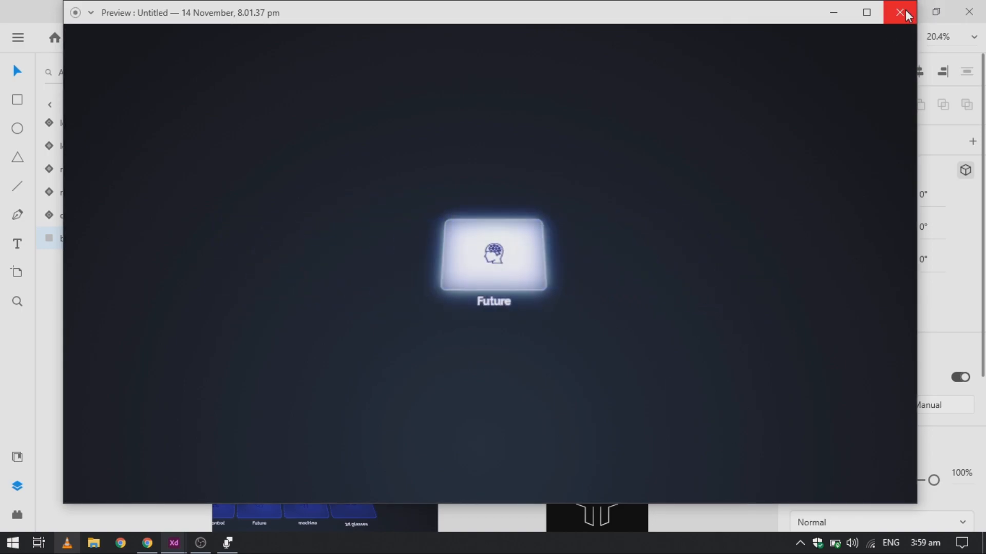
Step: Fill artboard 1 with the saved bg color from the document's assets
left_click(512, 280)
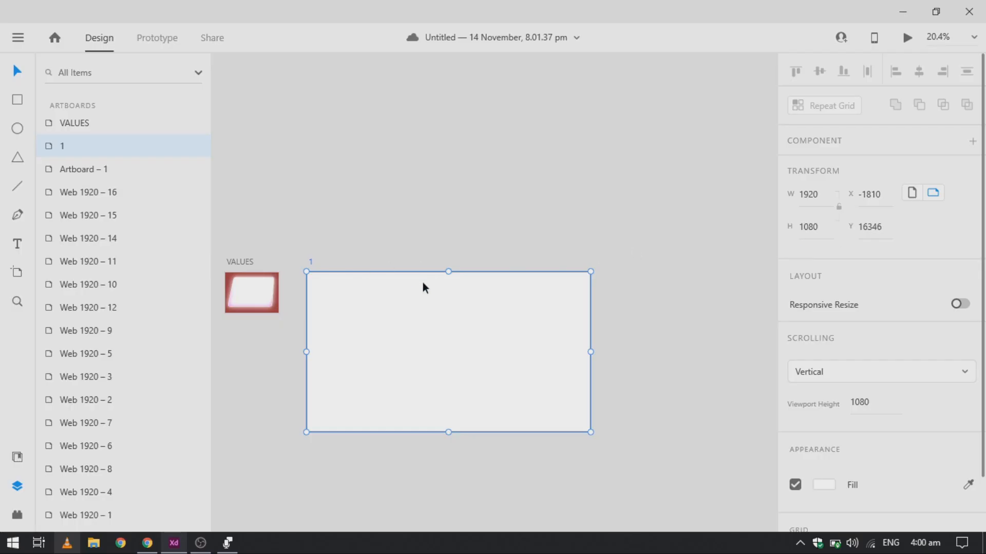
left_click(17, 459)
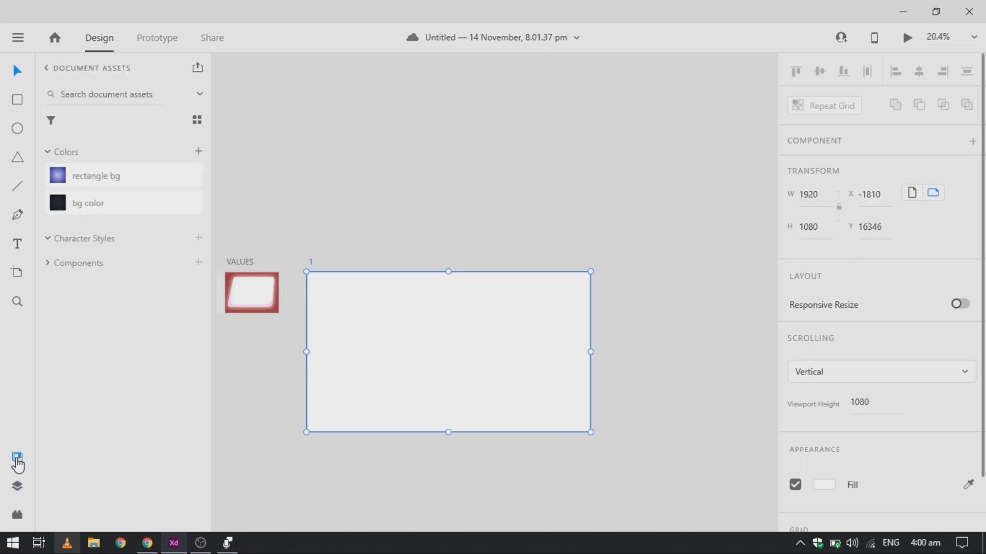
left_click(97, 212)
Step: Draw a rectangle about 240 px high near the centre of artboard 1
scroll(458, 448, "up", 3)
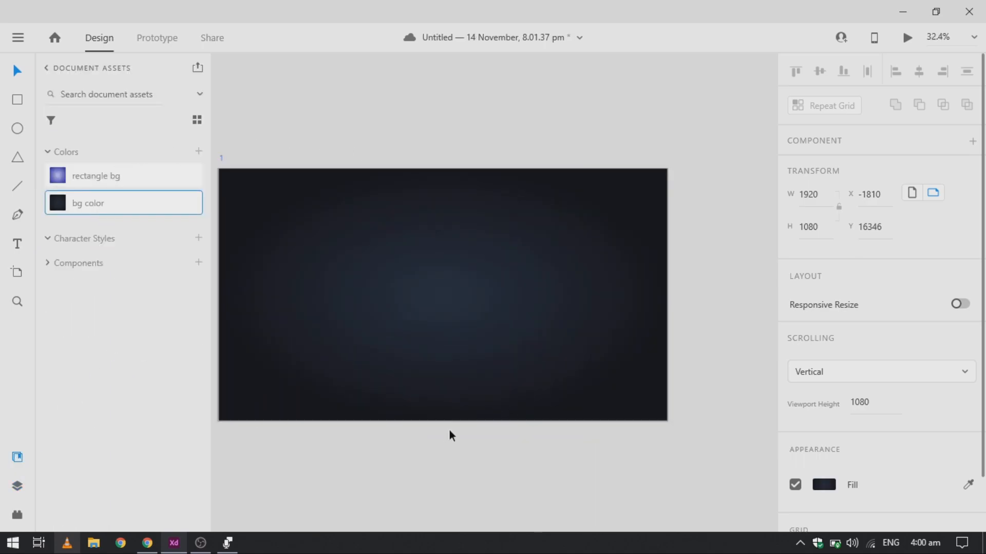
scroll(378, 280, "up", 3)
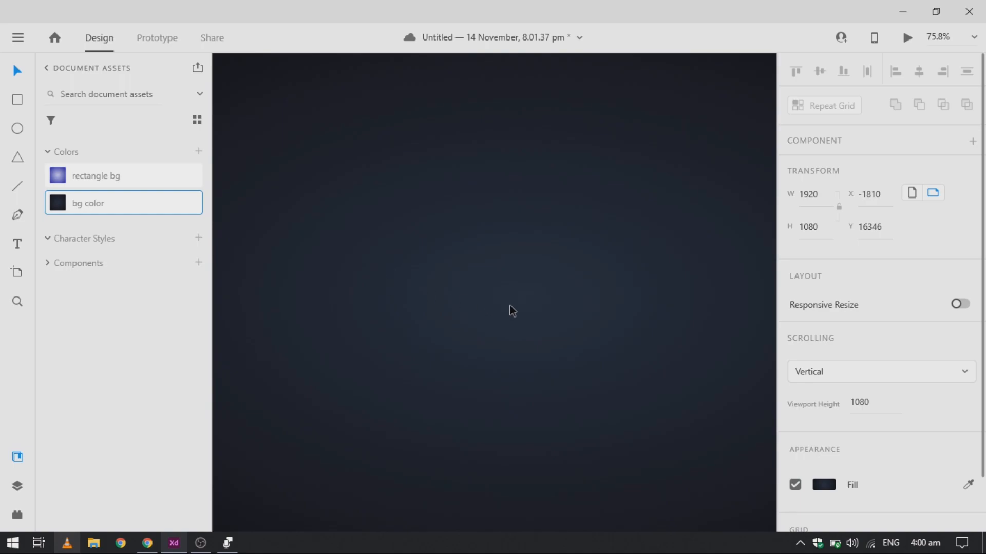
key("ctrl+0")
key("r")
left_click_drag(487, 287, 532, 331)
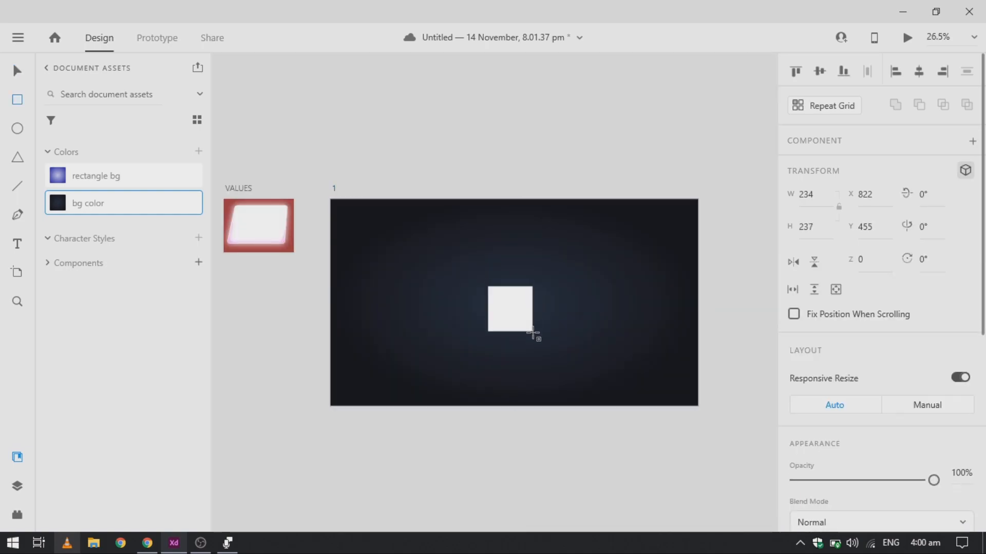
Step: Set the rectangle's width to 200 and its height to 150
left_click(823, 196)
double_click(823, 196)
type("20")
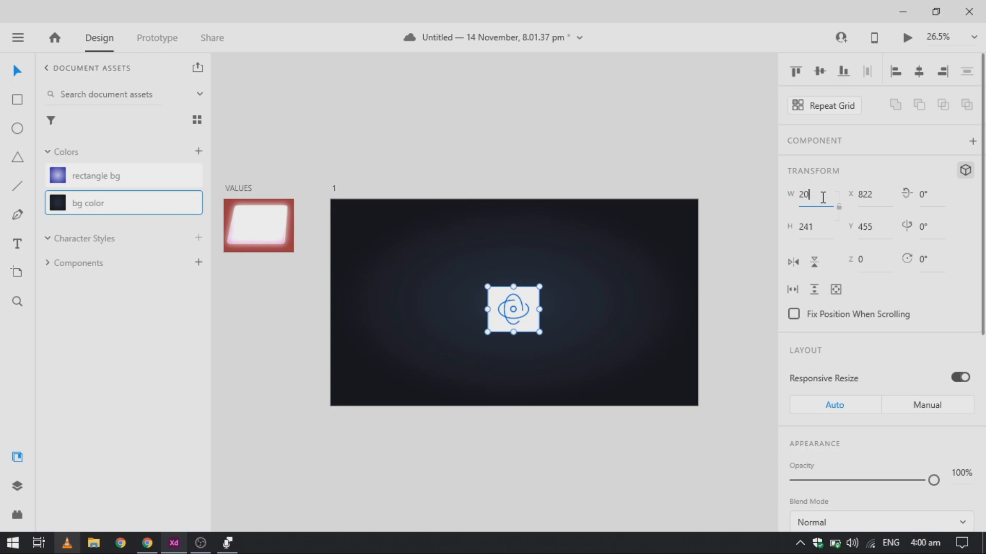
type("0")
key("Tab")
type("150")
key("Return")
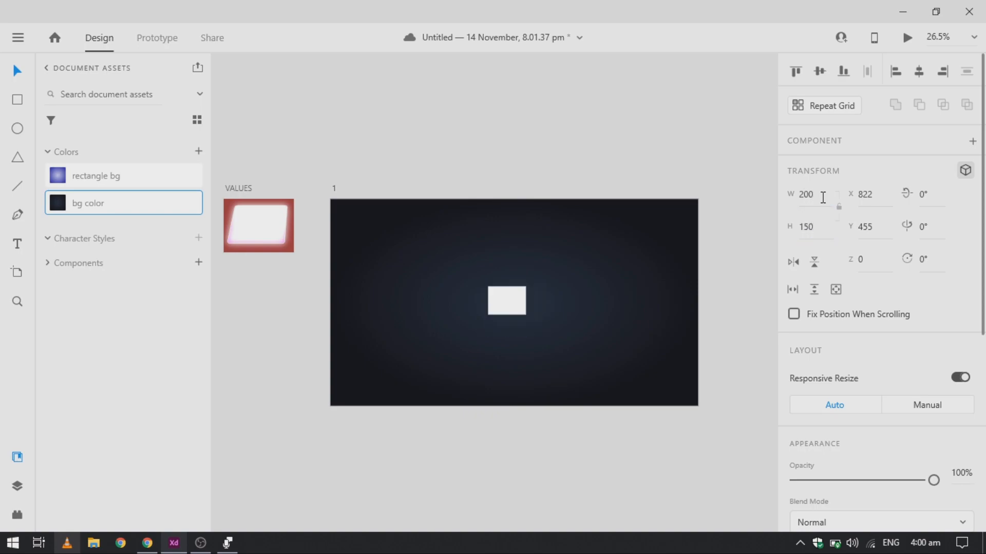
Step: Round the rectangle's corners with a radius of 10
left_click(514, 291)
scroll(516, 282, "up", 2)
scroll(880, 383, "down", 5)
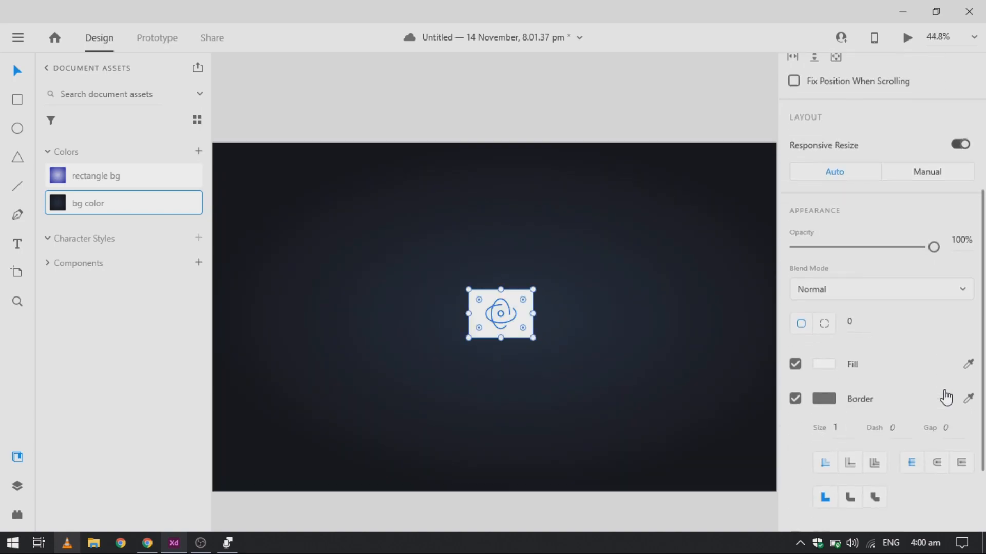
left_click(855, 318)
type("1")
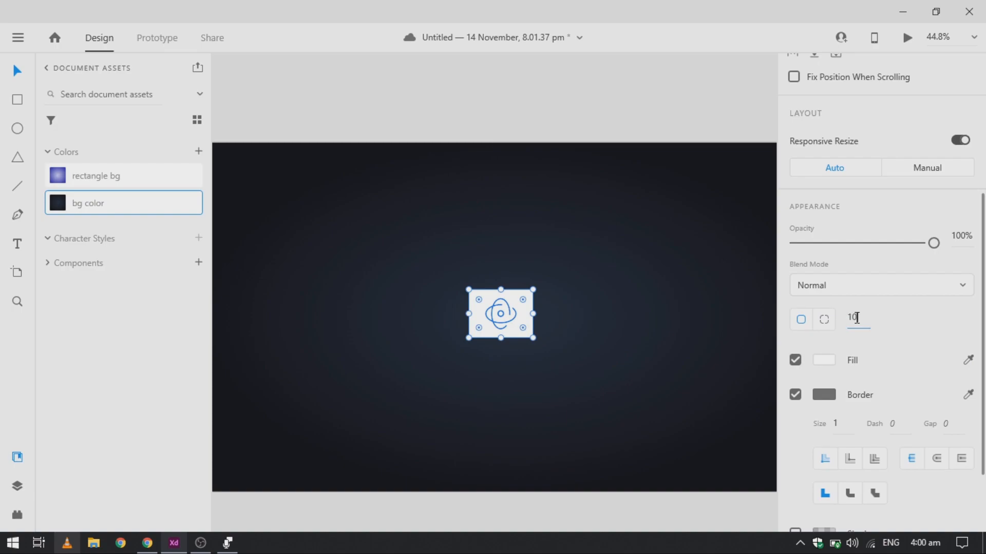
type("0")
Step: Make the rectangle's border white and fill the shape with the saved rectangle bg gradient
left_click(816, 398)
left_click(668, 302)
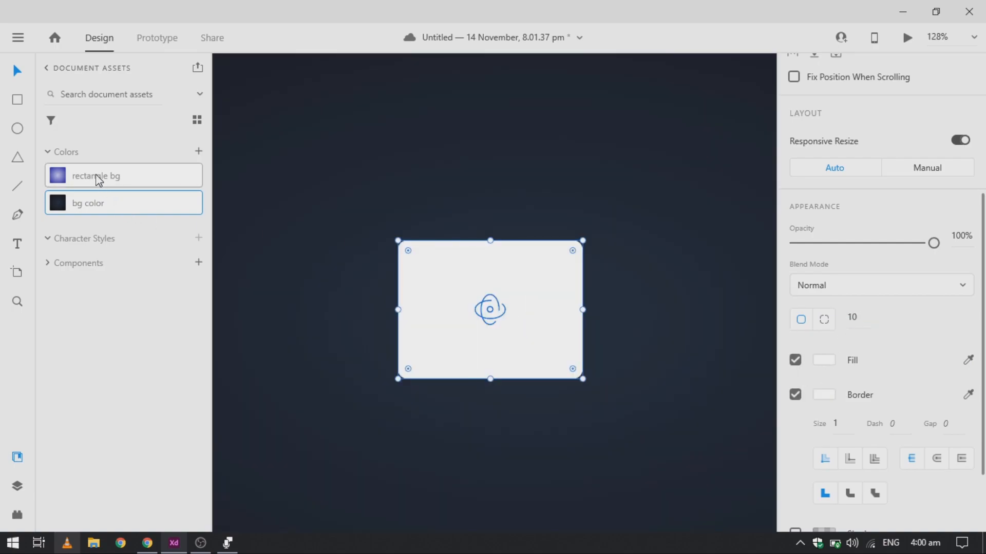
left_click(99, 178)
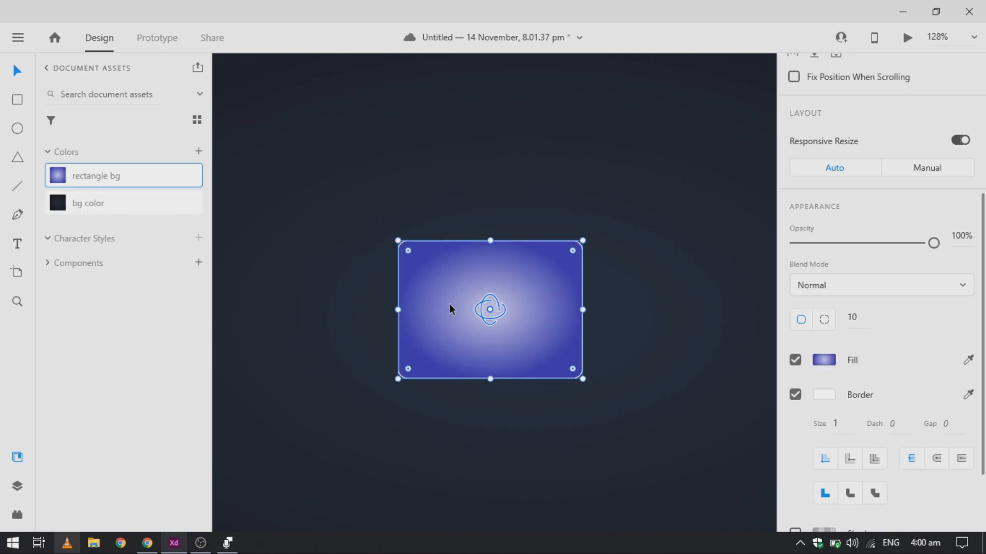
scroll(516, 307, "up", 2)
scroll(449, 333, "down", 2)
Step: Enable a shadow on the rectangle with a Y offset of 0 and a blur of 20
left_click(450, 334)
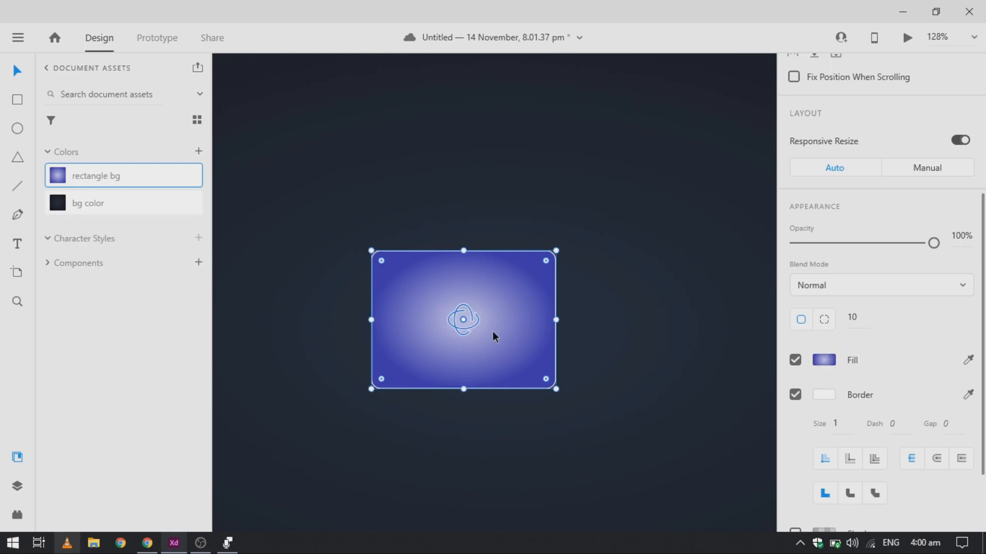
scroll(803, 439, "down", 3)
left_click(803, 438)
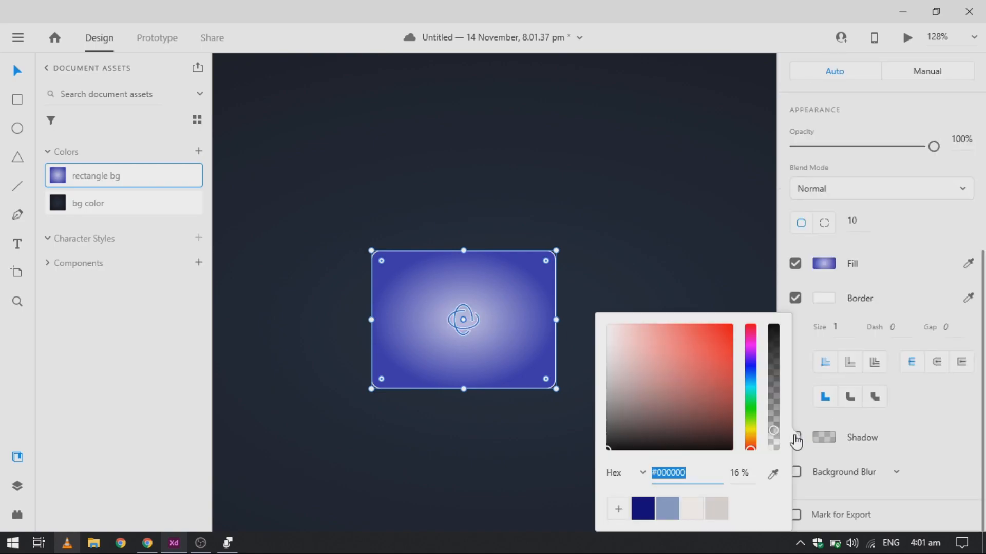
left_click(795, 438)
scroll(873, 446, "down", 1)
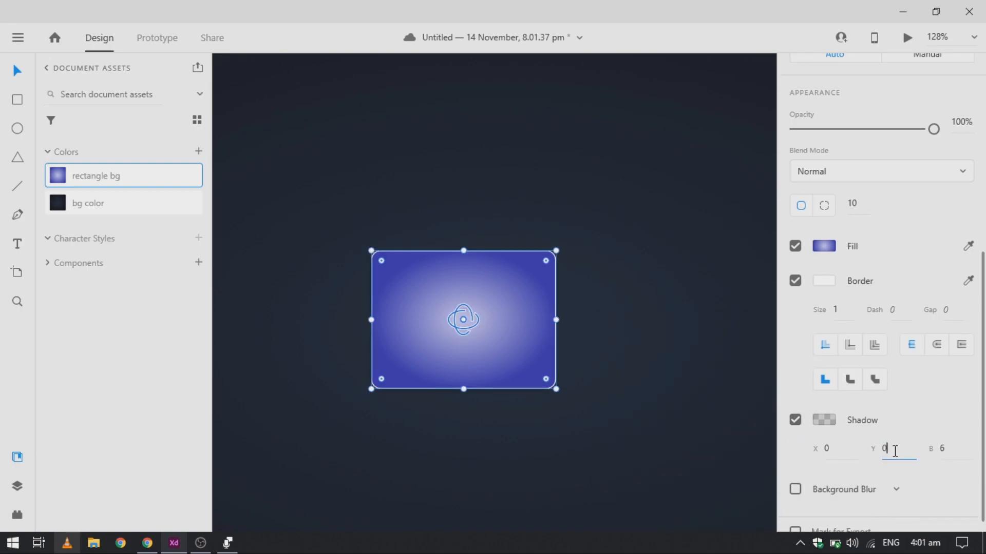
left_click(944, 455)
type("20")
Step: Colour the shadow #040074 at 40% opacity and set the rectangle's blend mode to Color Dodge
left_click(816, 422)
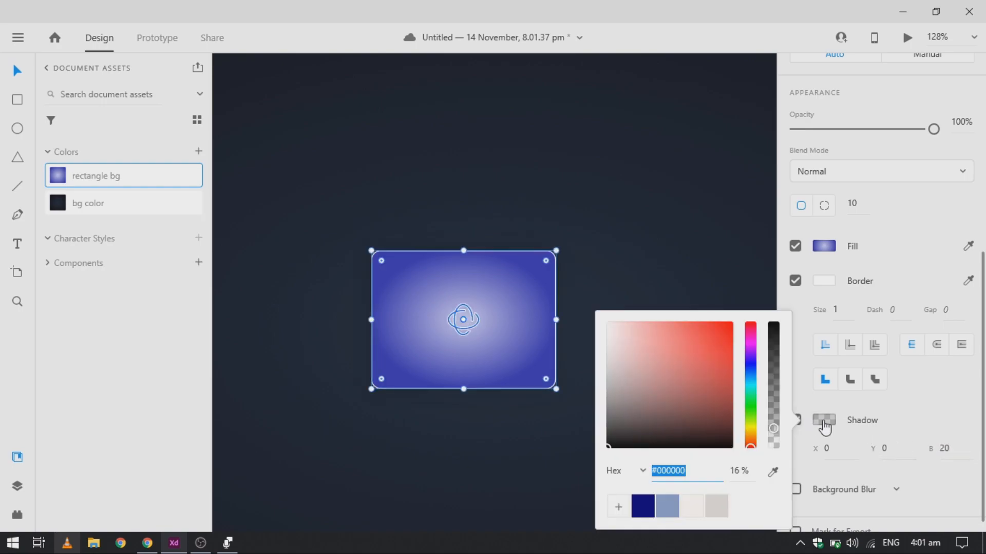
left_click(643, 514)
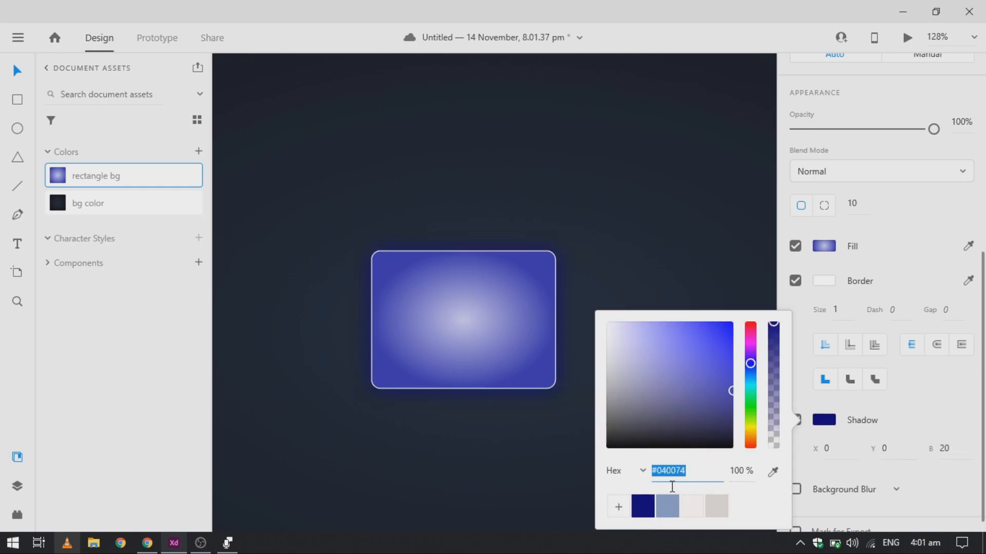
left_click(743, 473)
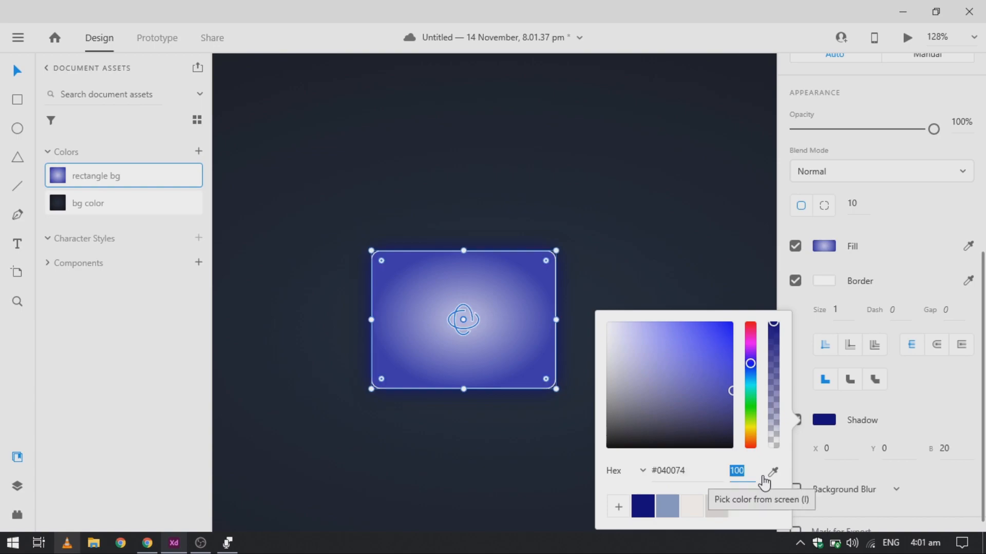
type("40")
key("Return")
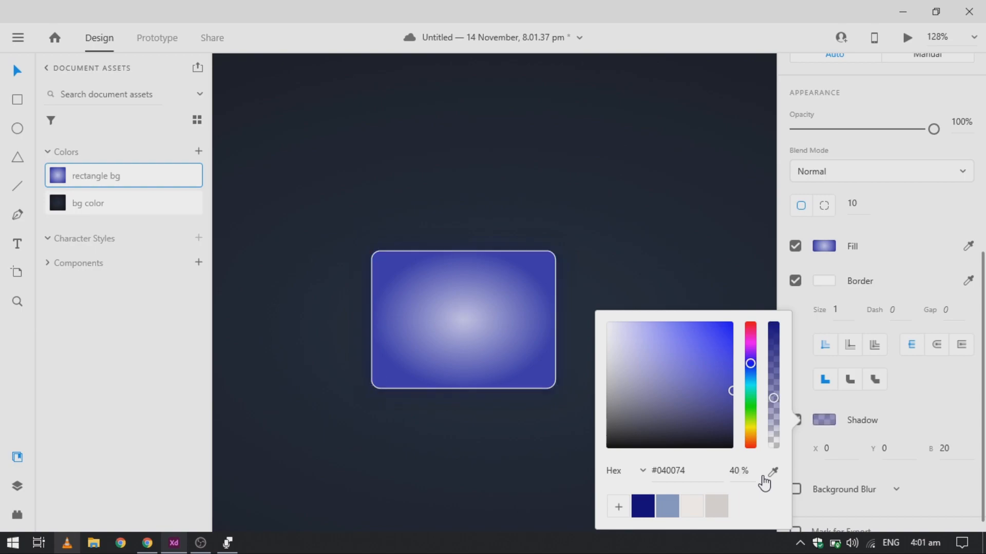
left_click(781, 281)
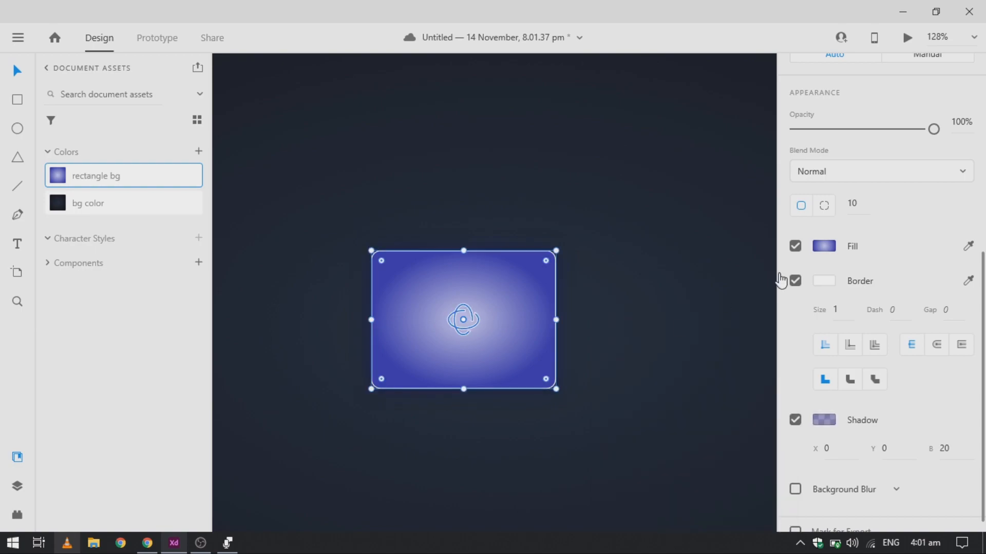
left_click(879, 177)
left_click(864, 229)
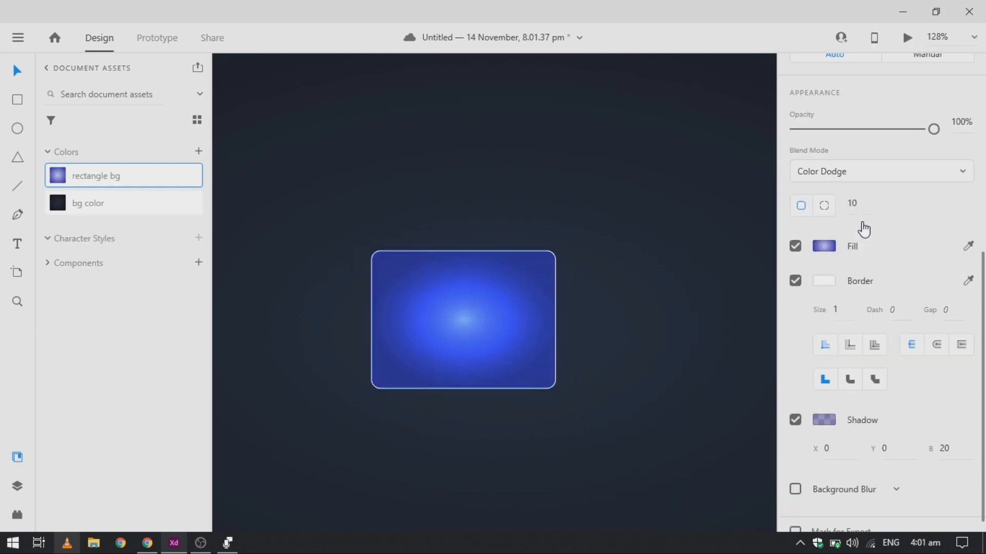
Step: Rename the rectangle's layer as center-bg and duplicate it three times in place
key("ctrl+y")
double_click(92, 125)
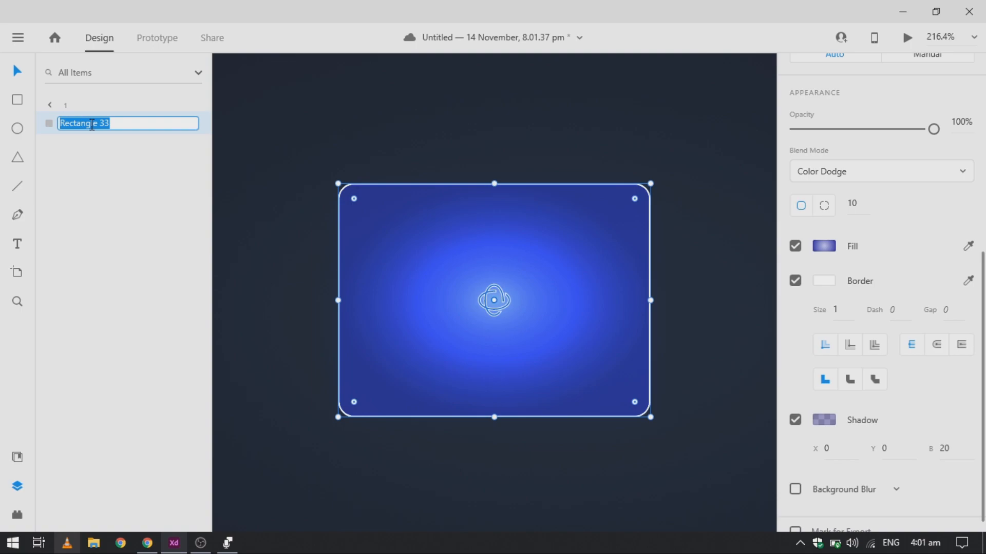
type("center-")
type("bg")
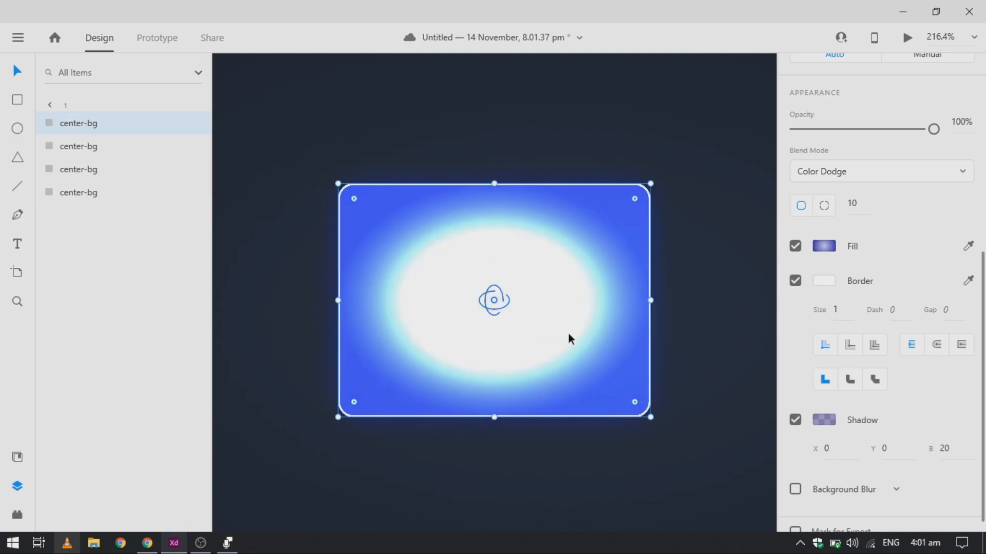
Step: Rename the two middle rectangle copies center-bg-blur and center-obj-blur, and hide both layers
double_click(103, 150)
key("Right")
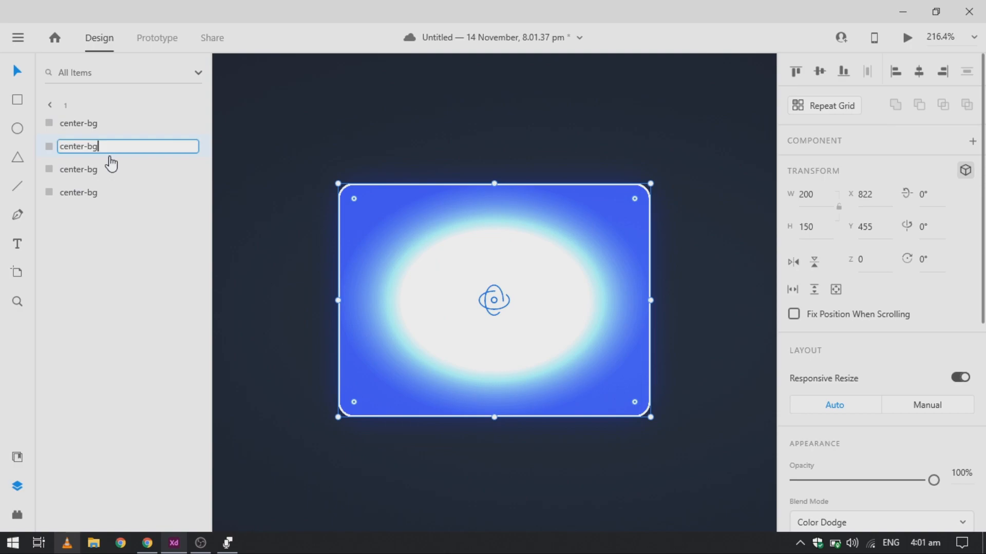
key("ctrl+a")
type("cen")
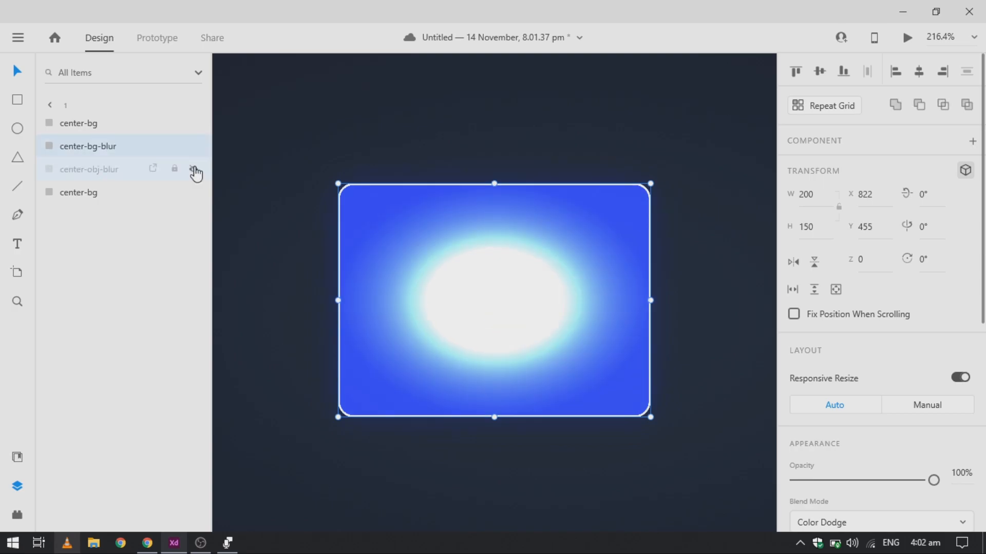
left_click(194, 146)
left_click(575, 325)
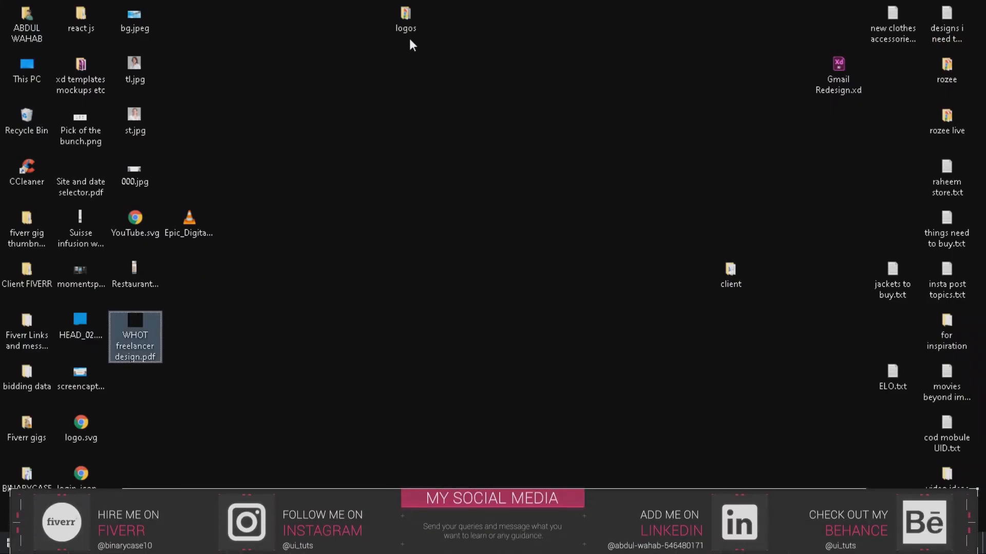
Step: Place center.svg from the desktop's logos folder into the topmost center-bg rectangle in Adobe XD
left_click(410, 29)
double_click(408, 29)
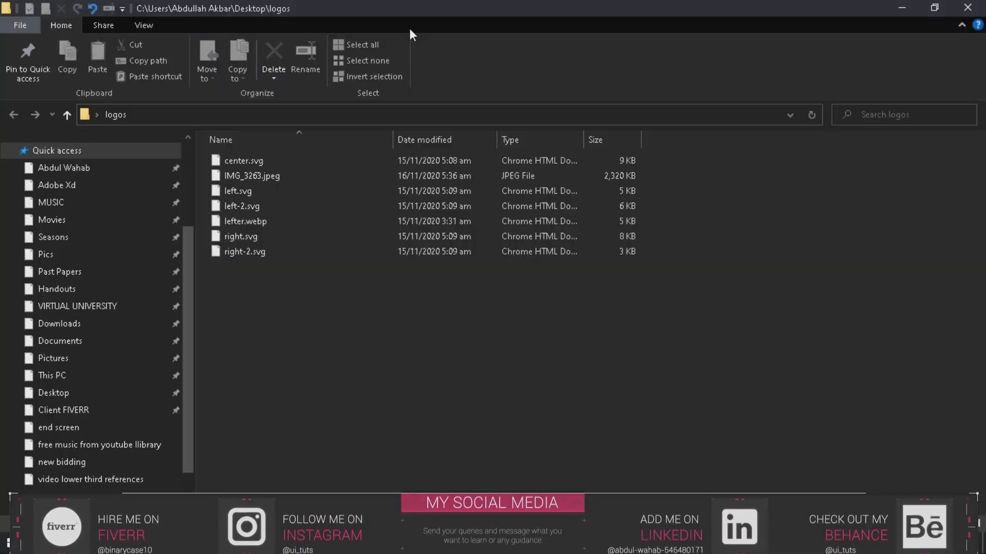
left_click(251, 162)
key("alt+Tab")
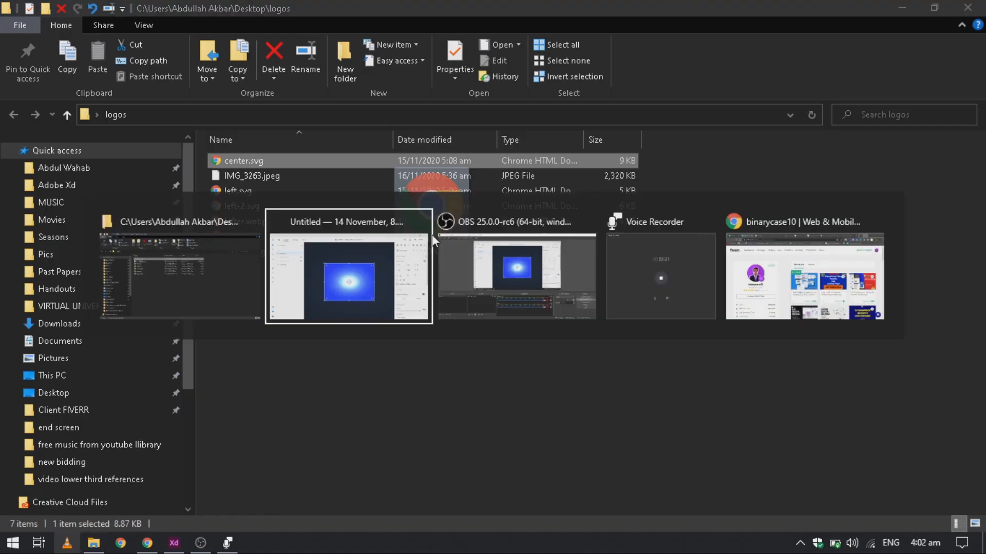
left_click_drag(482, 324, 489, 322)
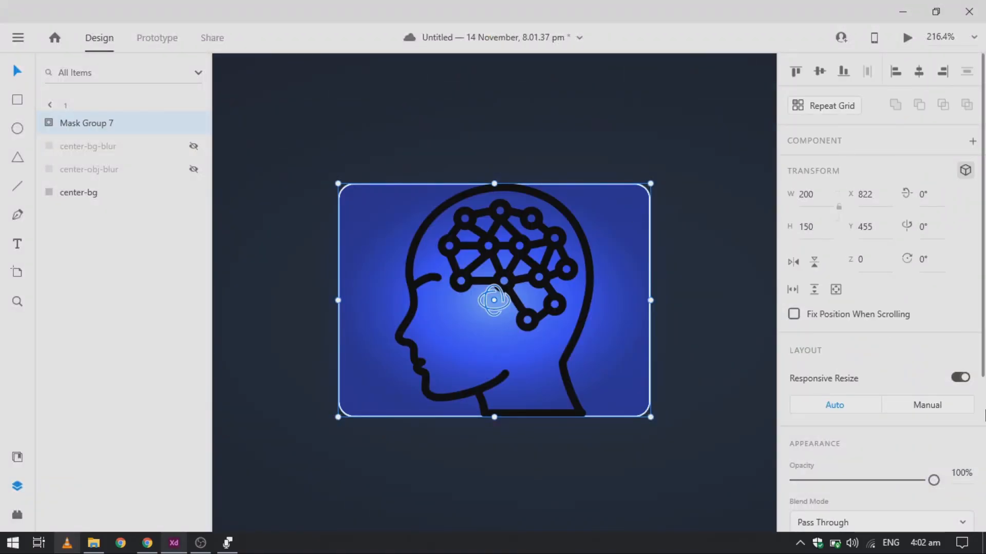
Step: Turn off responsive resize for the masked head icon and scale it down to about 68 by 52 at the card's centre
left_click(965, 378)
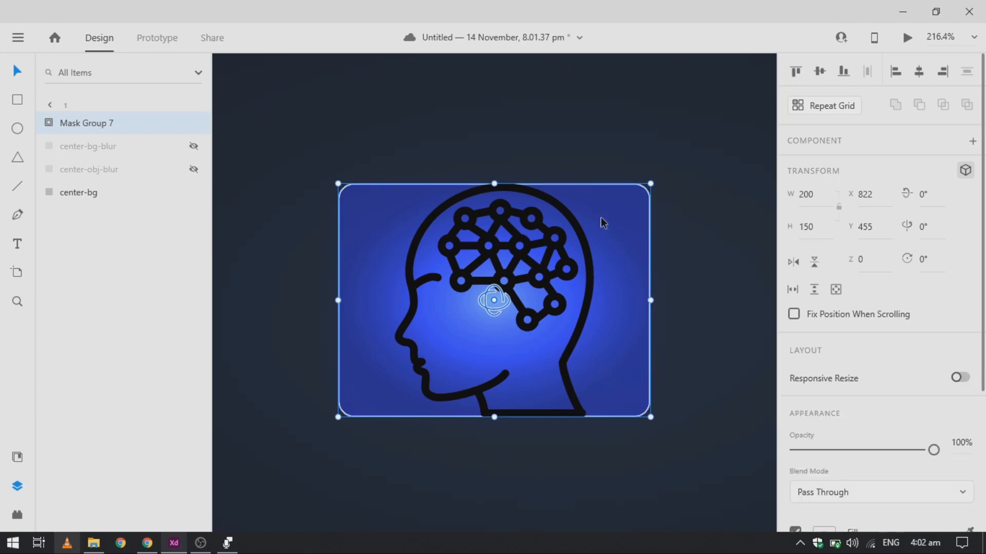
left_click_drag(650, 183, 548, 260)
Step: Fill the head icon with the dark blue #040074
scroll(873, 408, "down", 3)
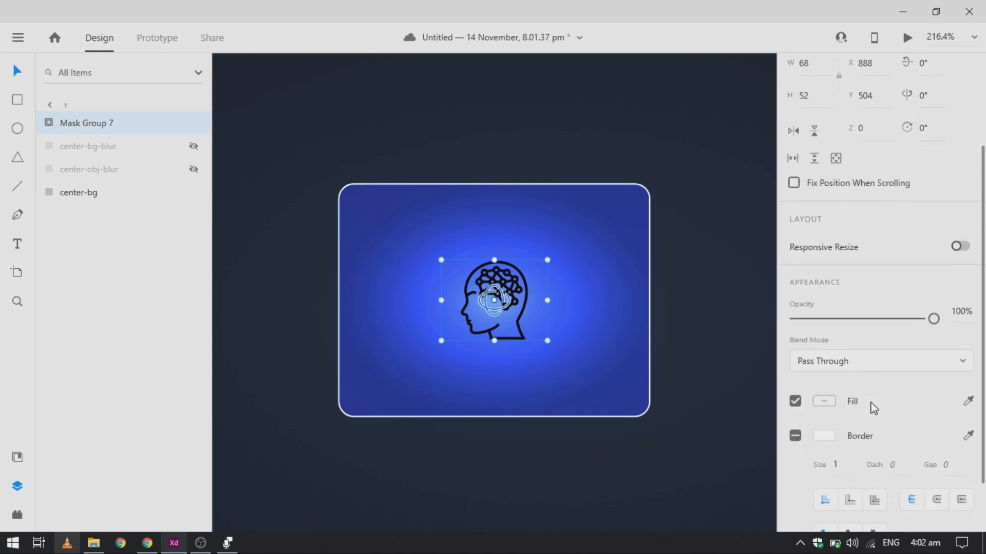
left_click(823, 402)
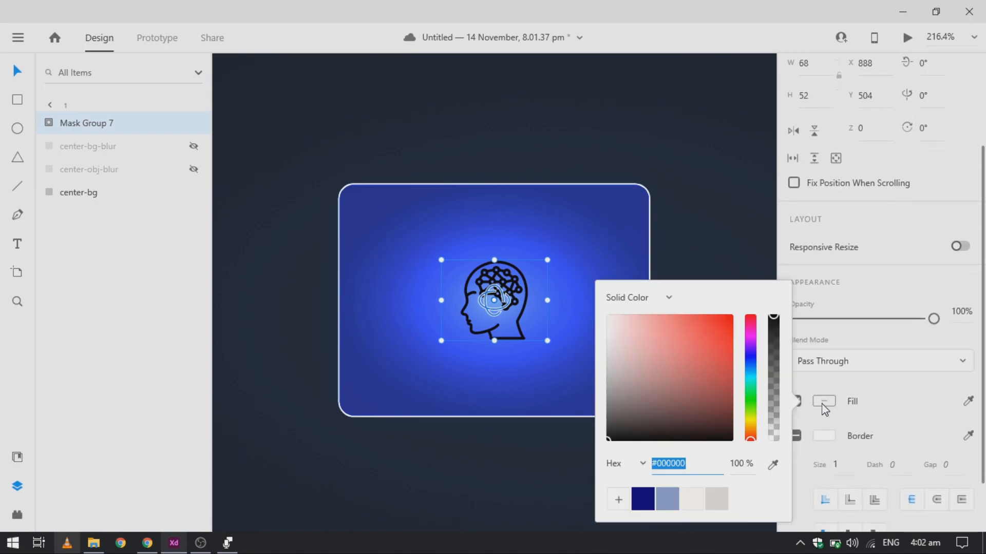
left_click(643, 498)
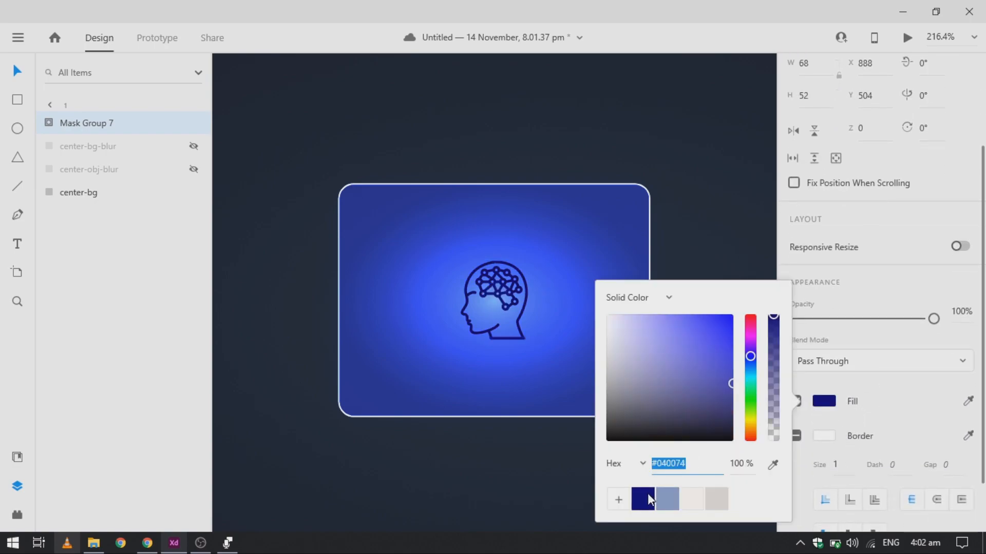
left_click(652, 296)
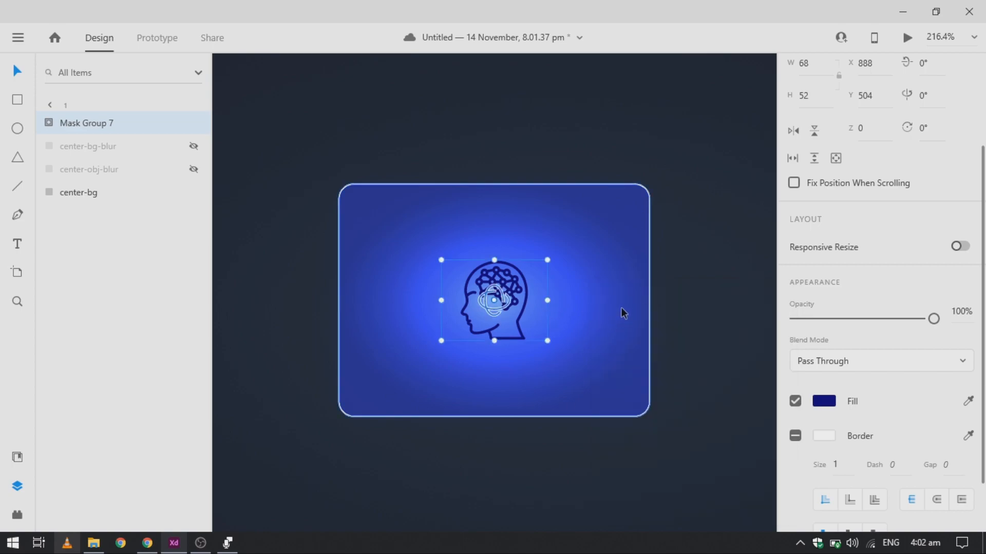
Step: Add the text label "Future" in Raleway Bold at size 20 just below the card
scroll(503, 309, "down", 1)
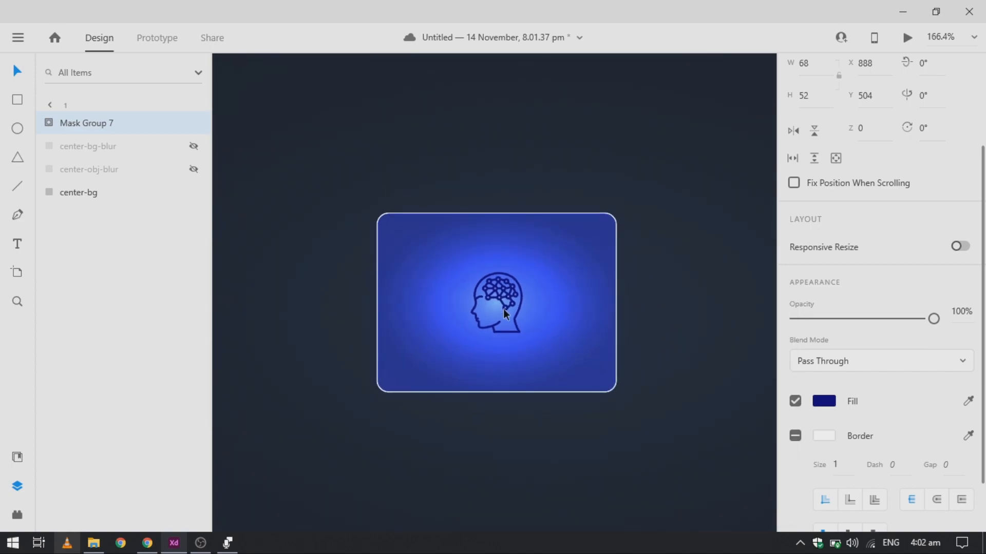
scroll(503, 309, "up", 2)
scroll(503, 309, "down", 3)
scroll(503, 309, "up", 1)
scroll(503, 309, "up", 1)
key("t")
left_click(476, 350)
left_click(476, 350)
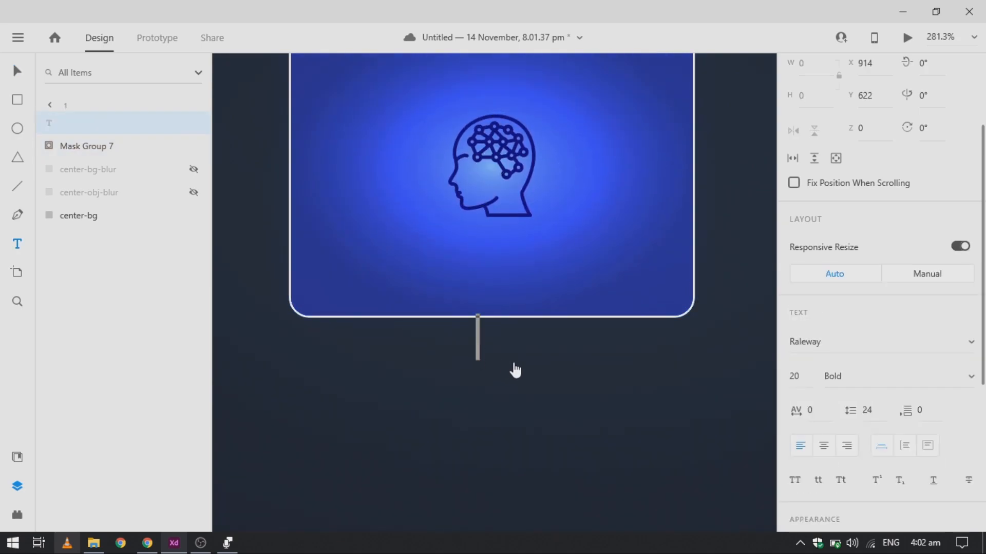
type("Future")
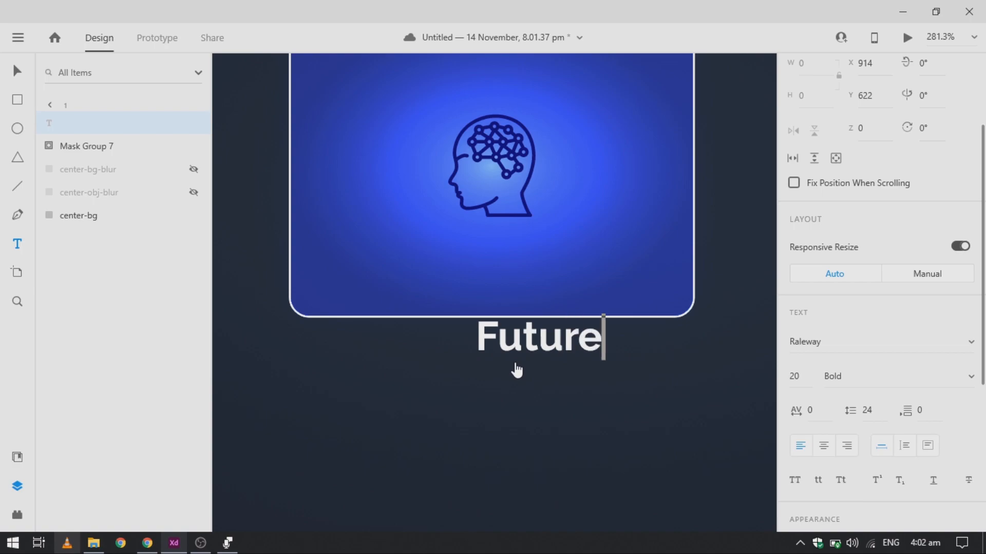
key("Escape")
key("v")
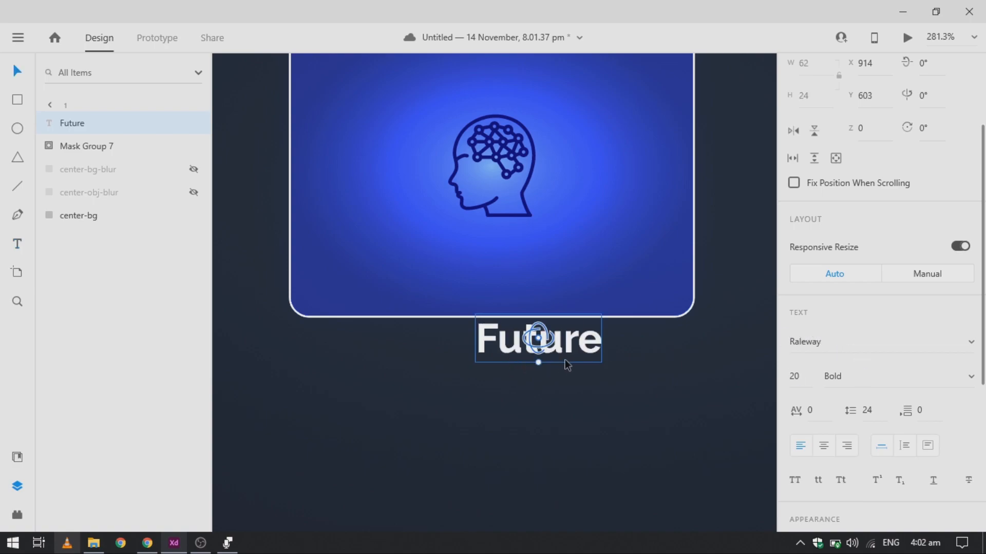
Step: Move the Future label to about X 891, Y 611 so it is centred under the card with a small gap
left_click_drag(567, 350, 522, 368)
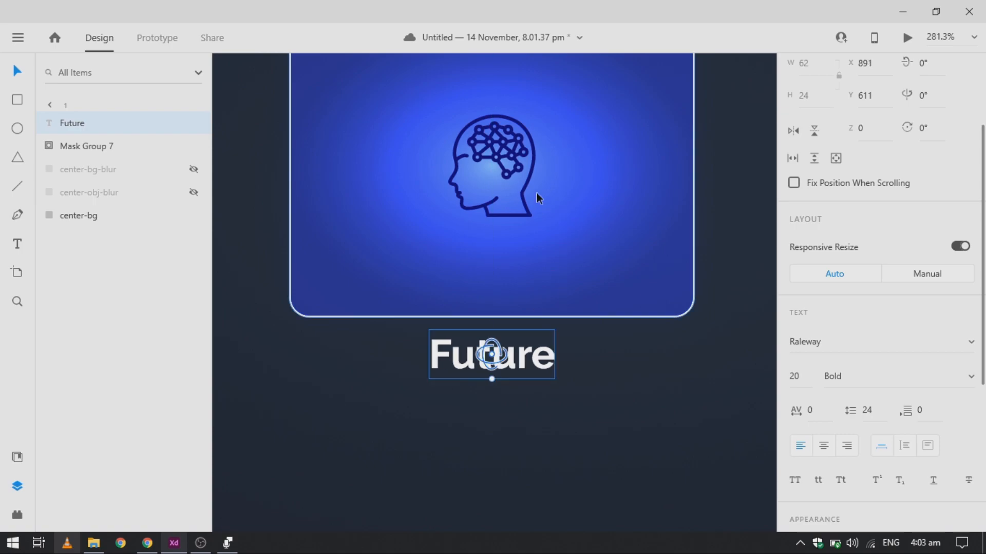
scroll(500, 156, "up", 2)
scroll(521, 396, "up", 3)
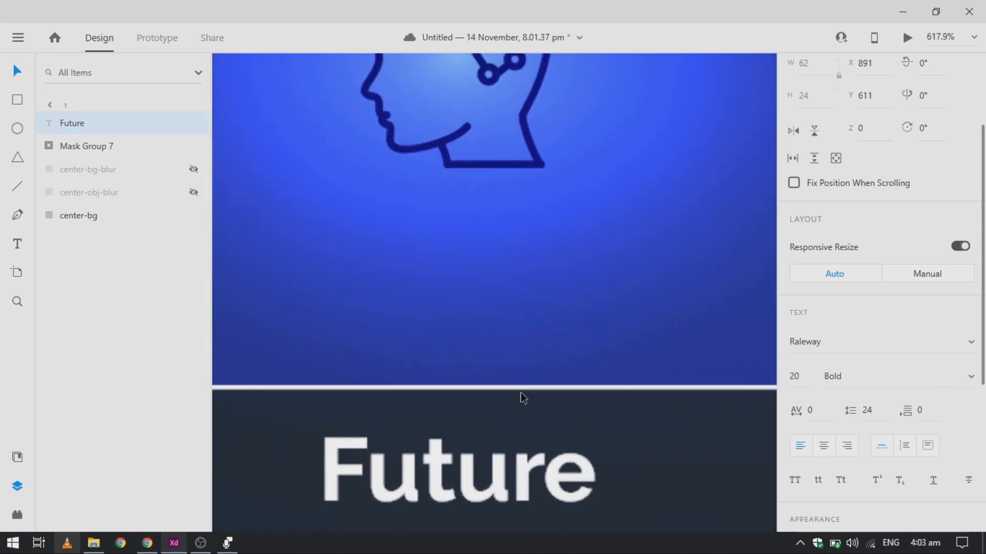
scroll(446, 430, "up", 5)
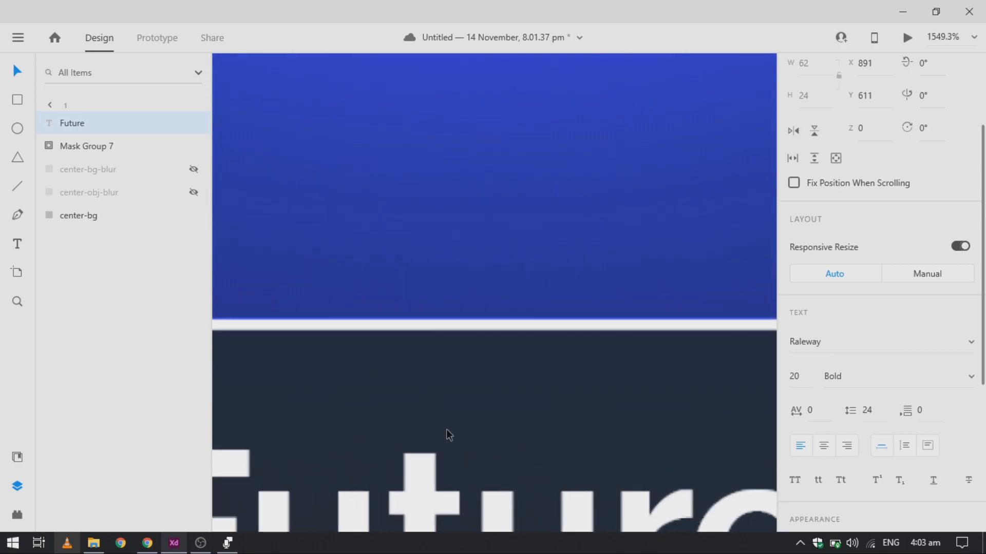
Step: Turn the head icon, Future label and all three card rectangles into one component and name it center
key("alt")
left_click(67, 130)
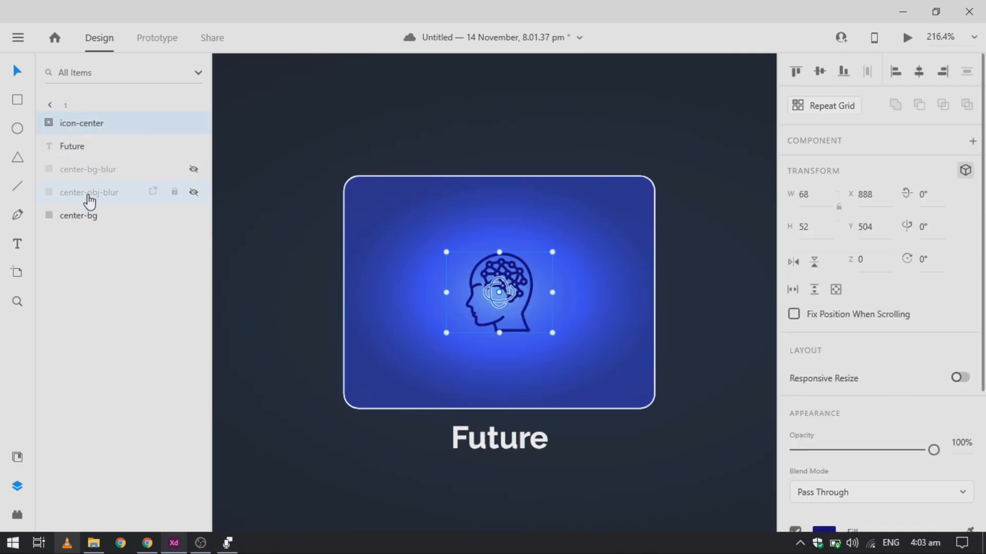
left_click(89, 215, "shift")
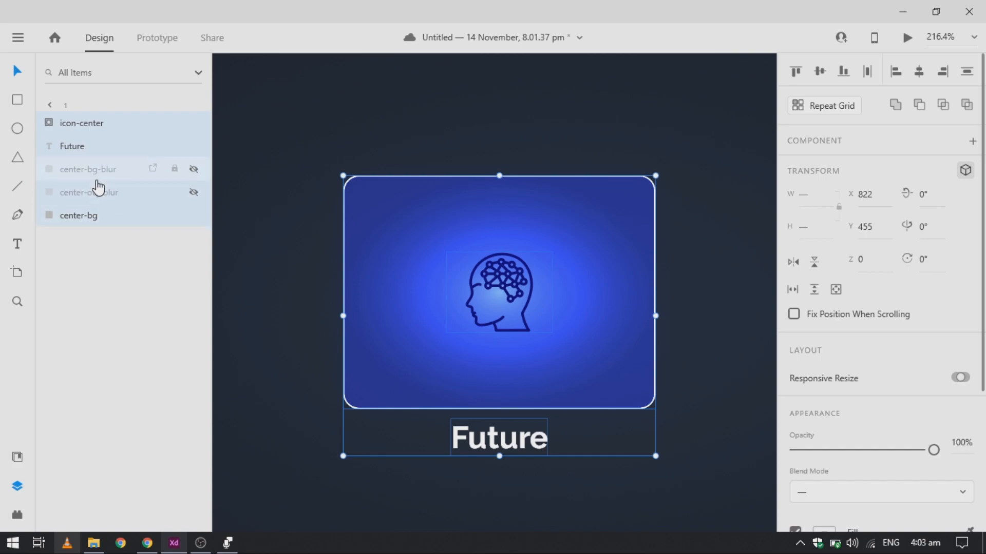
left_click(974, 142)
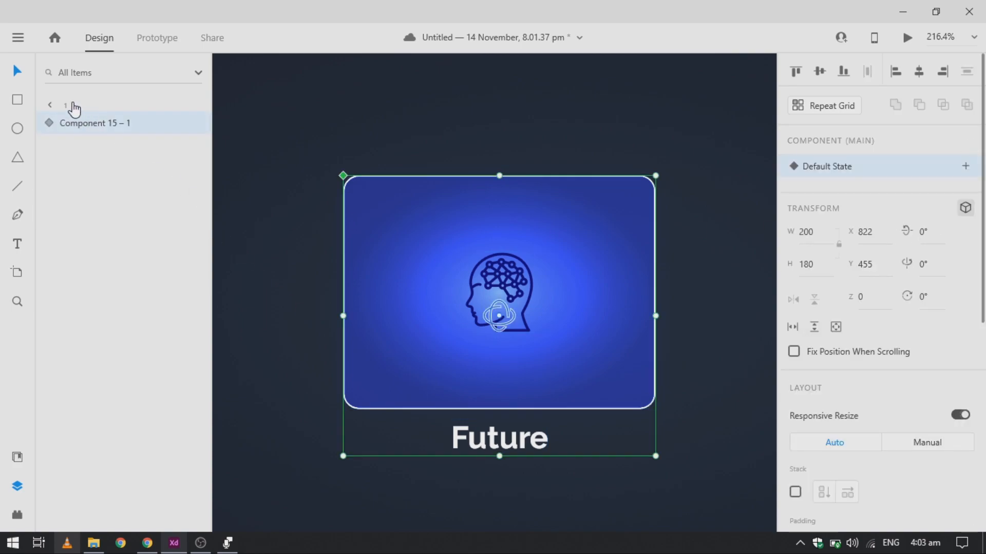
double_click(81, 124)
type("center")
key("Return")
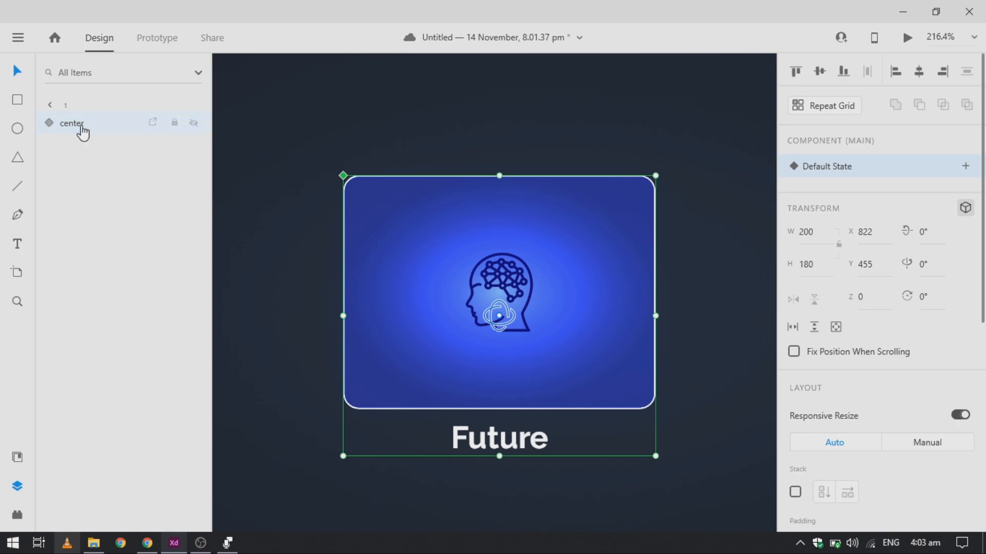
Step: Enable a shadow on the Future label inside the component with X and Y offsets of 0 and a blur of 20
left_click(966, 168)
key("Escape")
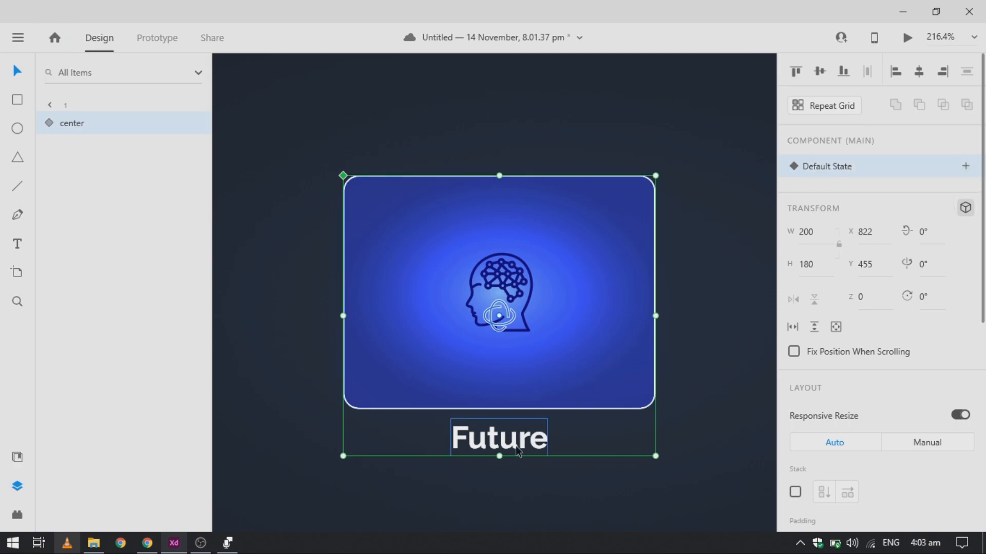
double_click(524, 427)
scroll(873, 443, "down", 7)
scroll(852, 439, "down", 2)
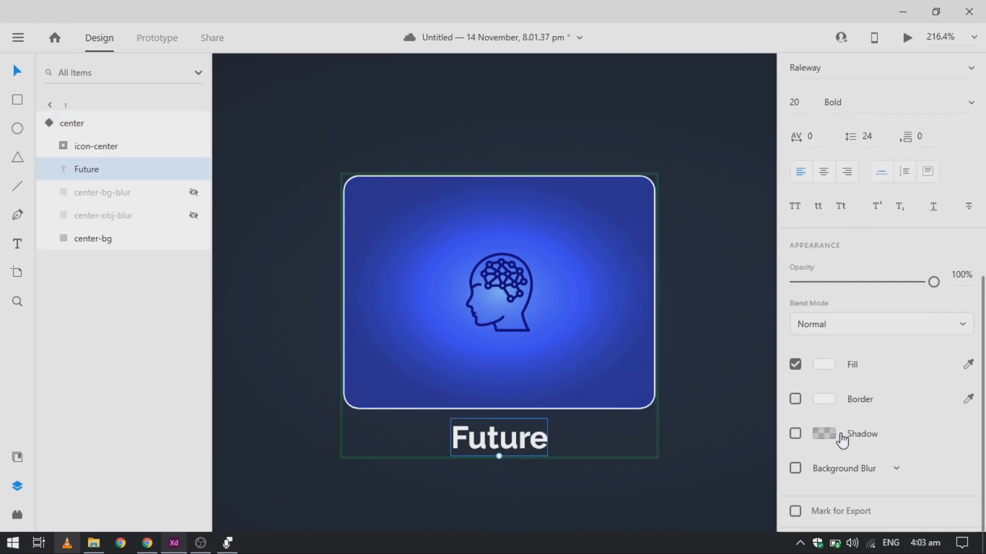
left_click(796, 438)
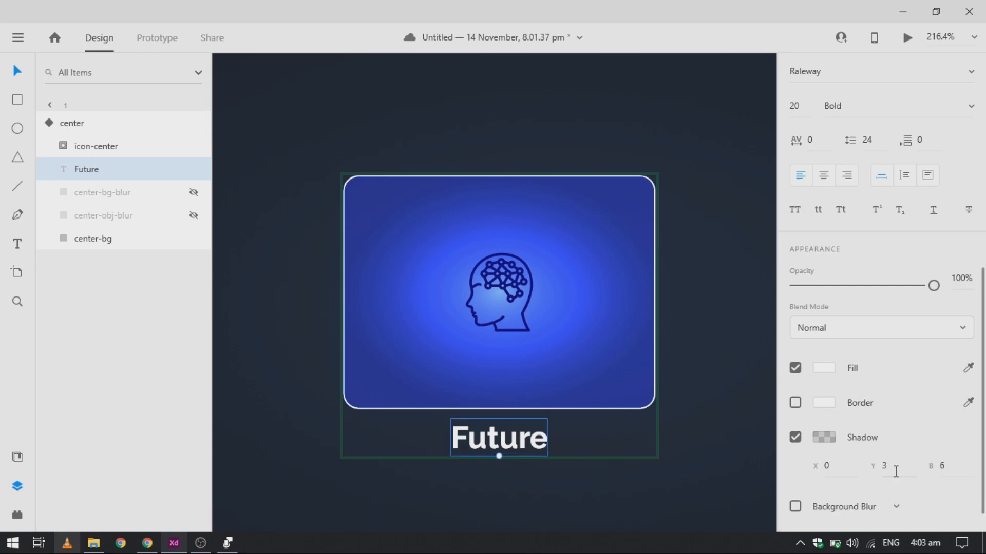
key("Tab")
type("20")
key("Return")
Step: Set the Future label's shadow colour to the saved dark blue #040074 at 40% opacity
left_click(824, 437)
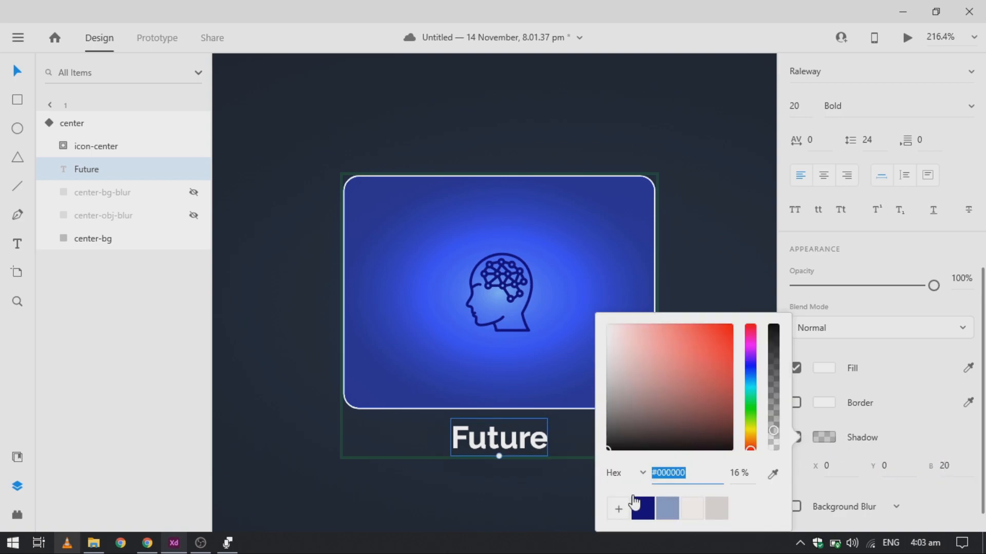
left_click(648, 511)
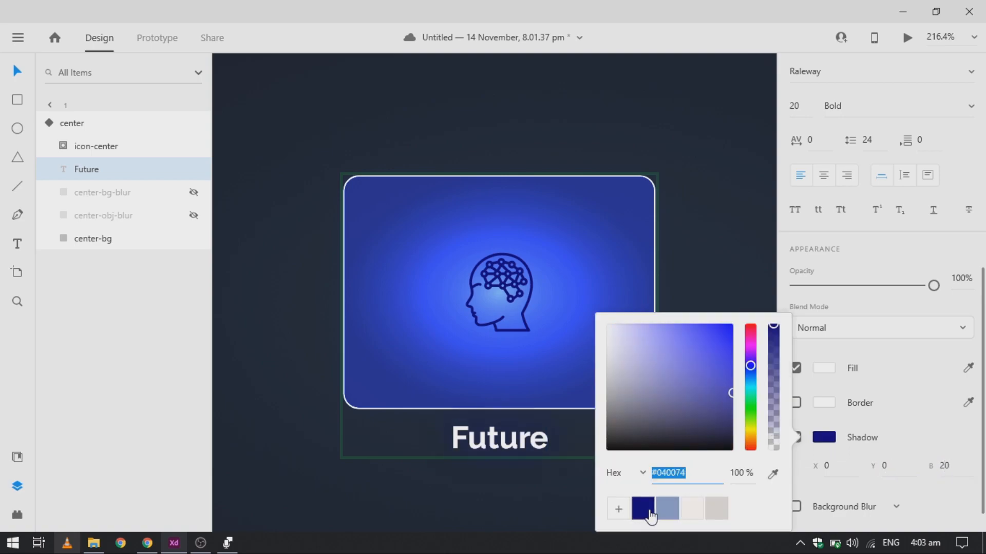
left_click(739, 472)
type("40")
key("Return")
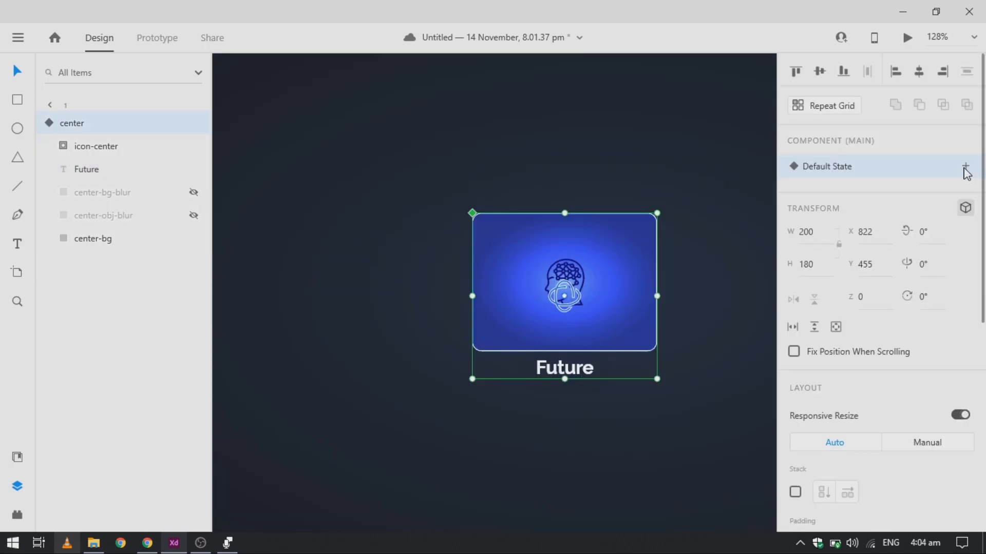
Step: Add a Hover State to the center component and enter the component to edit its layers
left_click(965, 167)
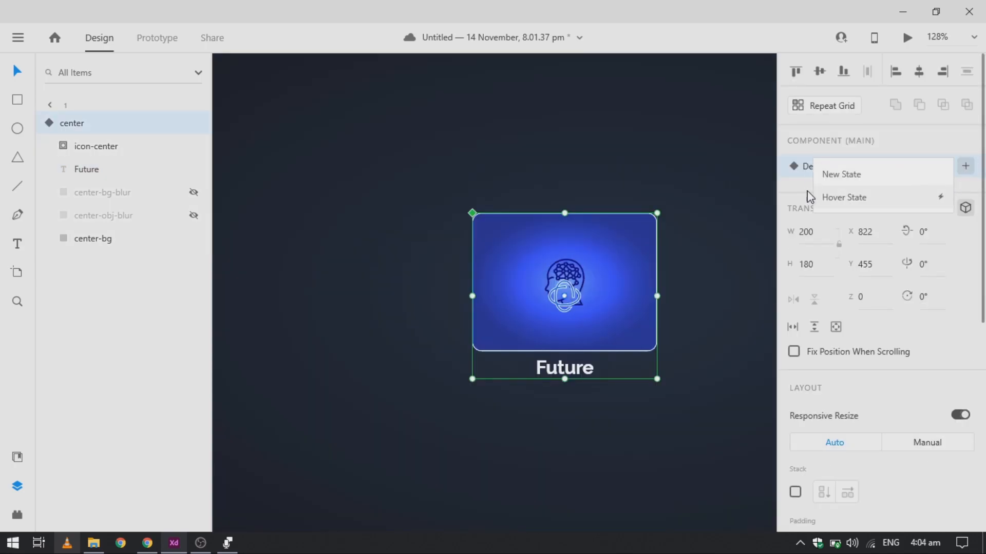
left_click(822, 197)
scroll(552, 251, "up", 3)
left_click(603, 297)
double_click(603, 297)
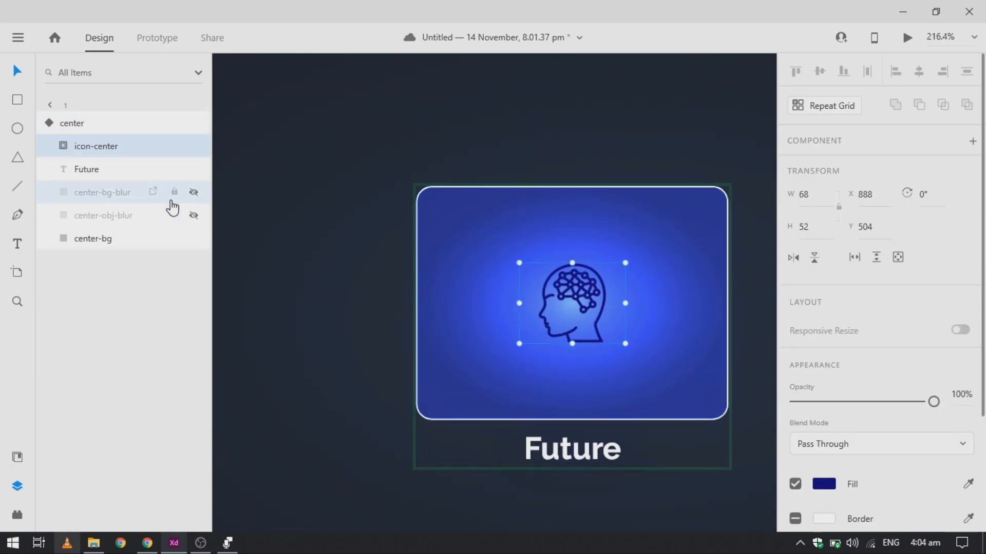
Step: Enable Background Blur on the hidden center-bg-blur layer and set its amount to 20
left_click(116, 196)
scroll(876, 383, "down", 5)
scroll(876, 385, "down", 1)
left_click(795, 471)
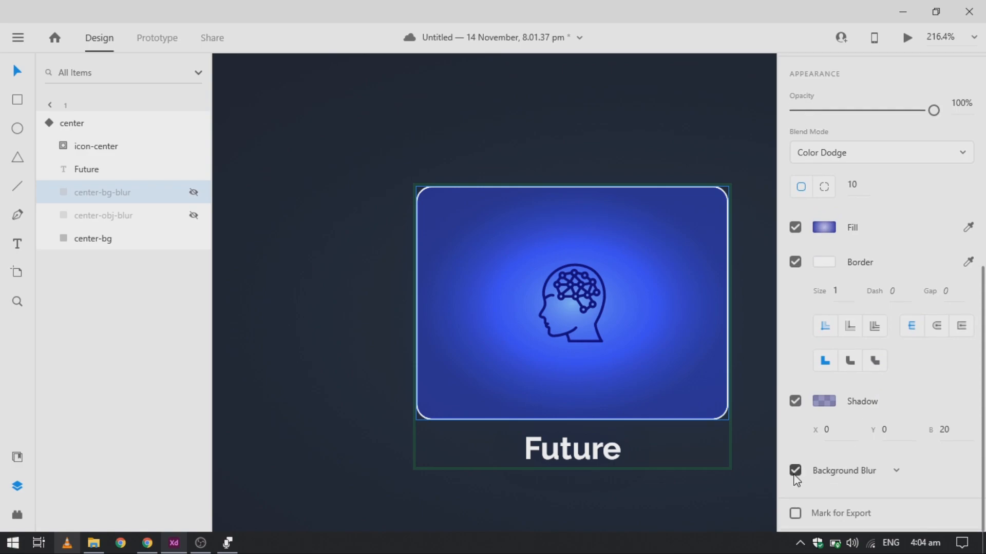
scroll(948, 443, "down", 2)
left_click(961, 404)
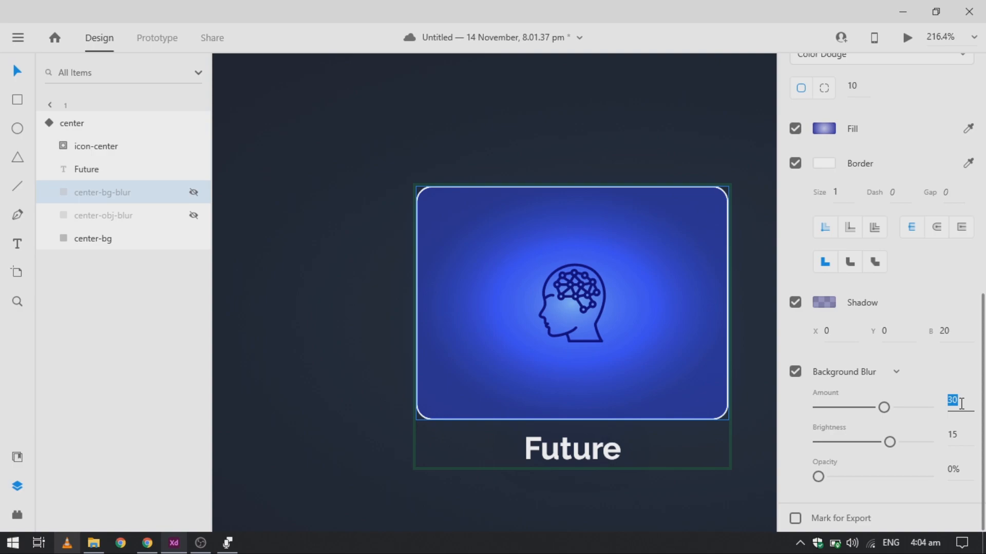
type("20")
key("Return")
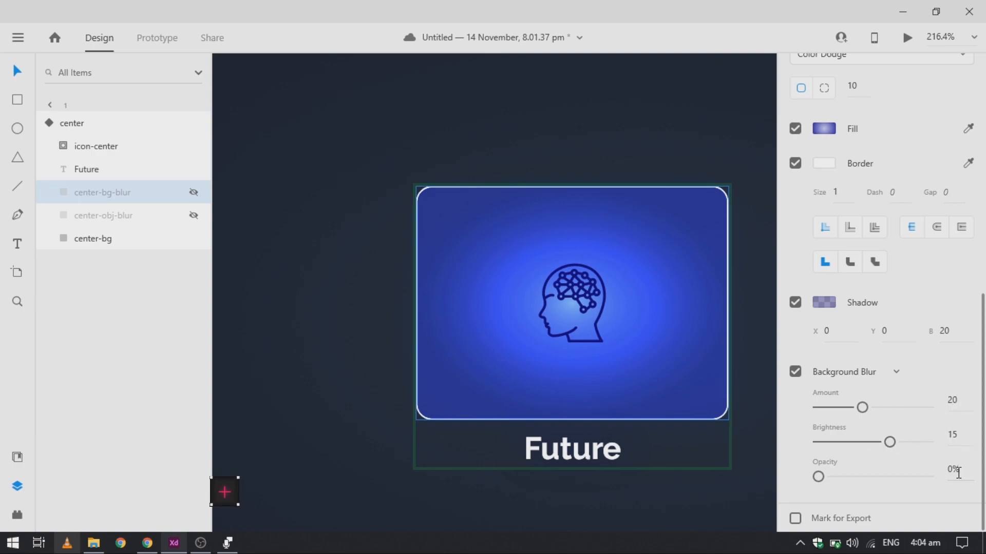
Step: Enable Object Blur on center-obj-blur instead of background blur, and unhide both blur layers in the hover state
left_click(121, 214)
scroll(926, 454, "down", 5)
scroll(927, 454, "up", 1)
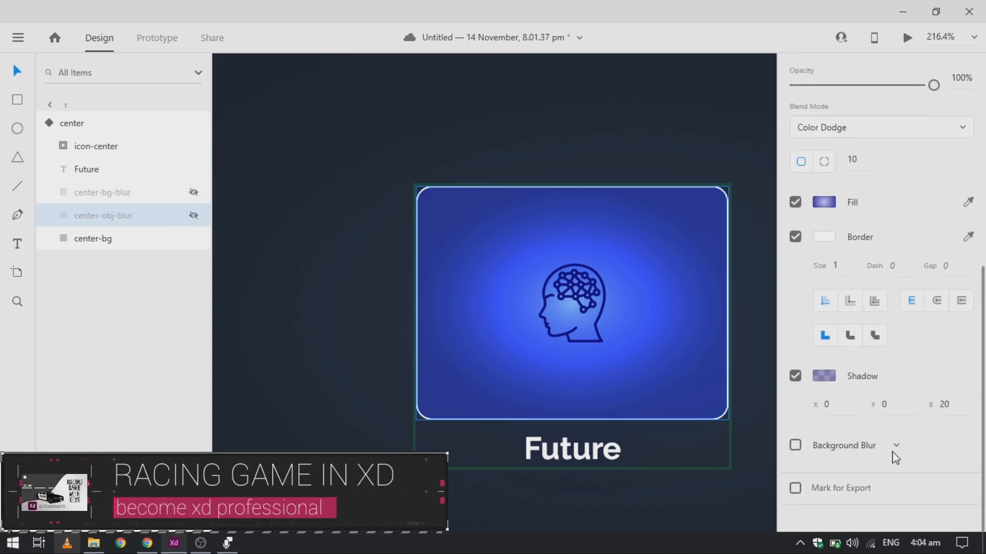
left_click(897, 446)
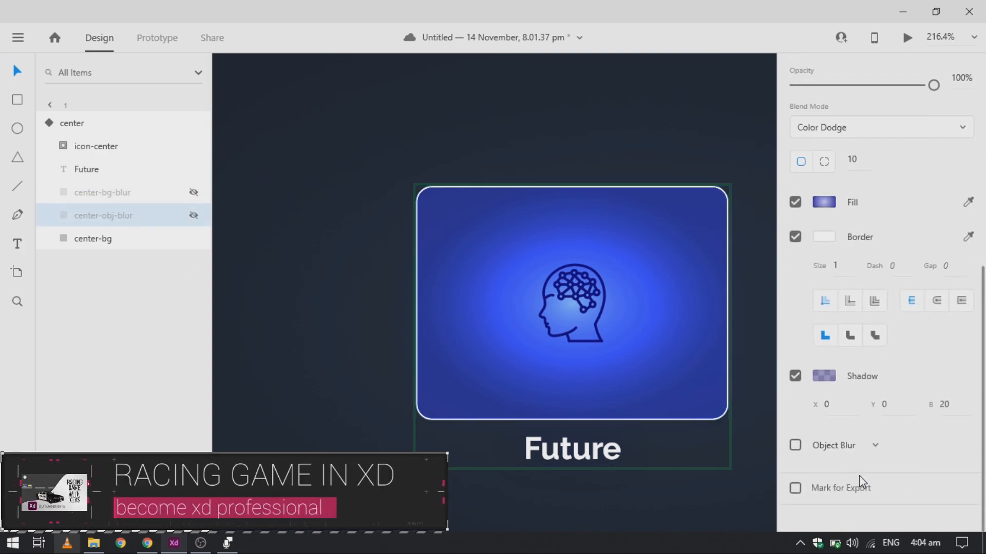
left_click(862, 475)
scroll(952, 465, "down", 1)
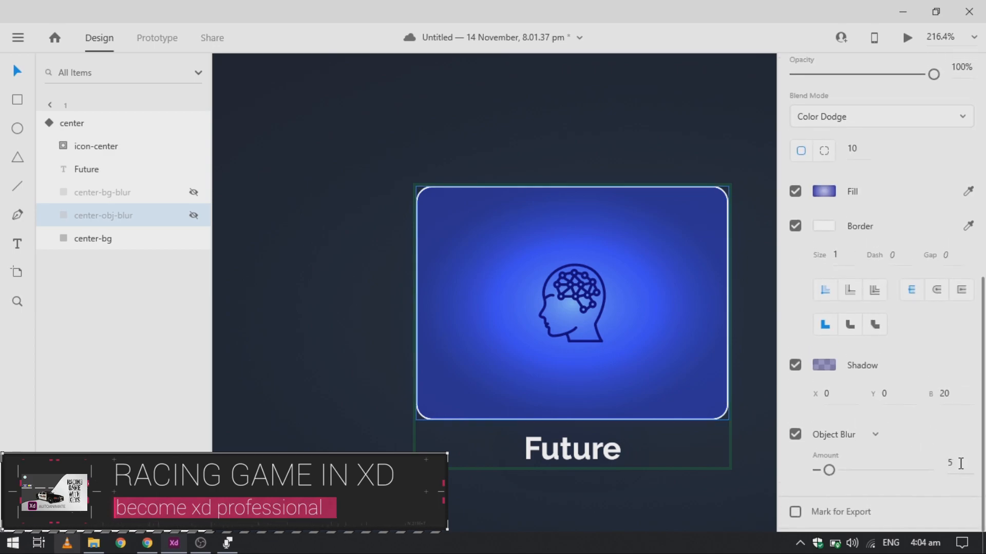
left_click(194, 193)
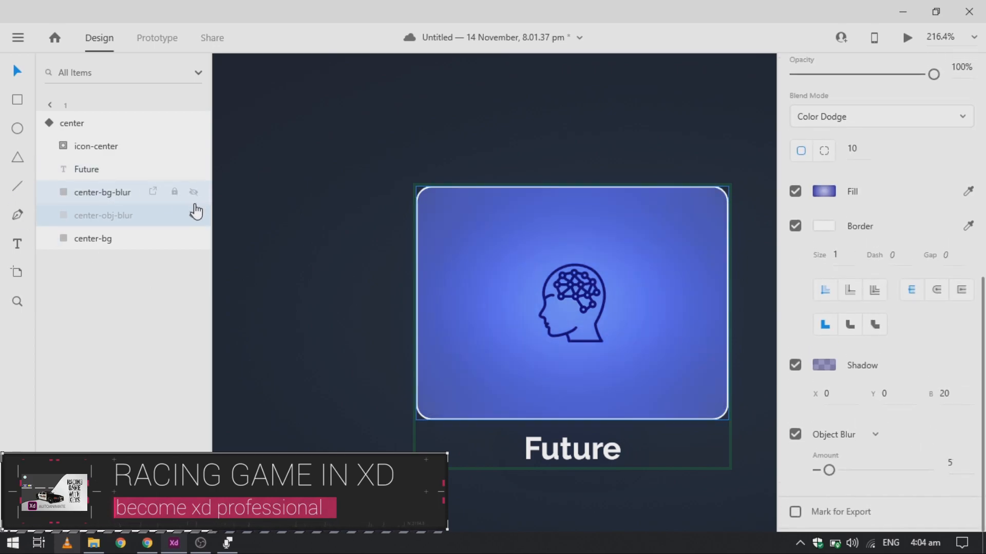
left_click(193, 215)
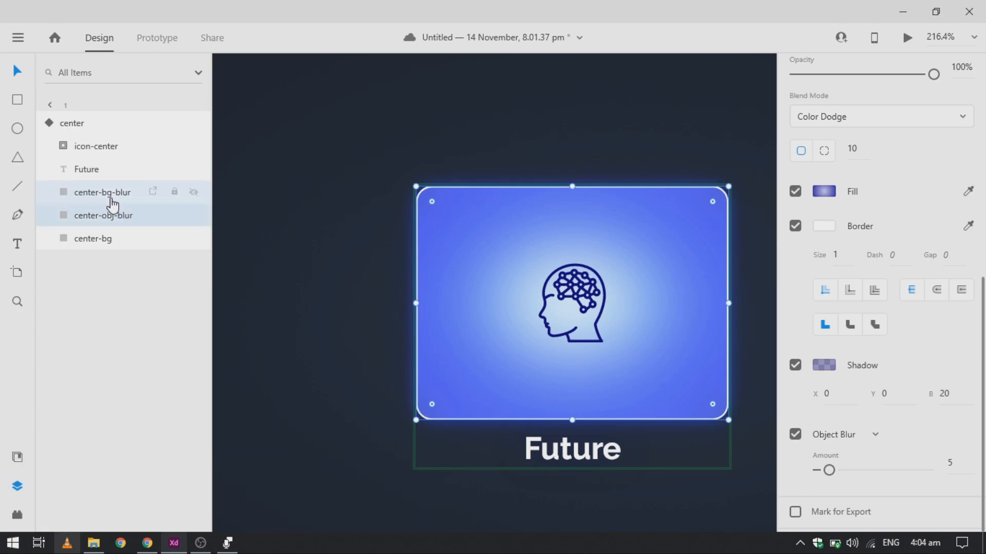
Step: Change the fill of center-bg-blur from a radial gradient to solid white #FFFFFF
left_click(131, 197)
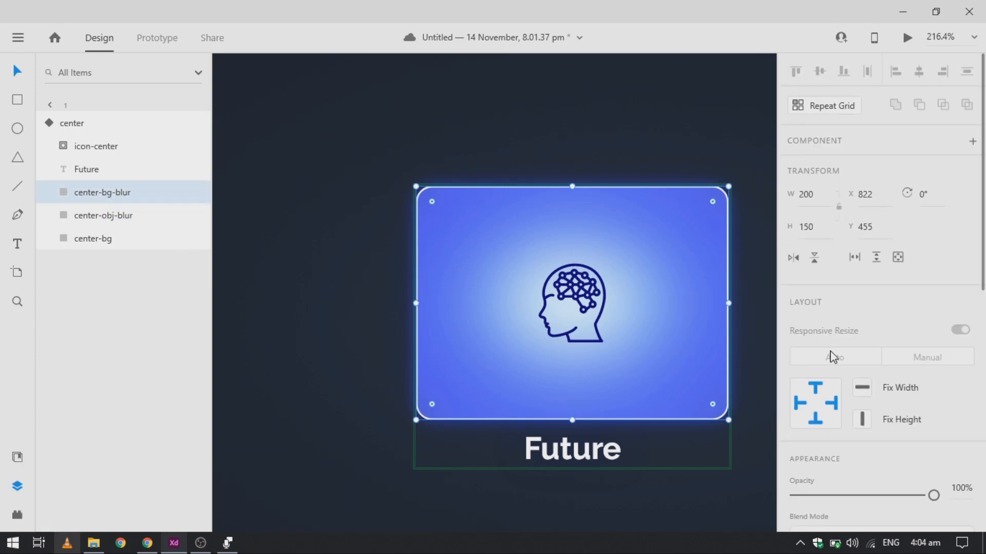
scroll(886, 358, "down", 5)
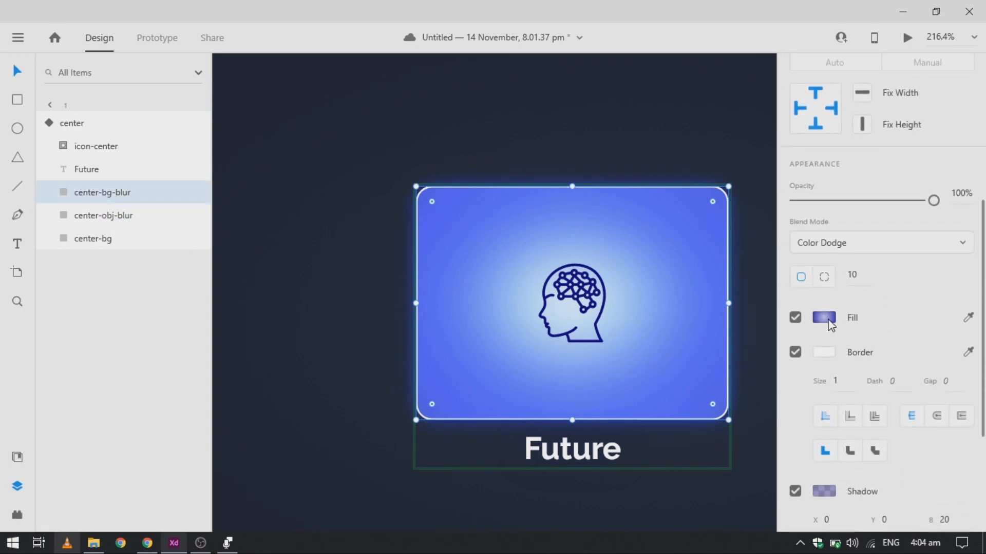
left_click(829, 322)
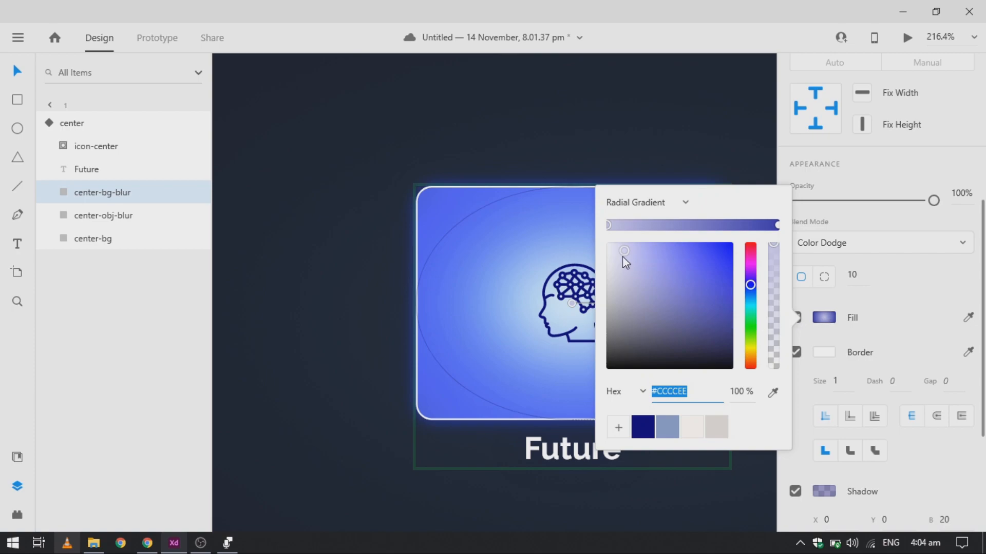
left_click_drag(634, 267, 487, 185)
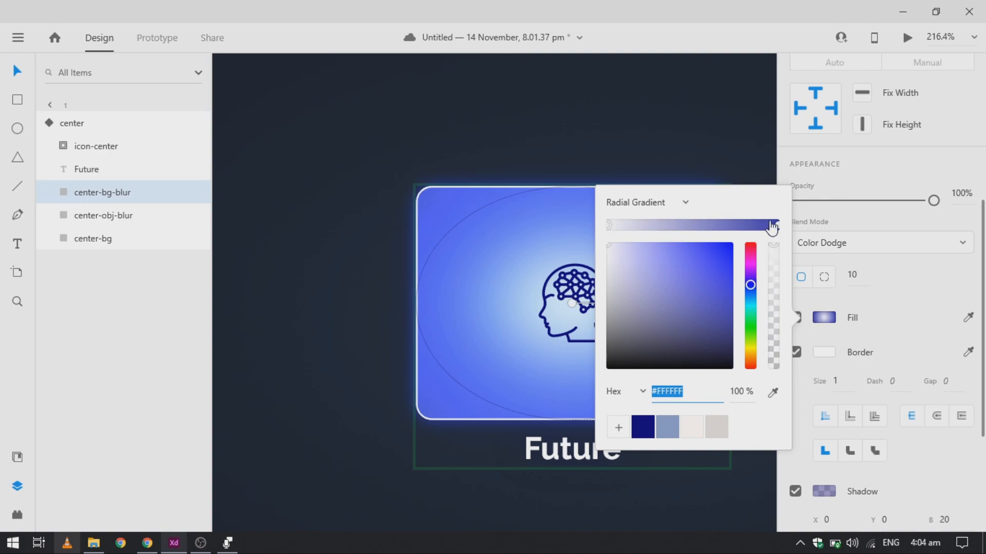
left_click(666, 205)
left_click(664, 146)
left_click(315, 241)
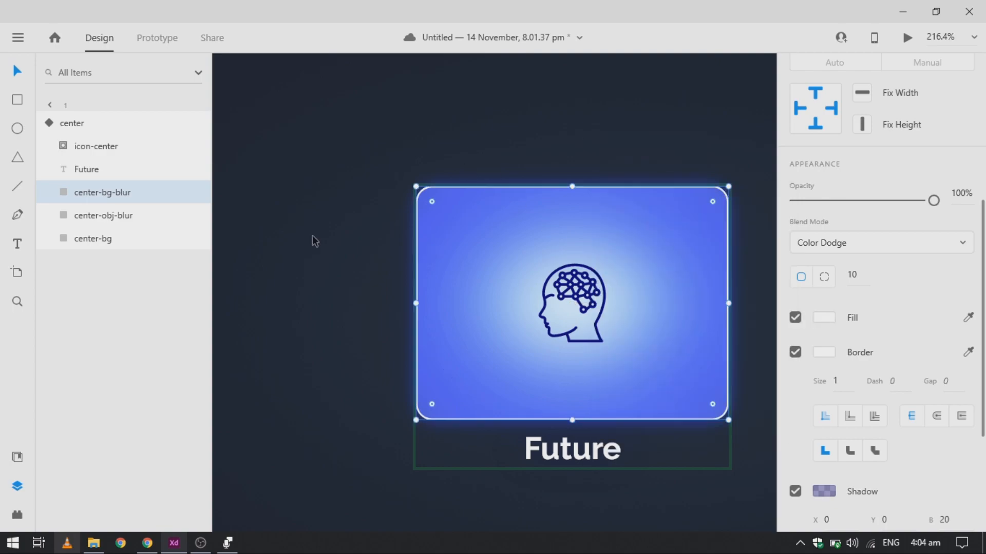
Step: Change the fill of center-obj-blur from a radial gradient to solid white
left_click(85, 216)
scroll(889, 411, "down", 4)
left_click(820, 402)
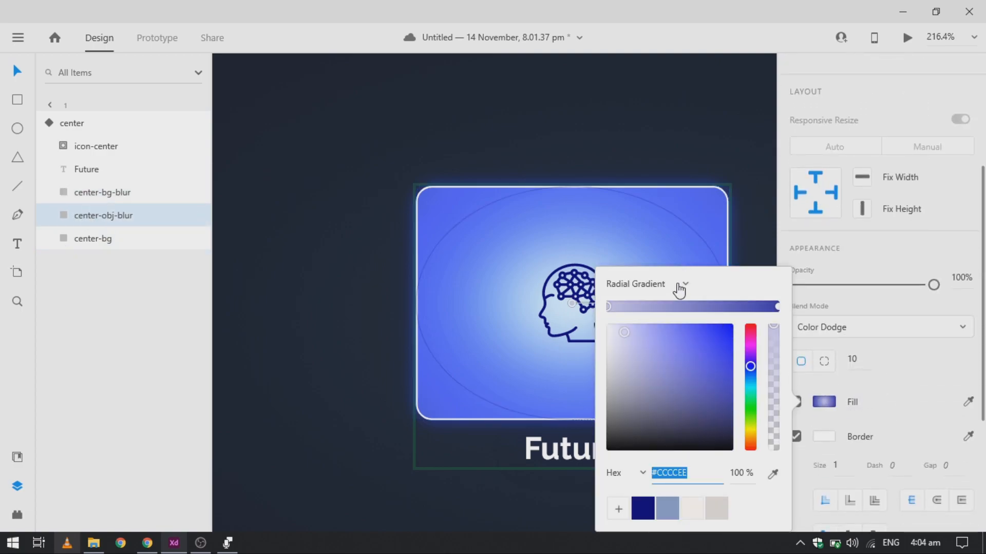
left_click(679, 297)
left_click(640, 226)
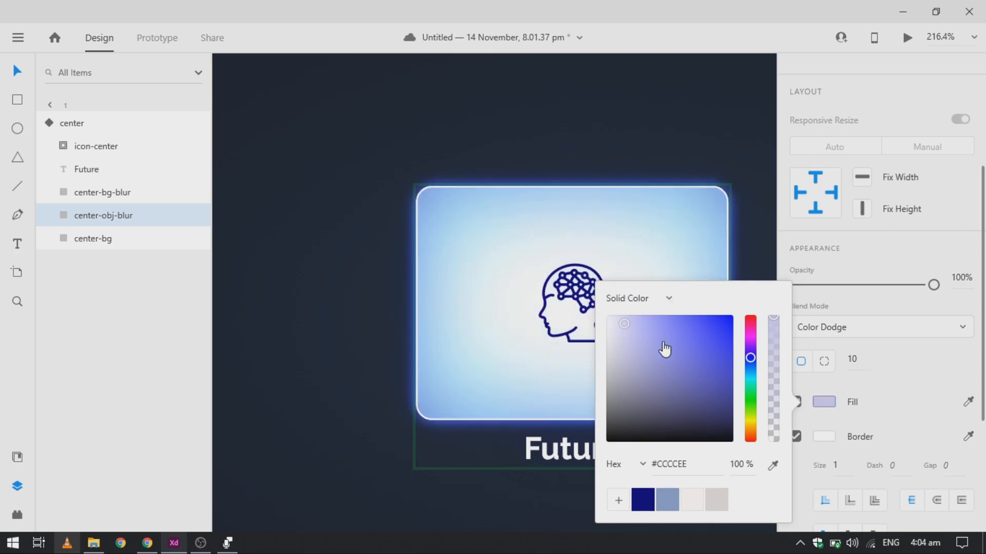
left_click(600, 318)
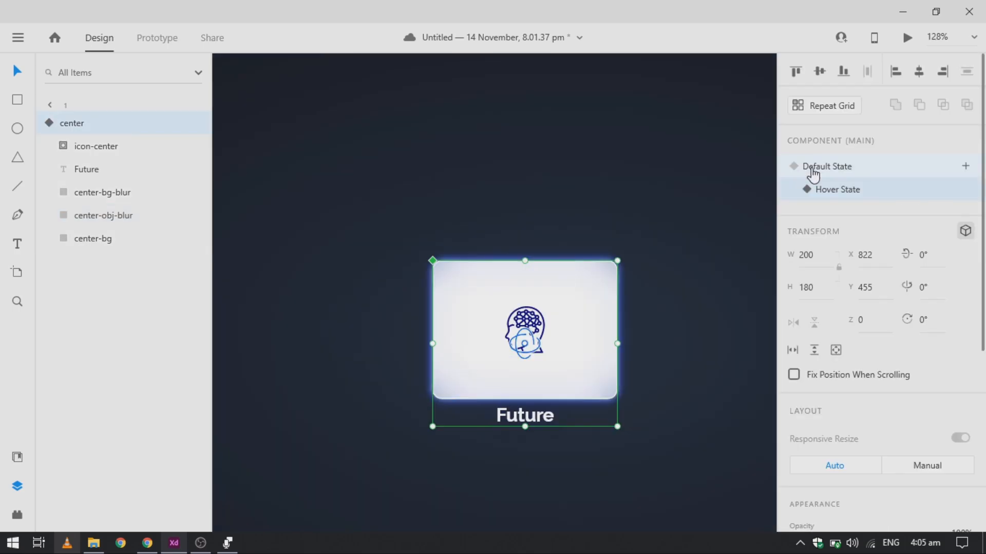
Step: Compare the center component's Default State with its Hover State
left_click(812, 170)
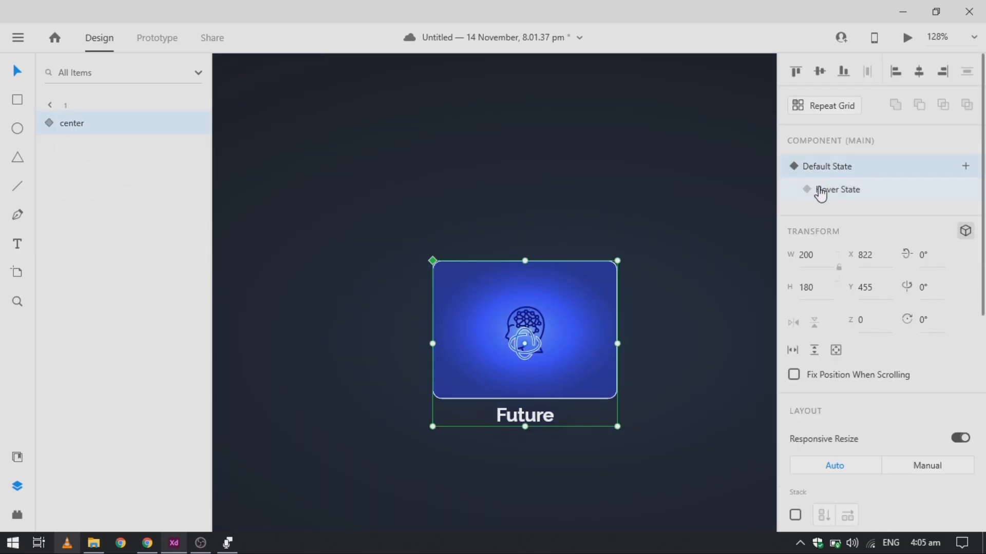
left_click(821, 193)
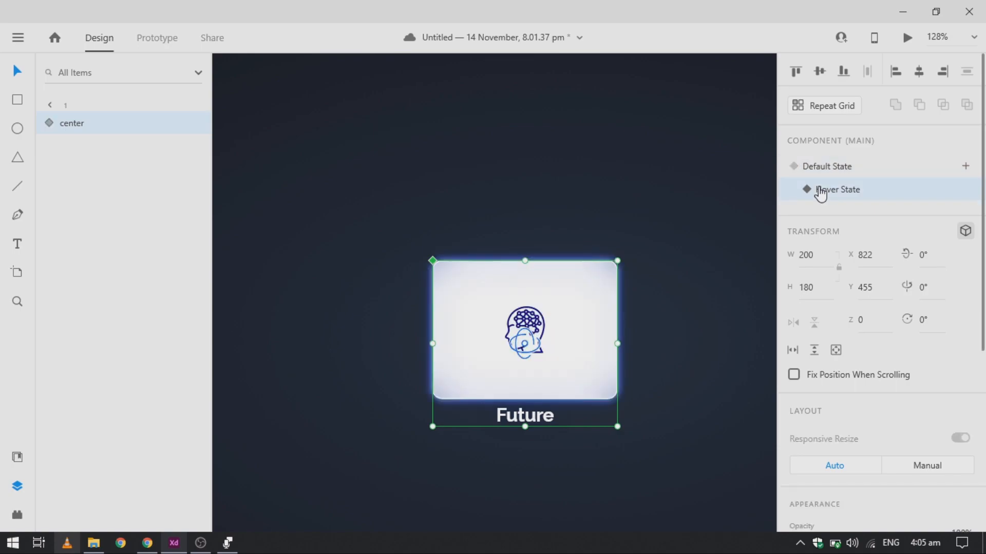
key("Escape")
left_click(530, 186)
scroll(530, 186, "down", 3)
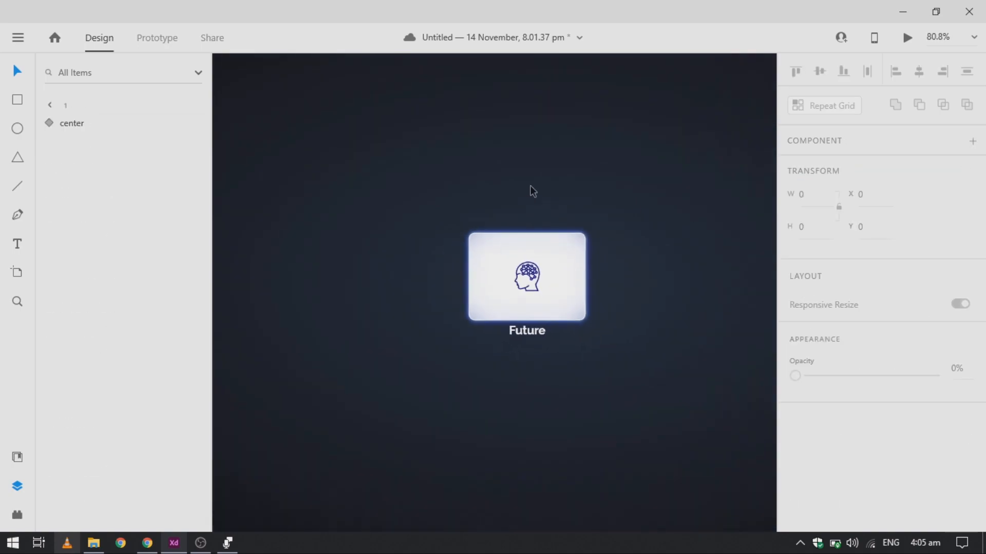
Step: Duplicate the center card component four times in place
left_click_drag(539, 274, 520, 281)
scroll(522, 282, "down", 1)
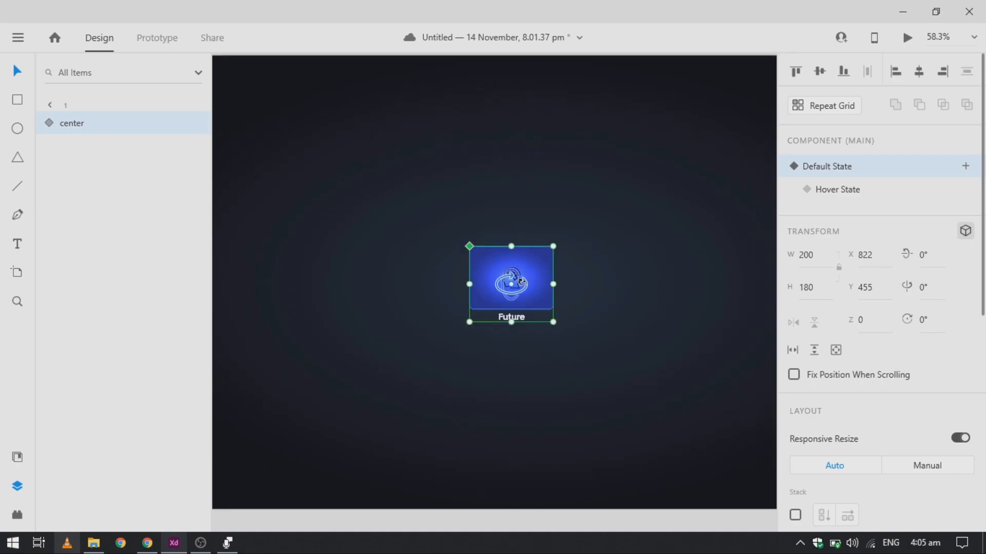
key("ctrl+d")
key("ctrl+d")
key("ctrl+d")
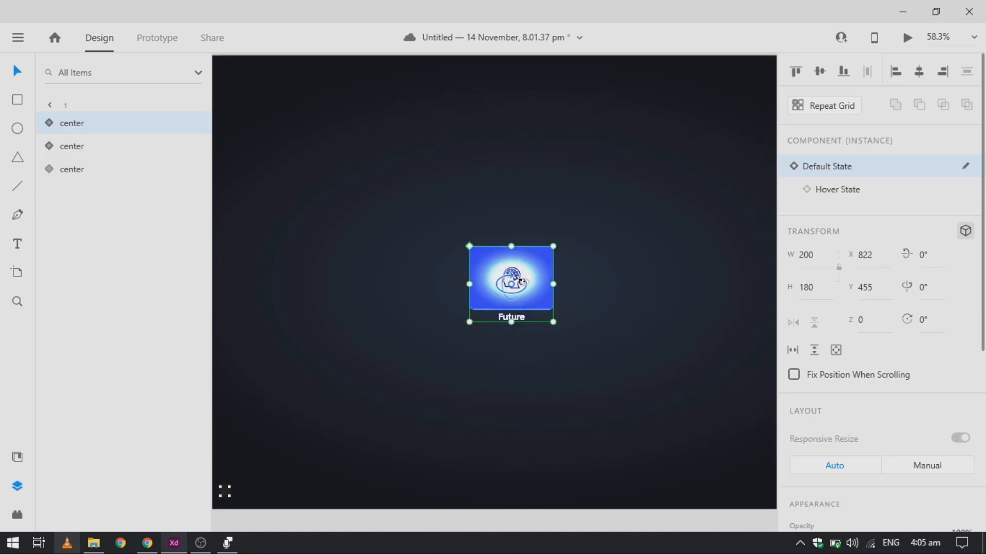
key("ctrl+d")
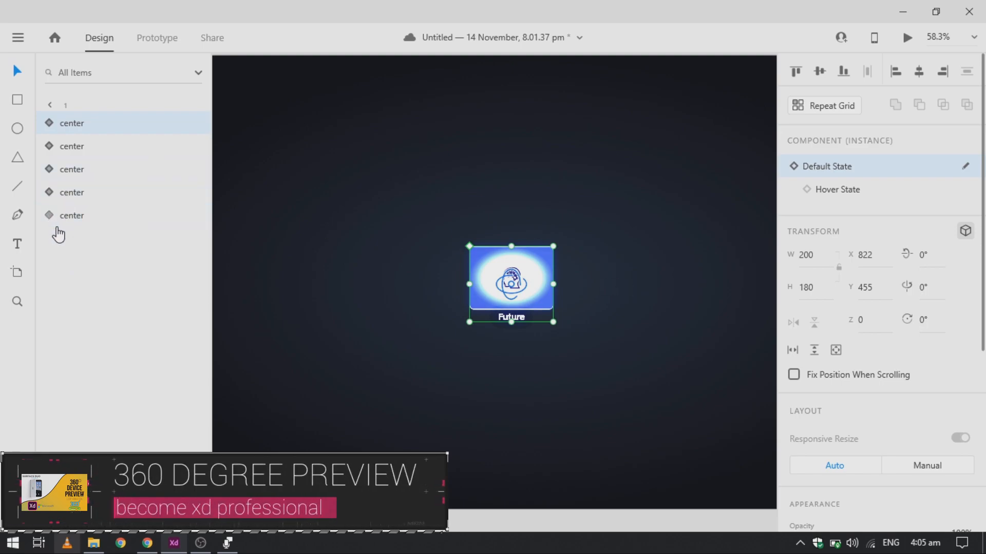
Step: Hide the original center main component beneath its four duplicates
left_click(69, 217)
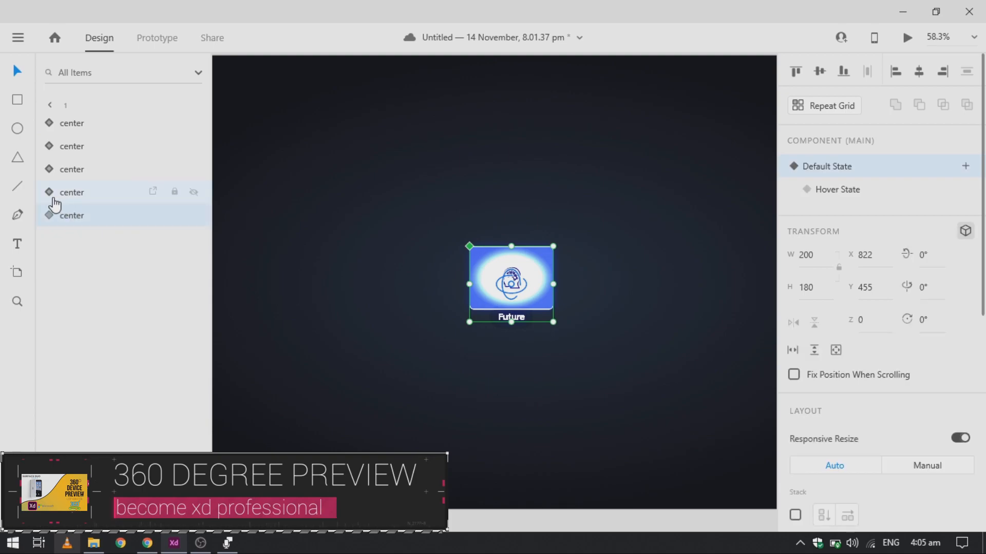
left_click(66, 131)
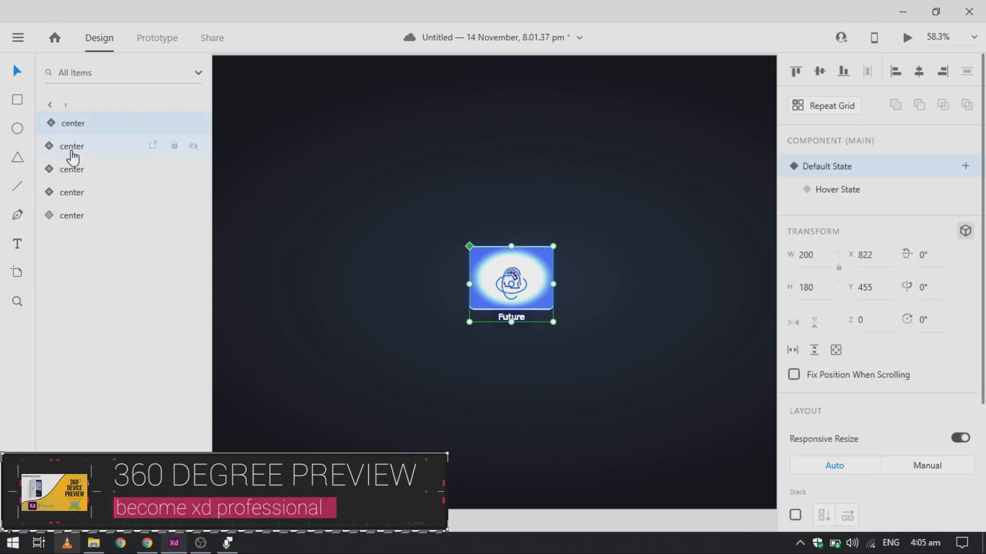
left_click(69, 191, "shift")
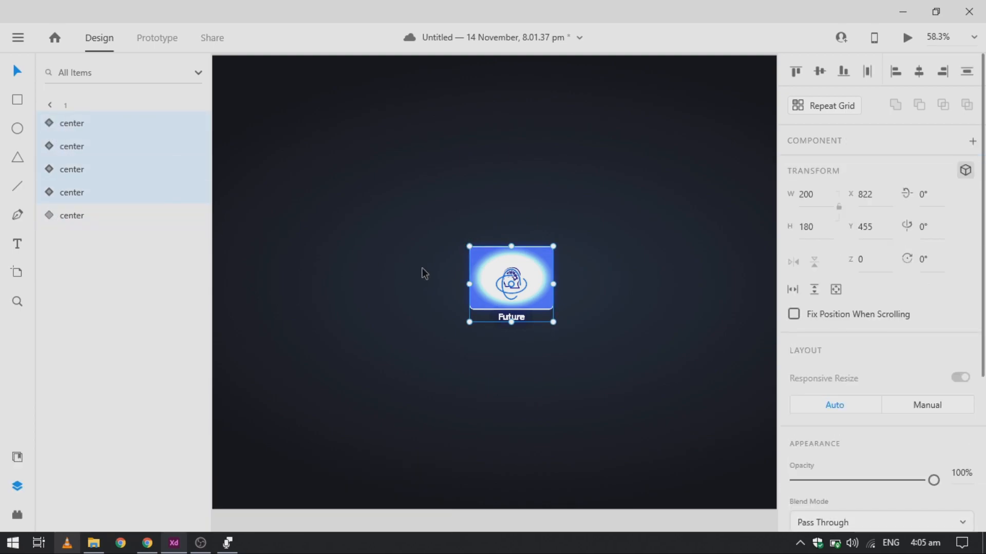
left_click(57, 200)
Step: Ungroup the lowest visible center copy and convert its contents into a new main component named right
left_click(52, 193)
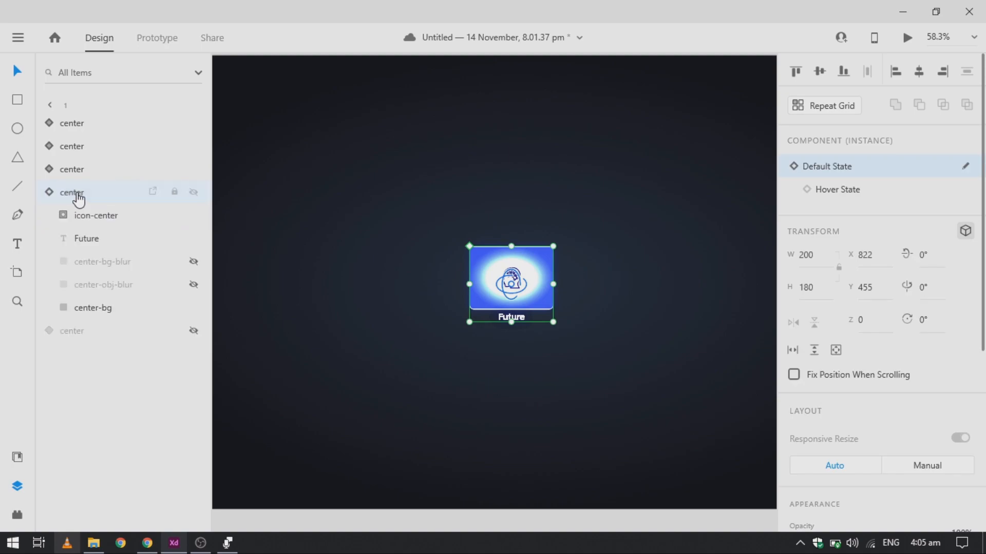
right_click(74, 198)
left_click(205, 322)
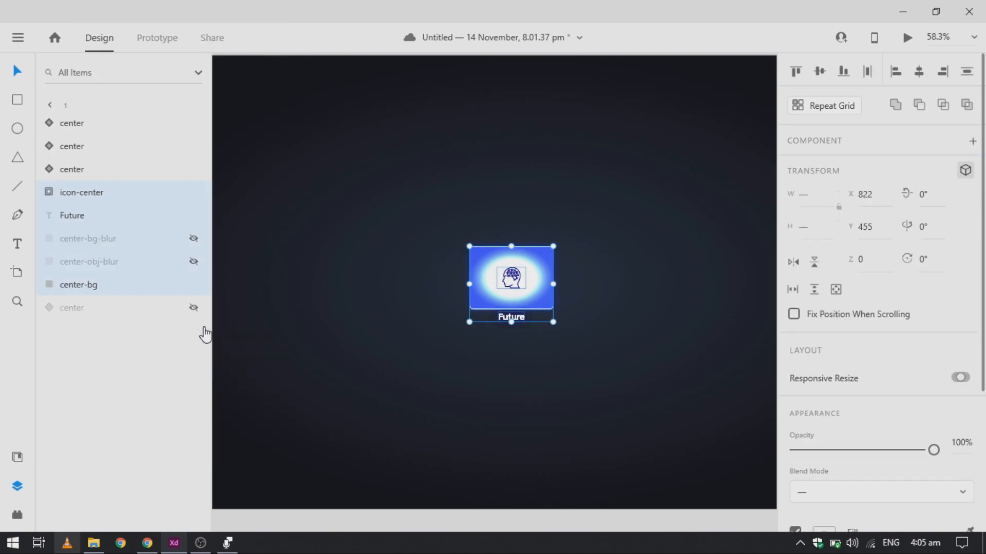
key("ctrl+k")
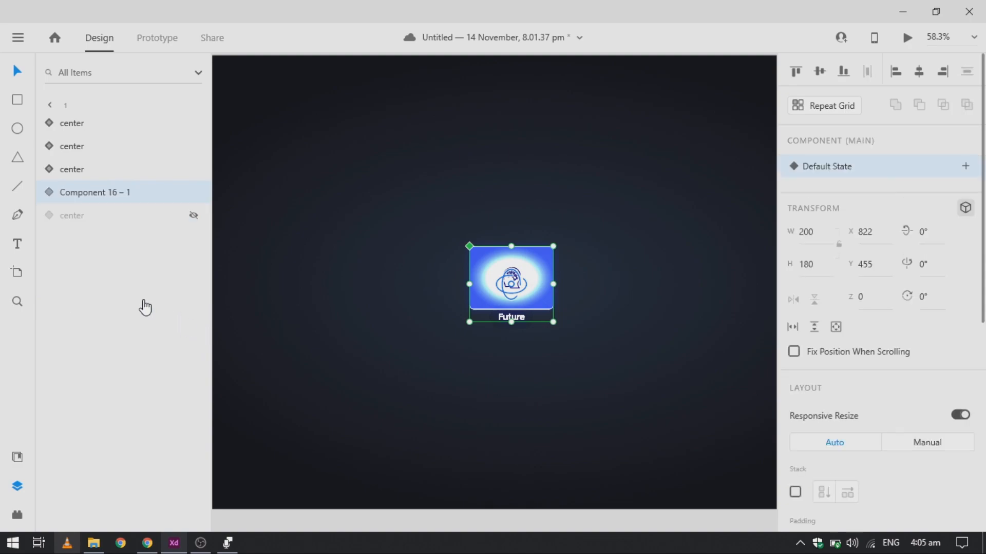
double_click(105, 194)
type("ri")
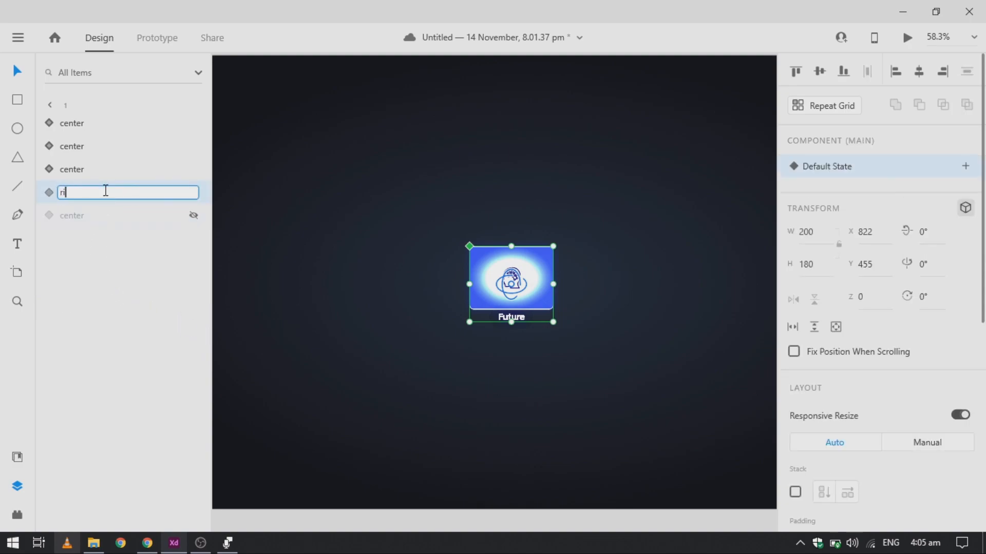
key("Return")
Step: Move the right card beside the center card with a 15 px gap, at X 1037 and Y 455
key("Right")
key("Right")
key("Right")
key("Right")
key("Right")
key("Right")
key("Right")
key("Right")
key("Right")
key("Right")
key("Right")
key("Right")
key("Right")
key("Right")
key("Right")
key("Right")
key("Right")
key("Right")
key("Right")
key("Right")
scroll(505, 270, "up", 6)
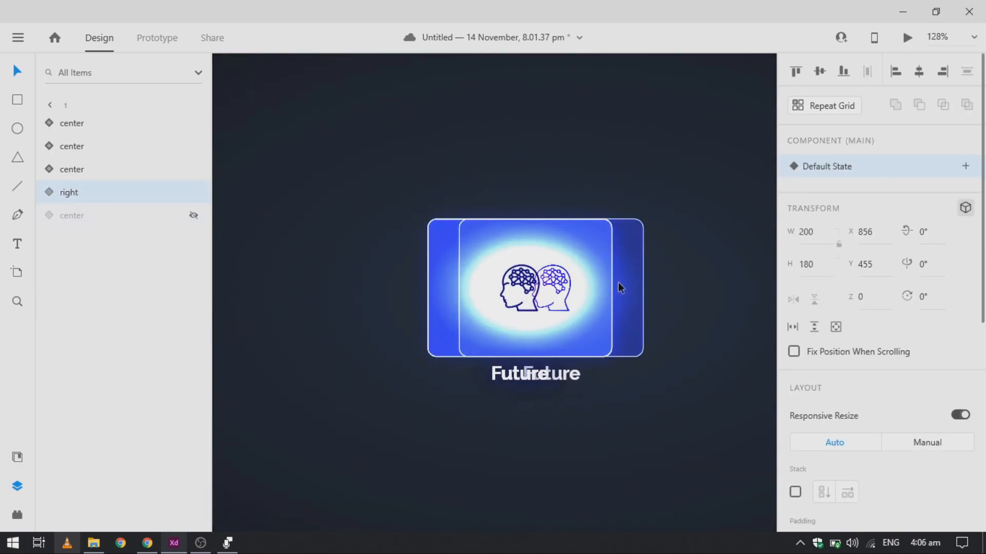
left_click_drag(620, 283, 777, 295)
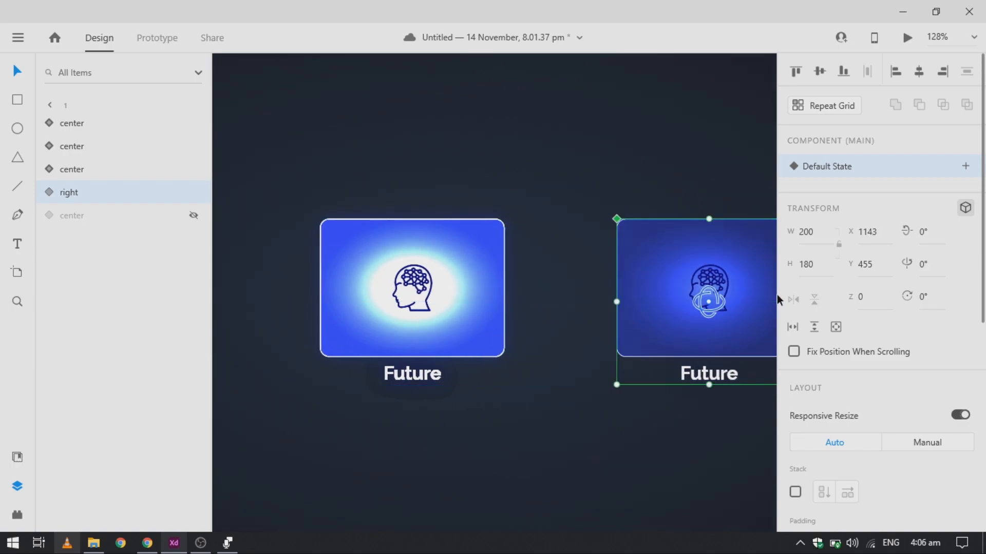
left_click_drag(659, 291, 560, 289)
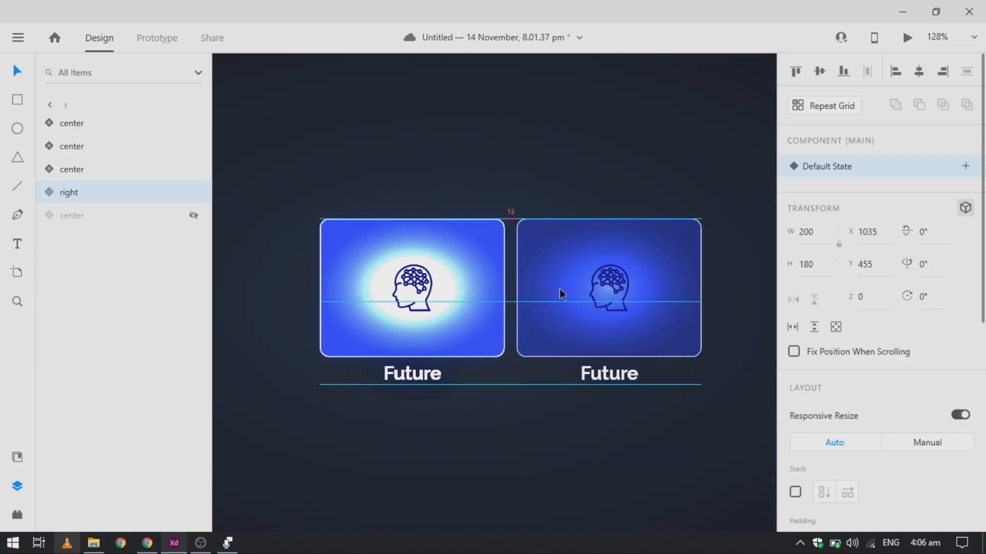
key("Right")
key("Right")
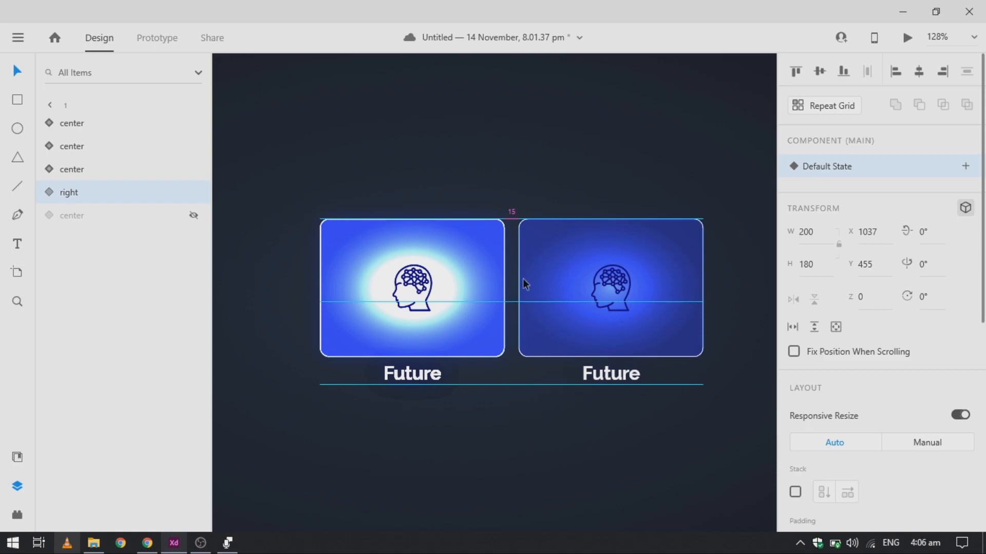
scroll(561, 292, "down", 1)
scroll(562, 291, "down", 2)
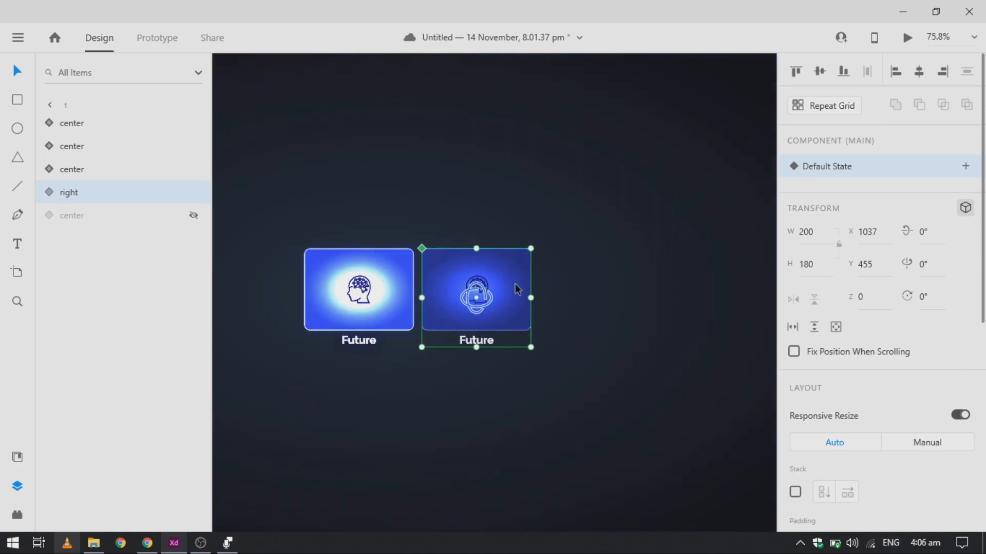
Step: Turn the next center copy into a separate main component named right-2 and place it beyond the right card at X 1252
left_click(63, 175)
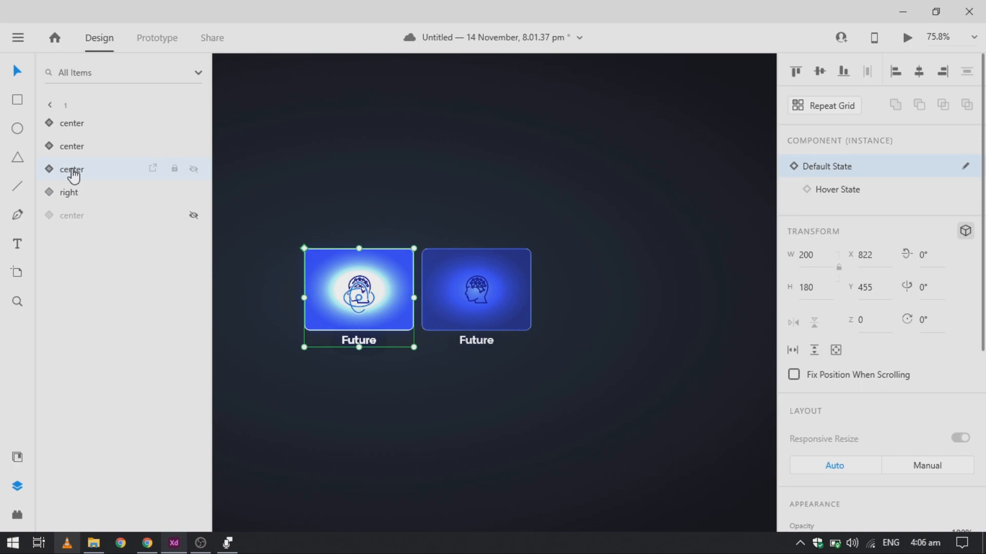
key("Return")
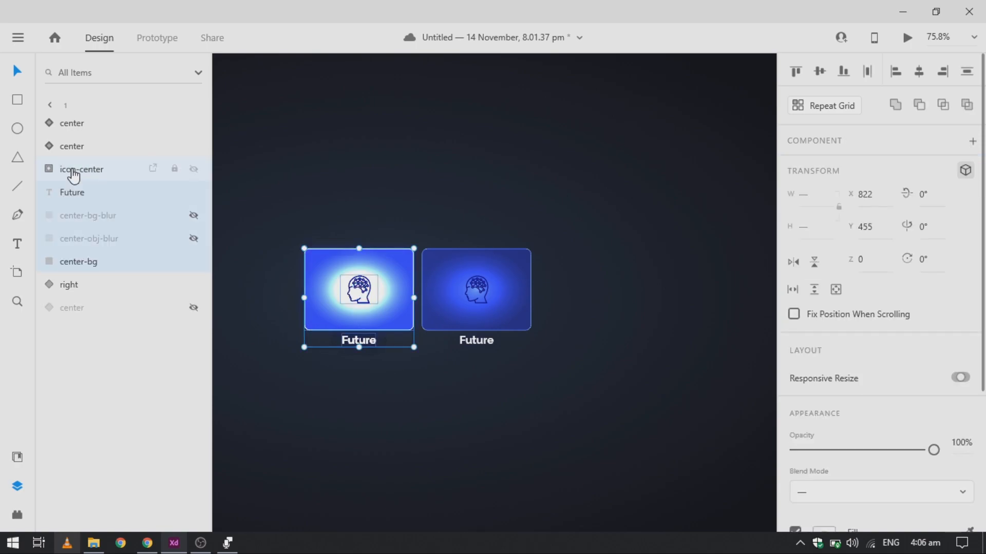
key("ctrl+k")
double_click(73, 170)
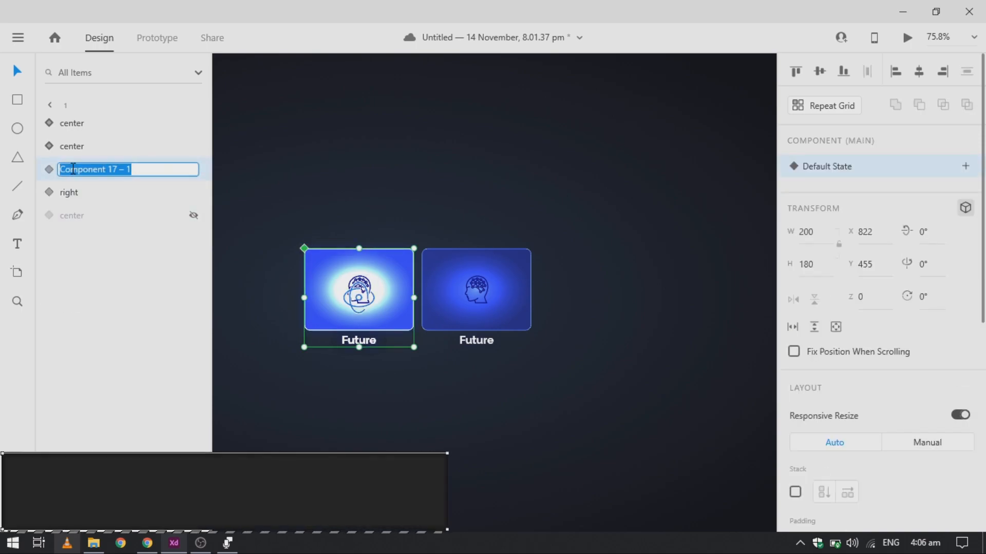
type("right-2")
key("Return")
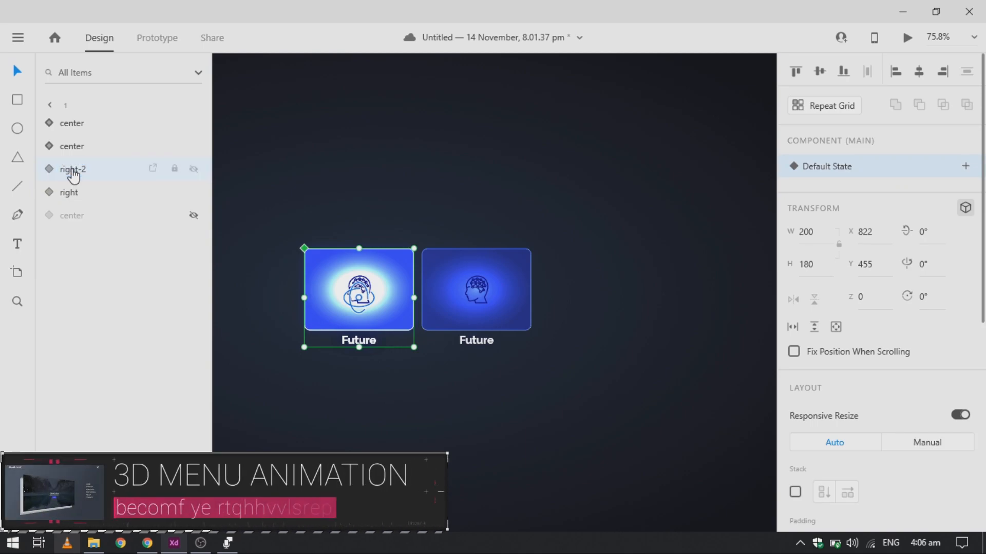
left_click_drag(339, 302, 646, 322)
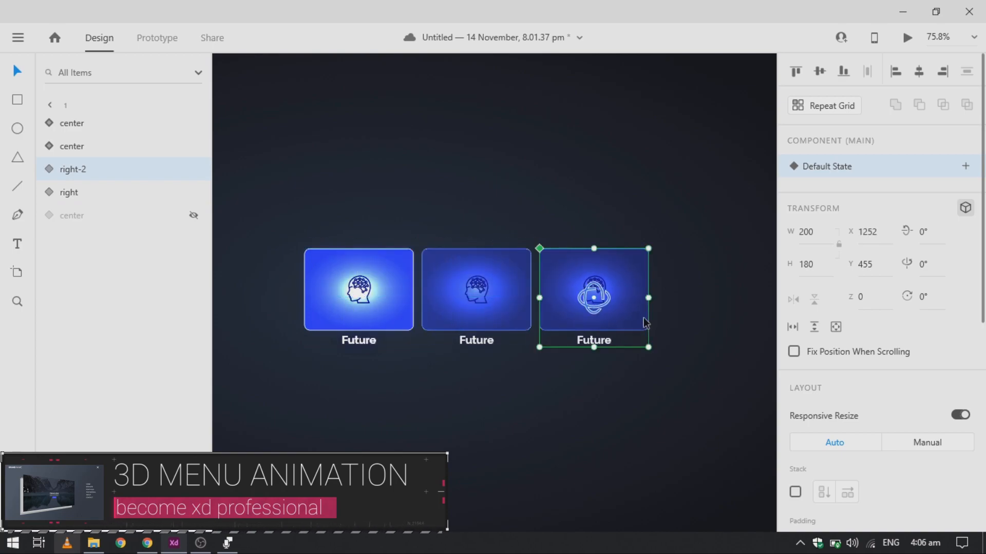
Step: Ungroup the lower remaining center copy and convert its contents into a new main component named left
scroll(477, 311, "left", 4)
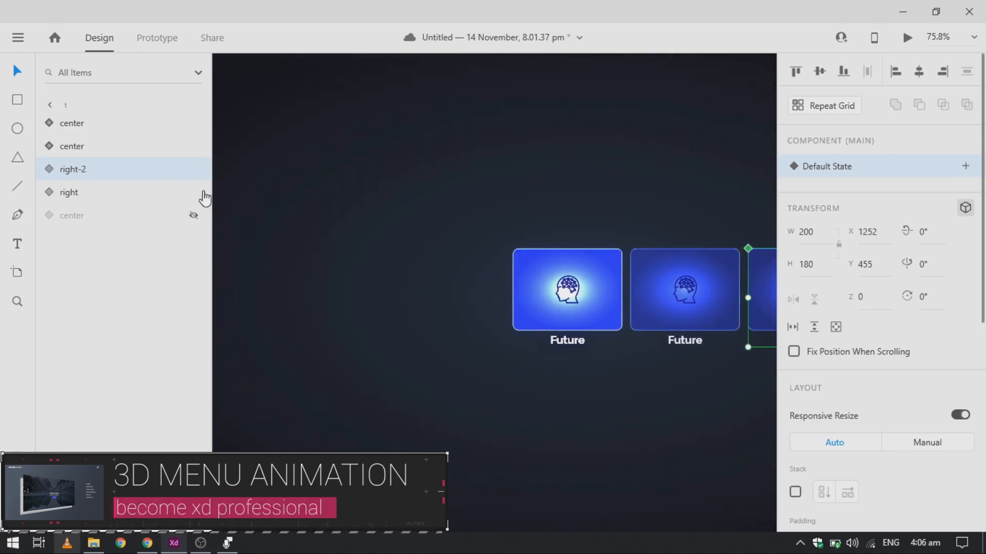
left_click(75, 148)
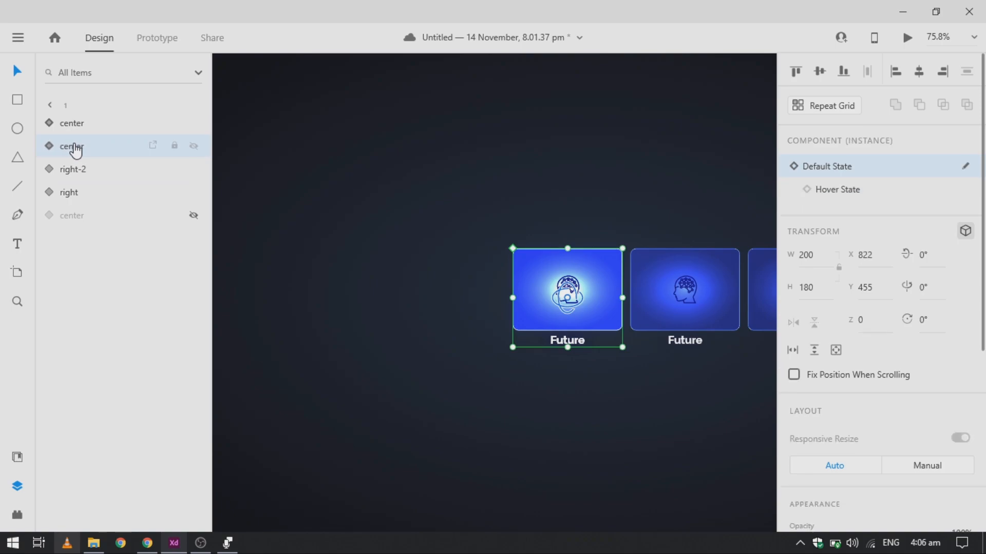
key("Return")
key("ctrl+k")
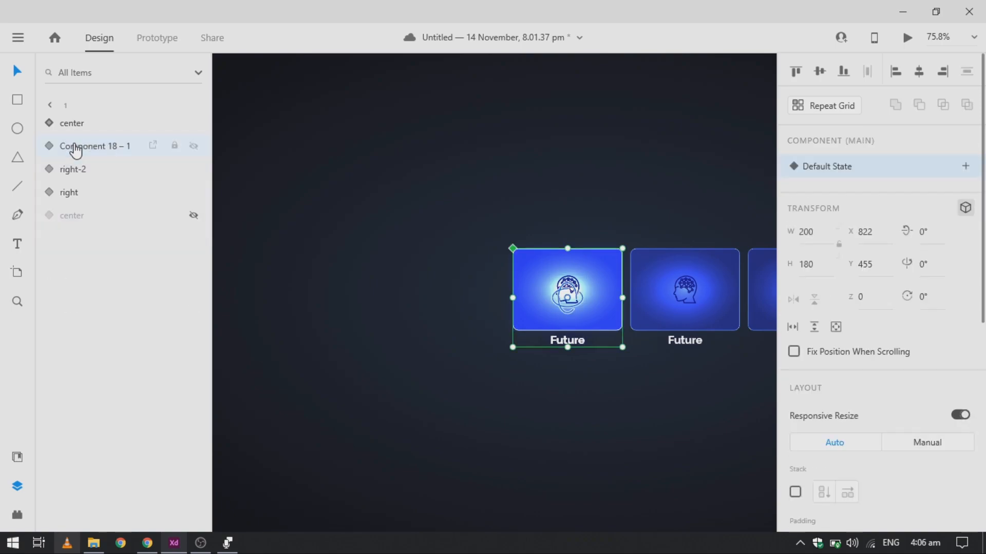
double_click(75, 148)
type("le")
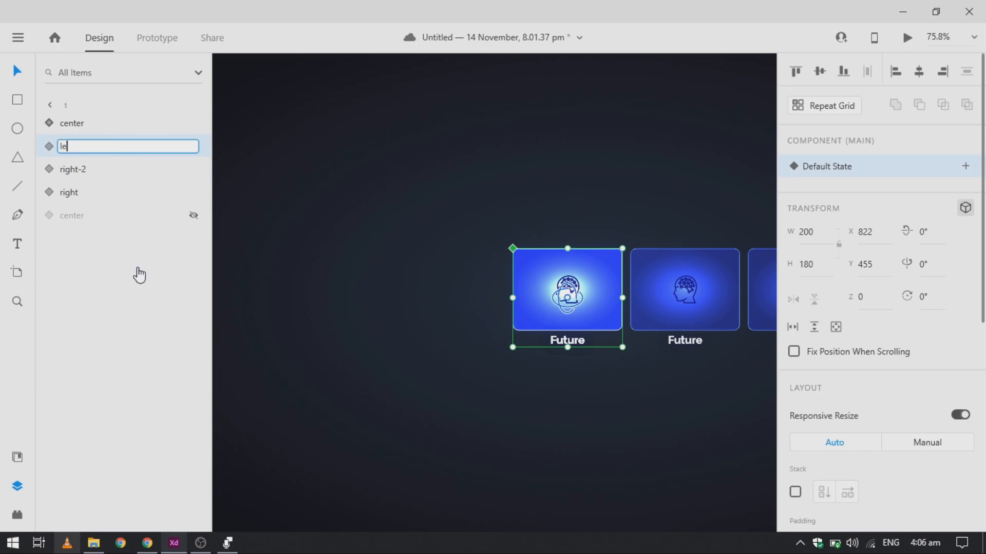
type("ft")
key("Return")
Step: Ungroup the last center copy and convert its contents into a new main component named left-2
left_click(94, 131)
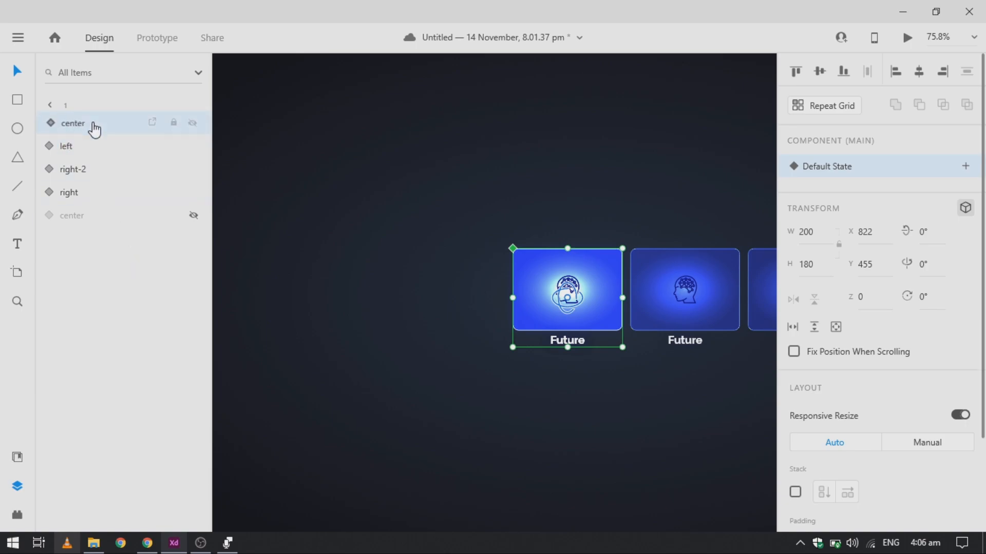
key("Return")
key("ctrl+k")
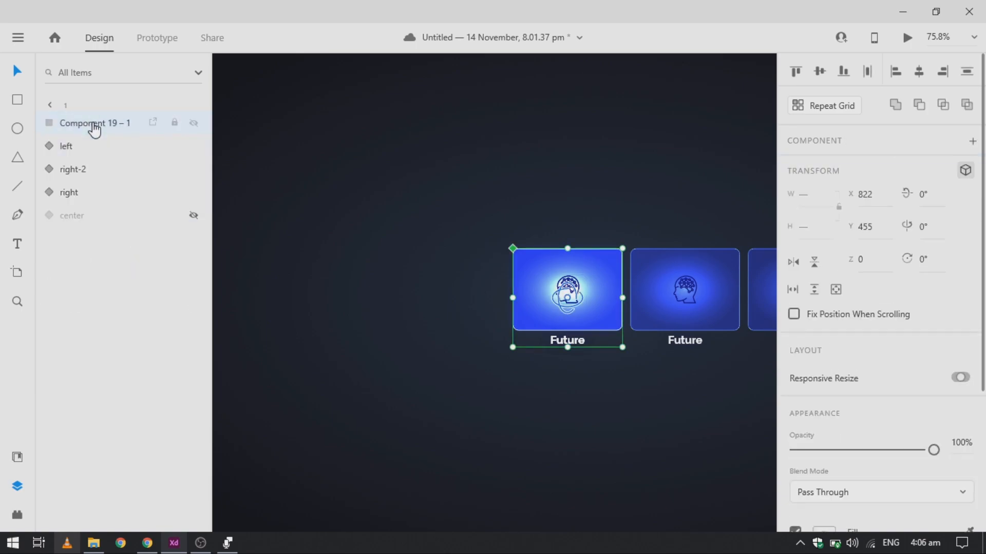
double_click(85, 123)
type("left-2")
key("Return")
Step: Line up left and left-2 evenly on the left side of the card row, with left-2 at X 392, and unhide center
left_click_drag(545, 284, 278, 286)
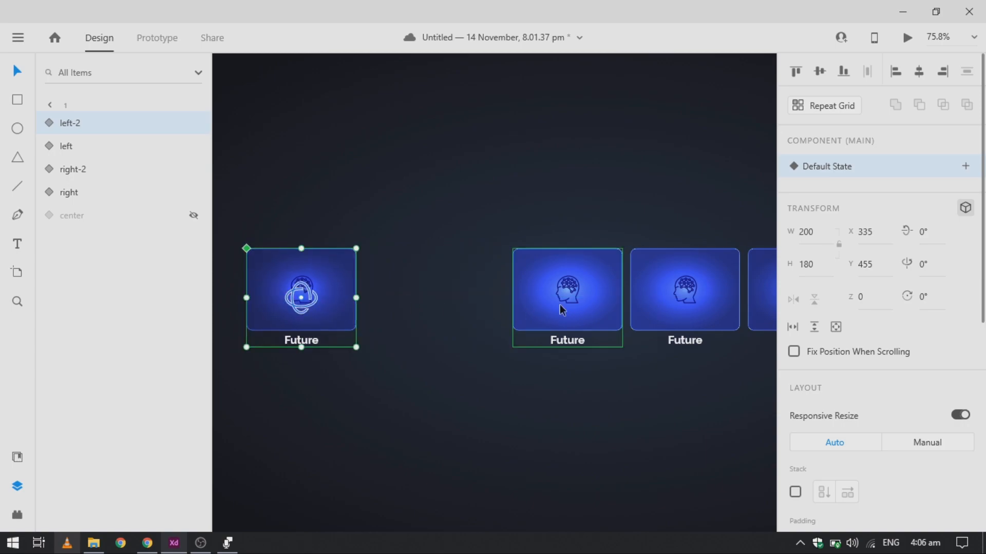
left_click(568, 308)
left_click_drag(567, 308, 433, 284)
left_click_drag(320, 275, 353, 275)
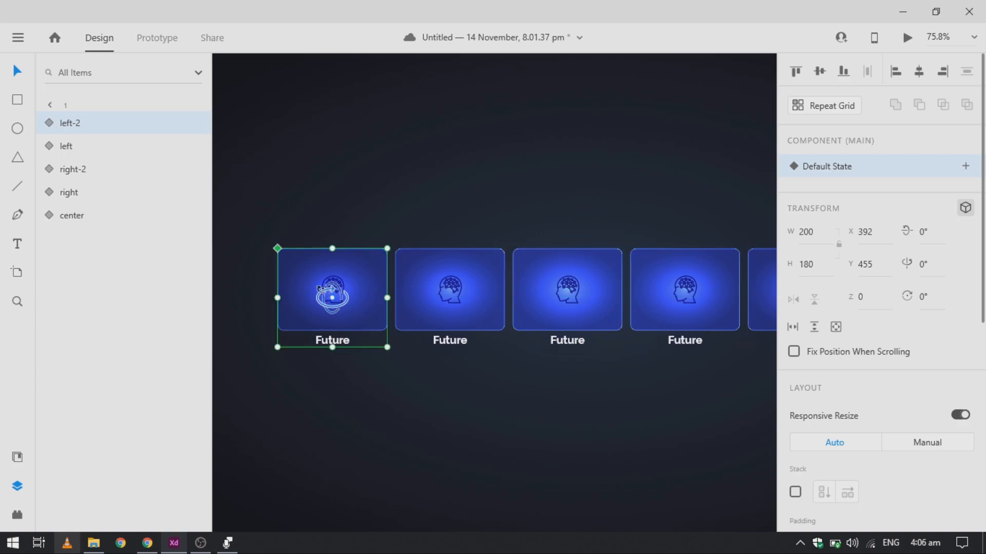
Step: Delete the icon-center mask group from the left-2 card component
scroll(327, 291, "up", 5)
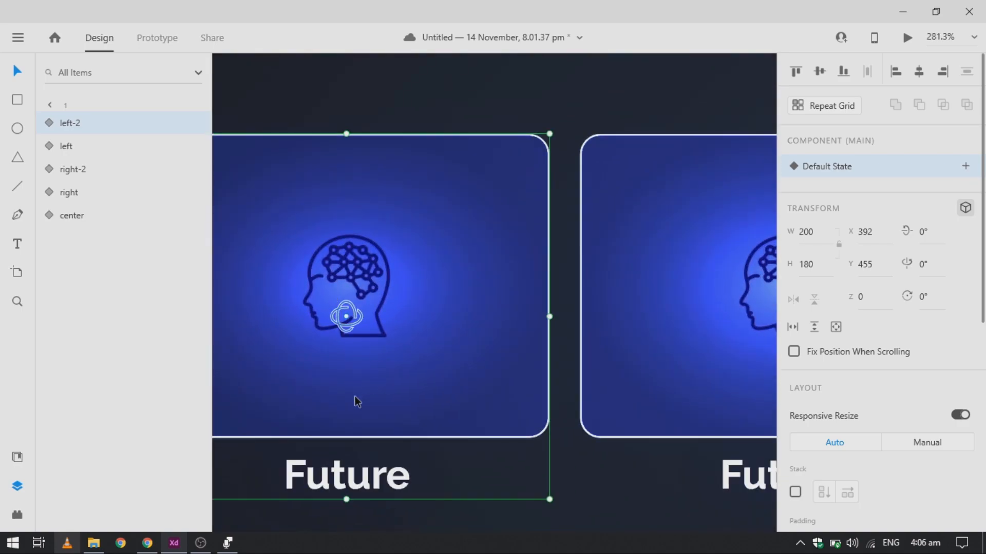
scroll(367, 386, "down", 4)
double_click(346, 445)
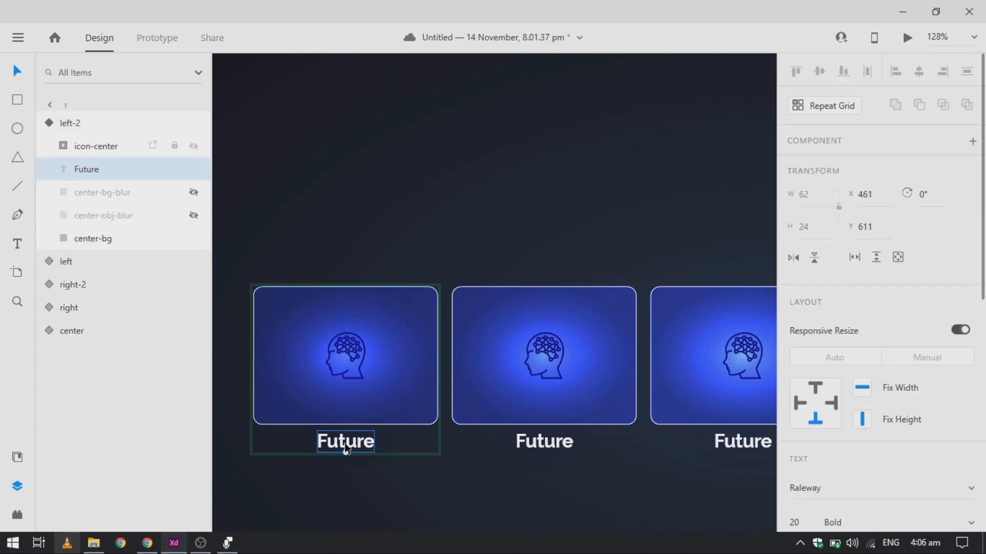
scroll(330, 347, "up", 2)
left_click(380, 371)
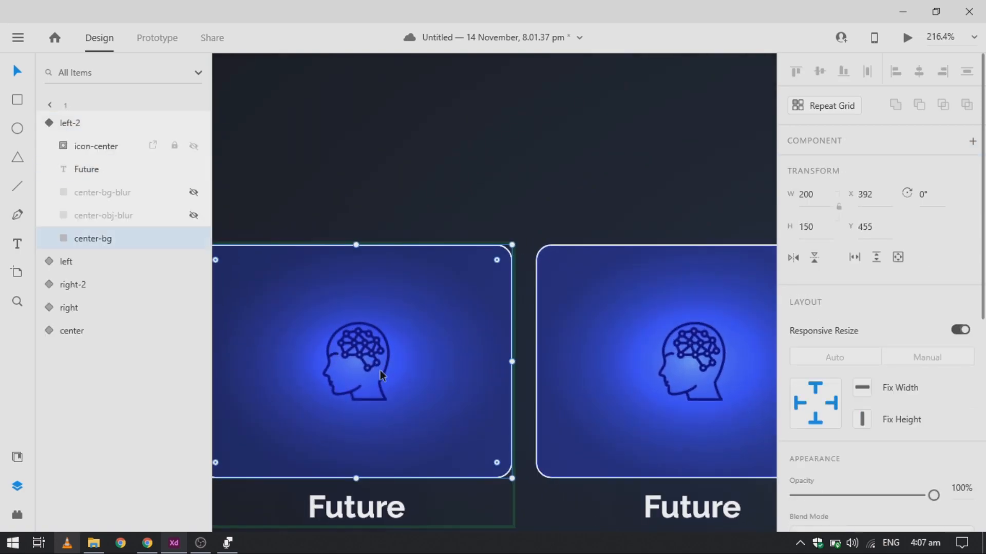
double_click(387, 367)
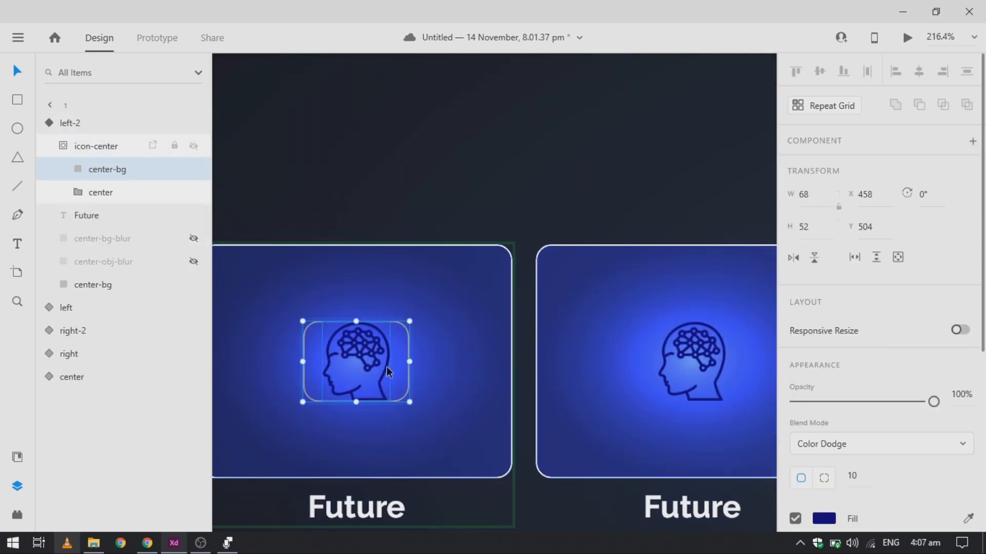
key("Escape")
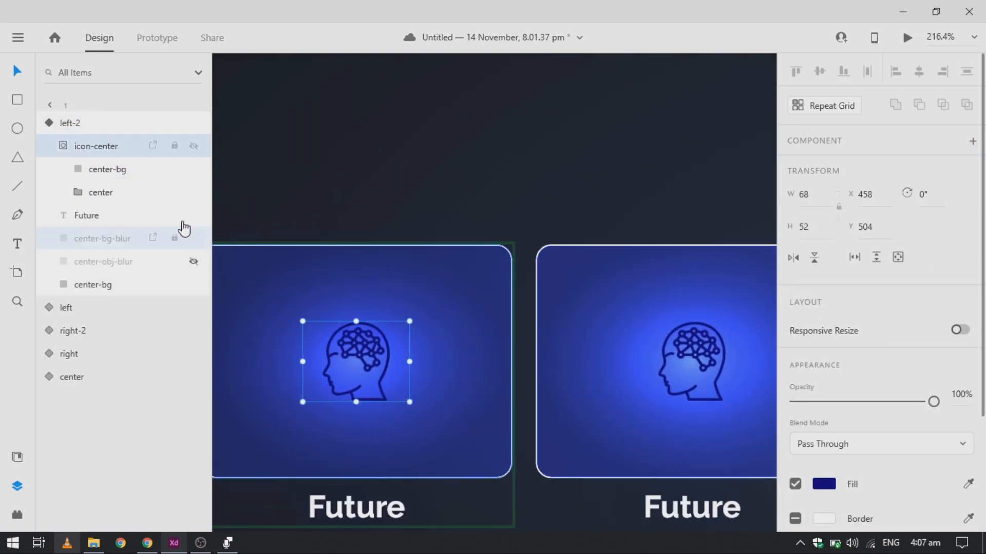
key("Delete")
left_click(109, 149)
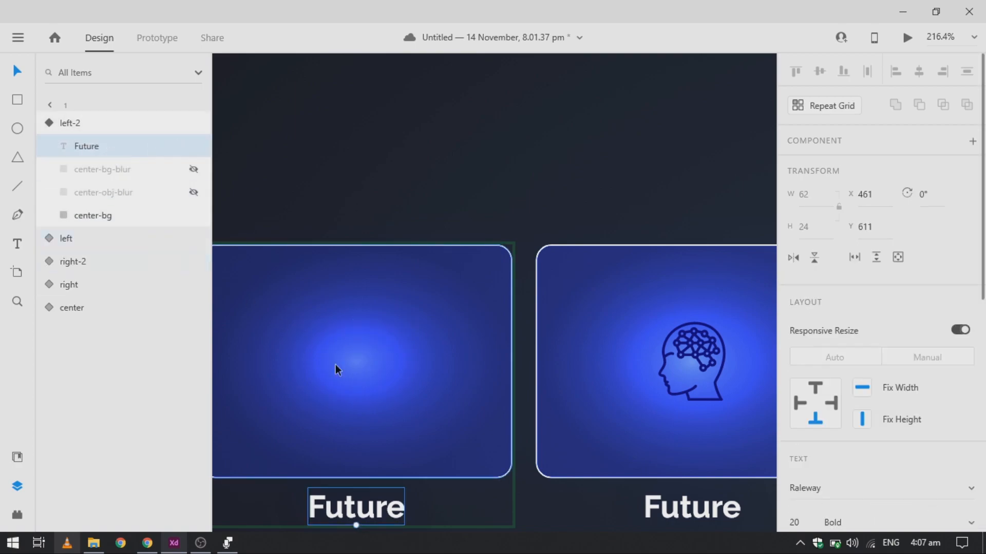
Step: Duplicate the left-2 card's center-bg rectangle and fill the copy with left-2.svg from the logos folder
scroll(380, 402, "left", 2)
key("alt+Tab")
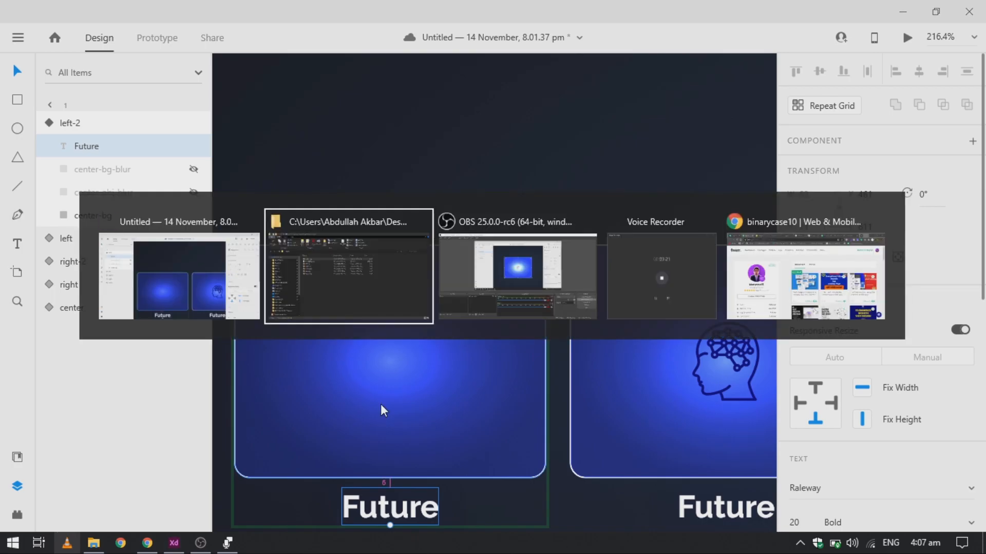
key("Escape")
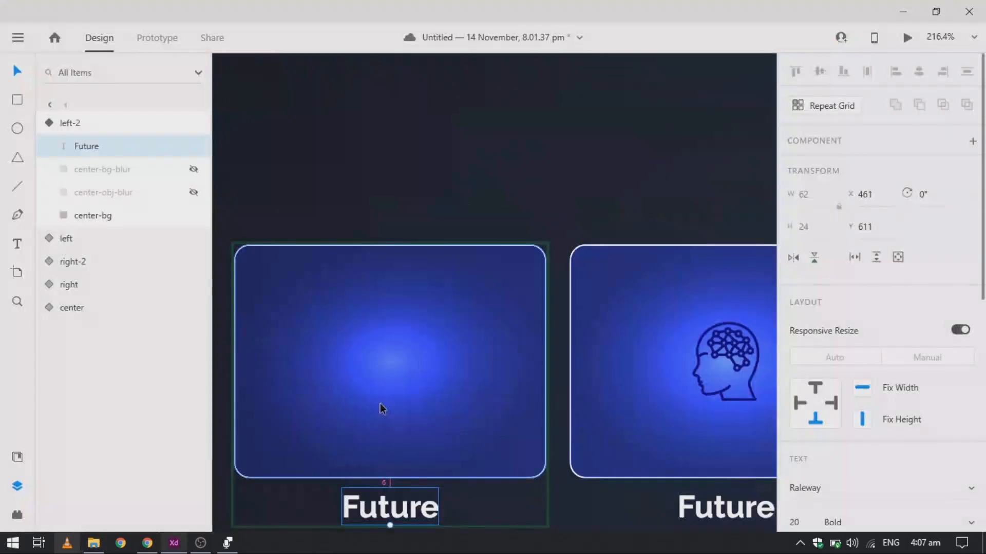
left_click(381, 408)
key("ctrl+d")
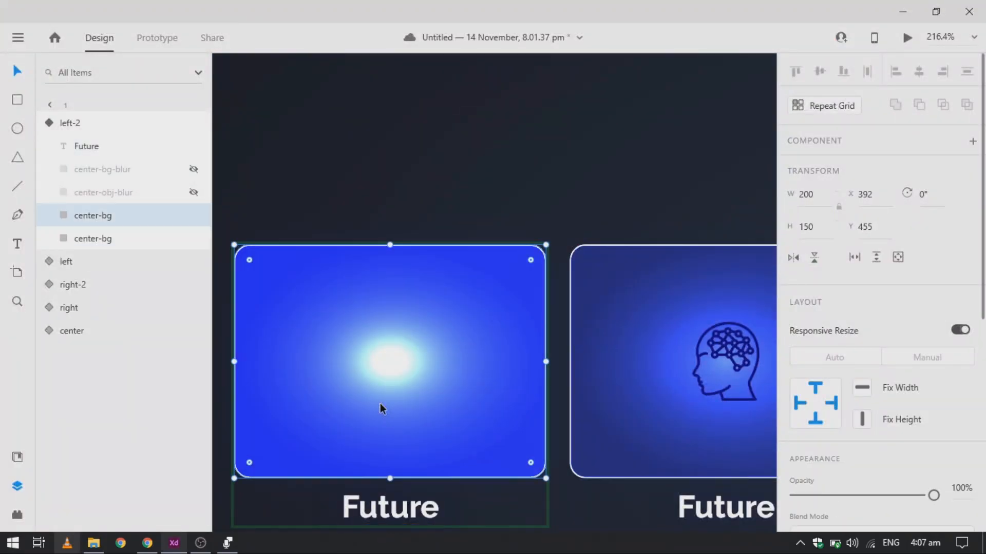
key("alt+Tab")
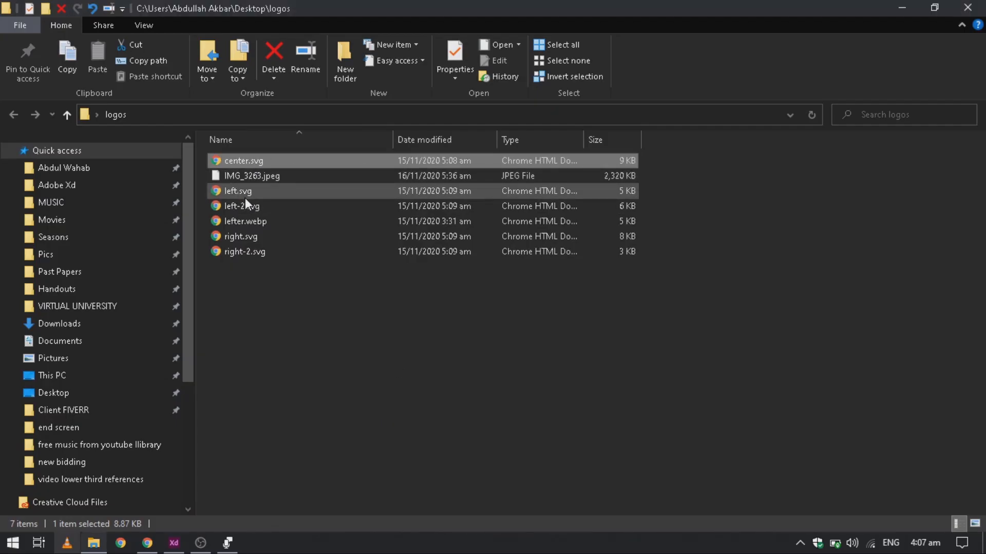
left_click_drag(245, 205, 405, 386)
key("alt+Tab")
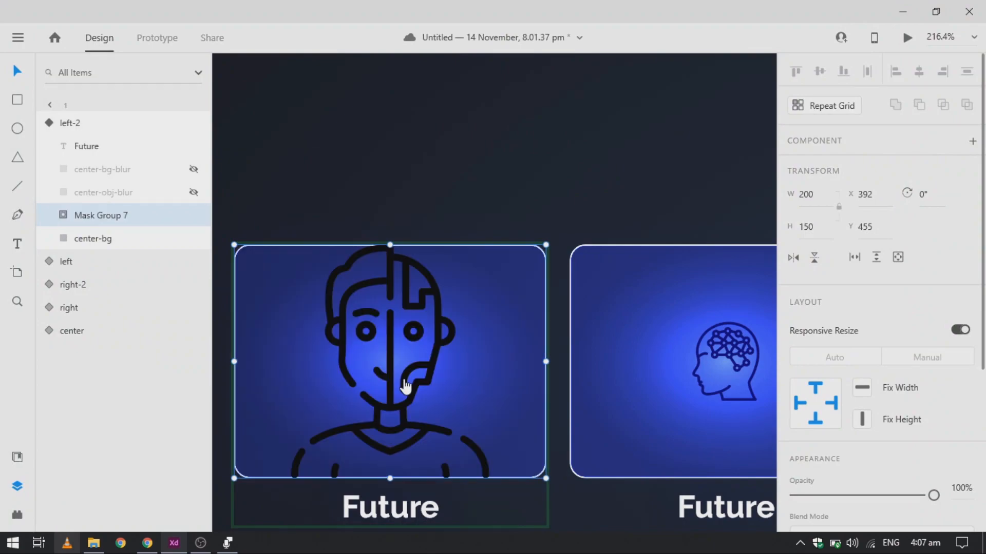
Step: Turn off responsive resize for the new face icon group and scale it about its center to about 68 × 50
left_click(960, 330)
left_click_drag(543, 247, 443, 317)
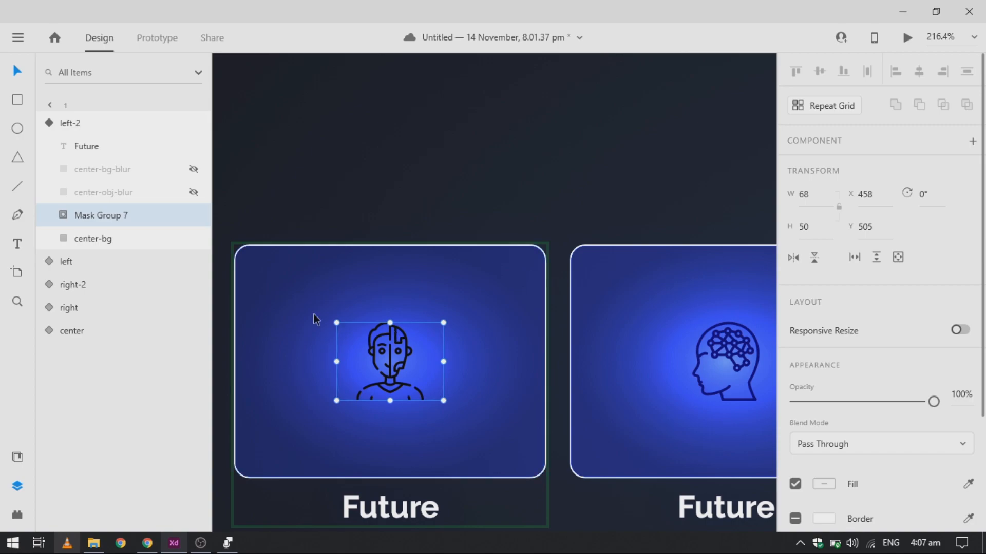
Step: Rename the face icon's mask group as left-icon and move it directly below the Future text layer
double_click(111, 218)
type("left-icon")
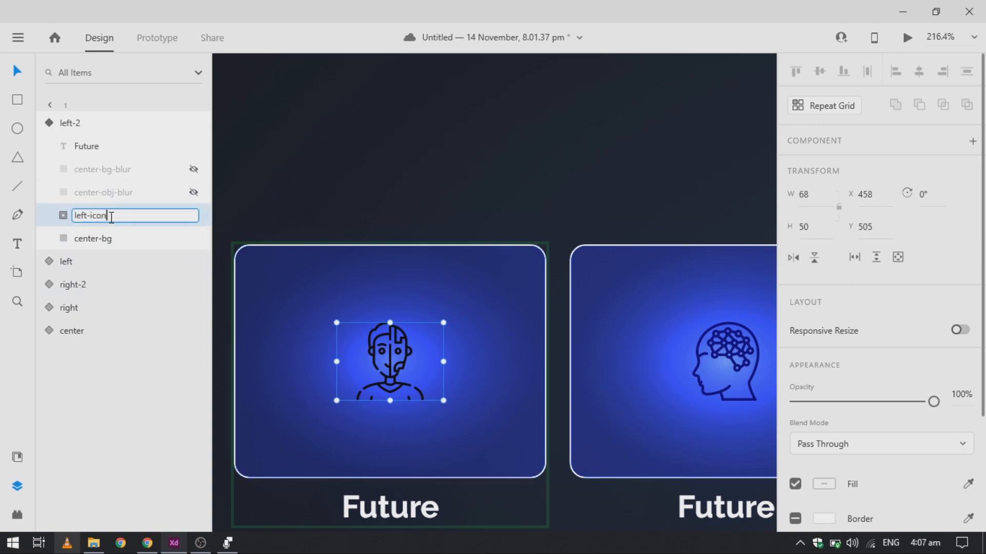
key("Return")
left_click_drag(111, 222, 97, 167)
Step: Set left-icon's fill to the saved dark blue swatch, #040074
scroll(809, 405, "down", 3)
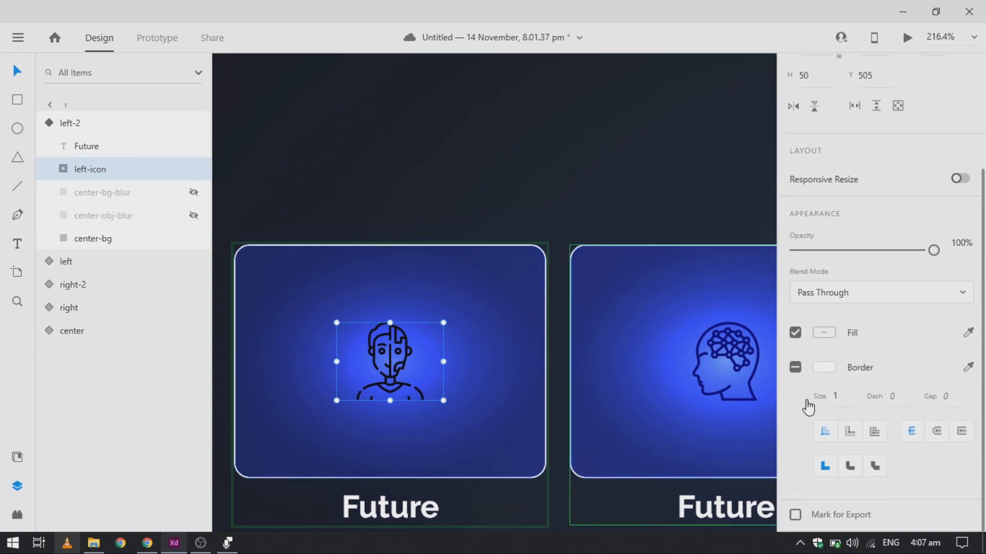
left_click(832, 334)
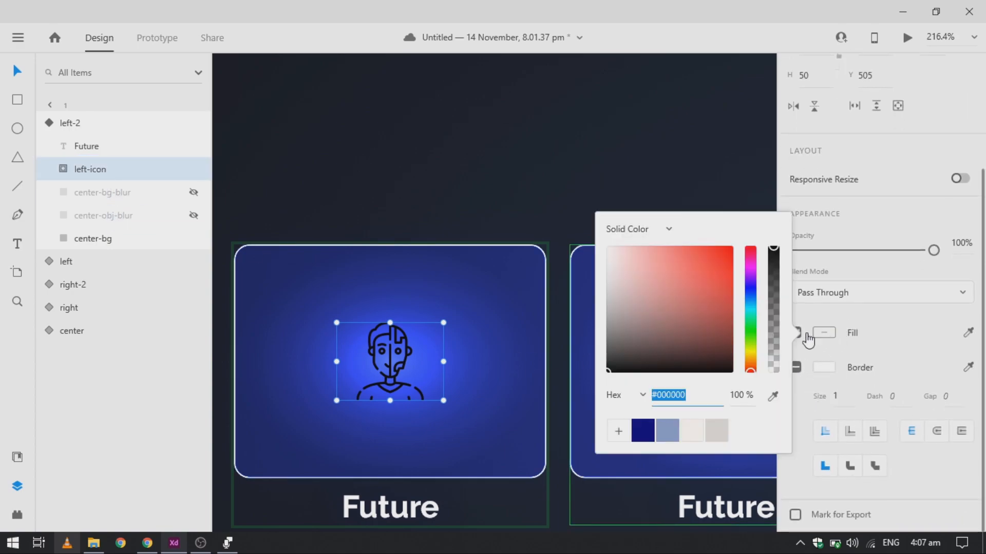
left_click(643, 442)
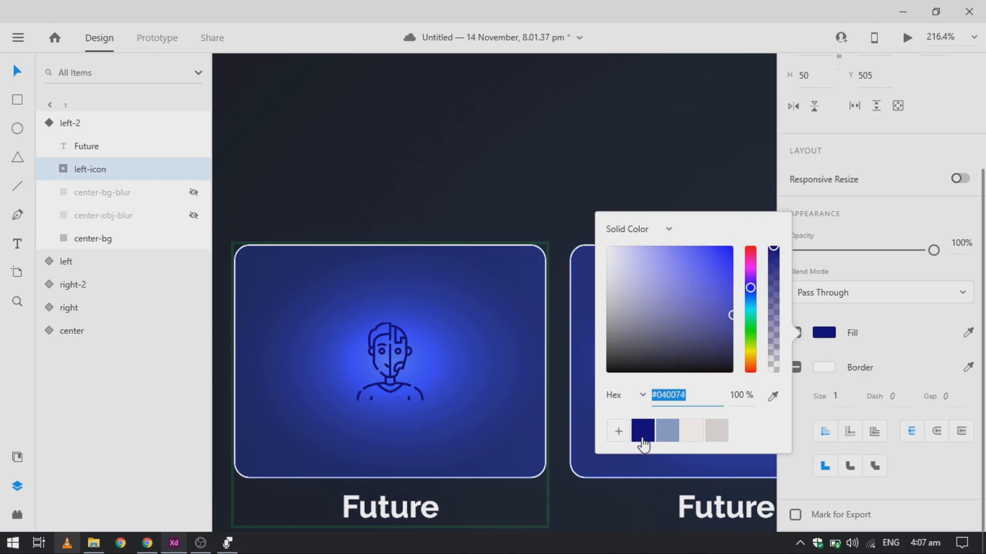
left_click(682, 410)
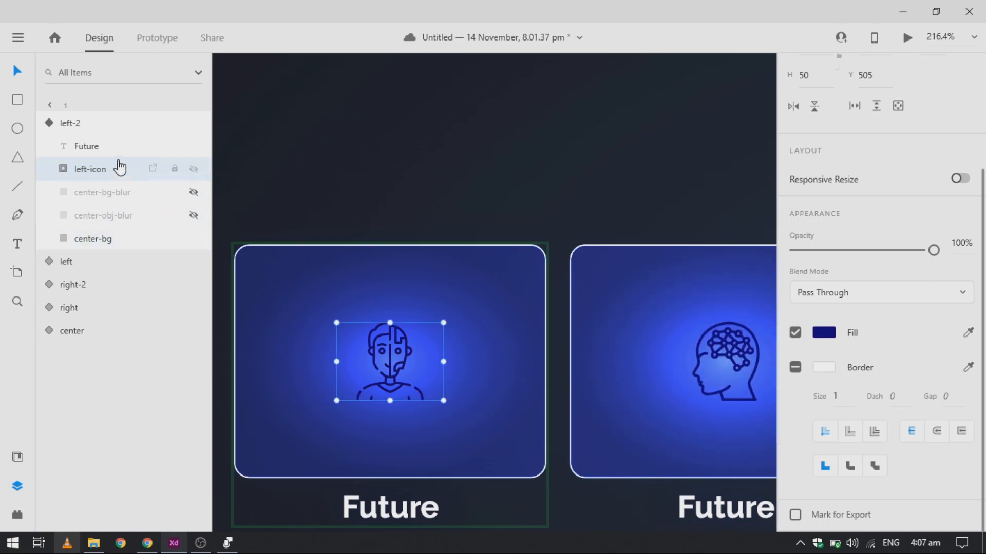
Step: Add a Hover State to the left-2 component and unhide its center-bg-blur and center-obj-blur layers in that state
left_click(77, 125)
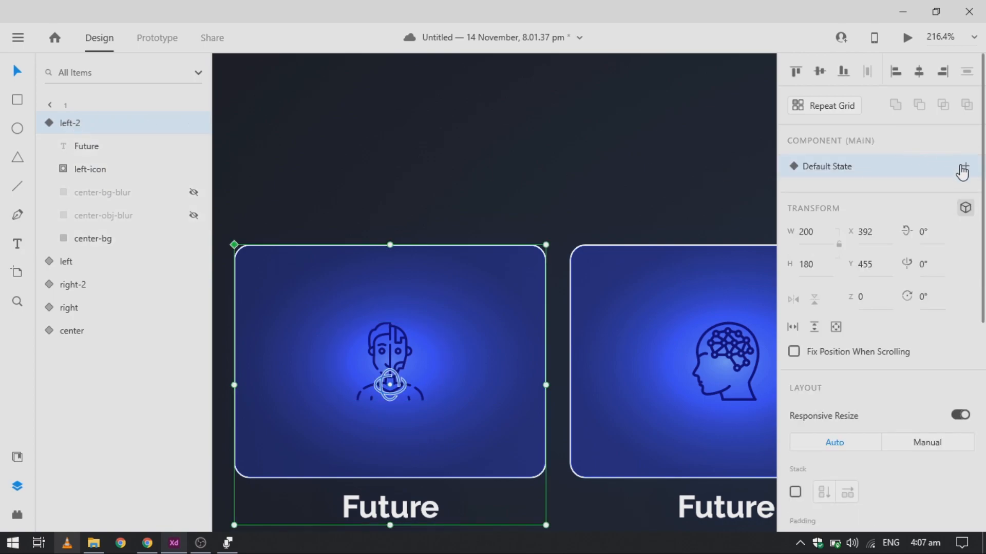
left_click(963, 168)
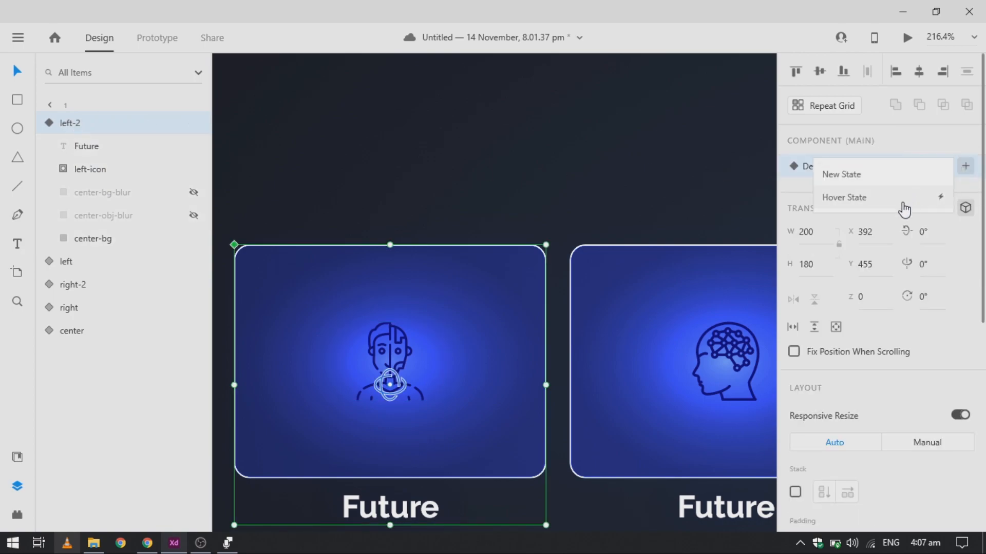
left_click(903, 202)
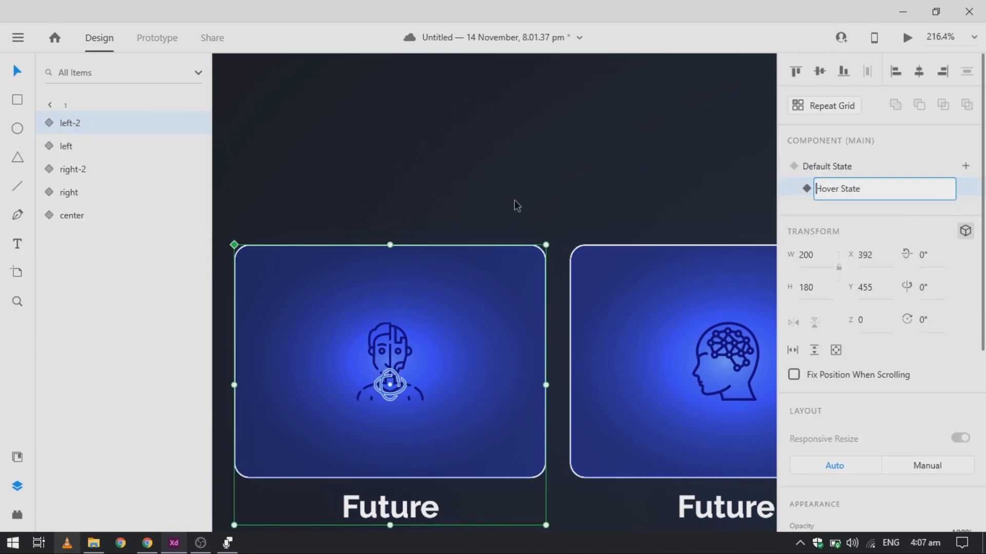
scroll(387, 377, "up", 3)
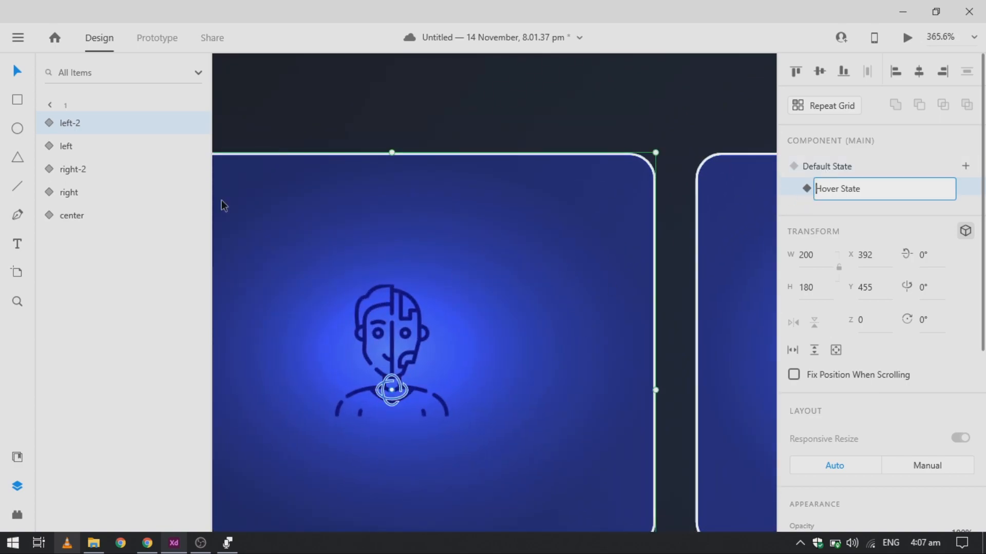
left_click(56, 124)
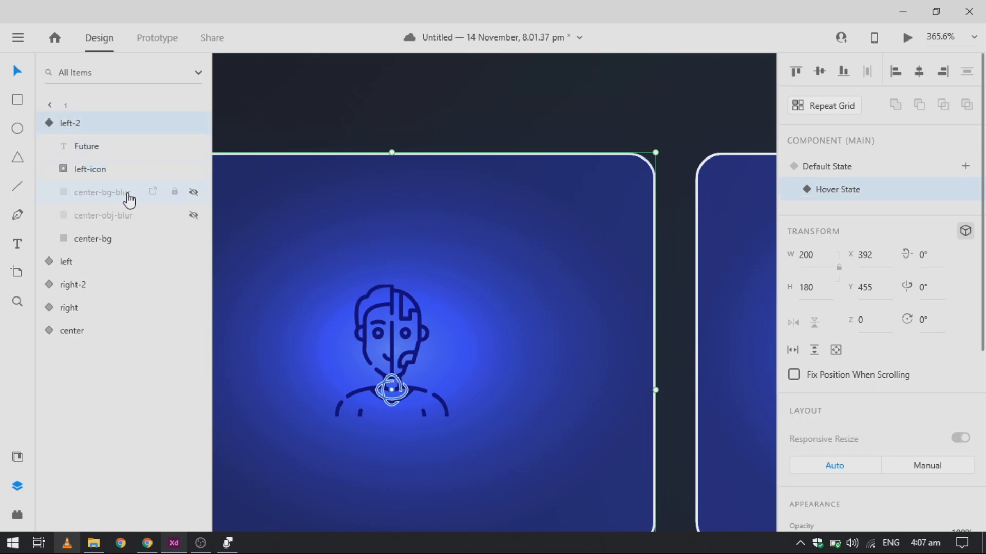
left_click(76, 198)
left_click(89, 209, "shift")
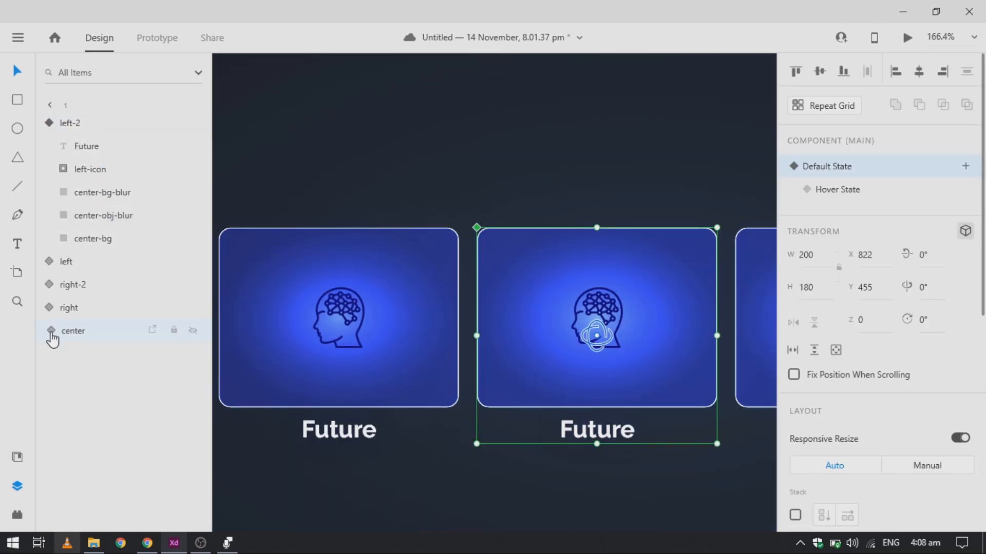
Step: Copy the appearance of center-bg-blur from the center card's Hover State onto center-bg-blur in left-2
left_click(51, 333)
left_click(52, 332)
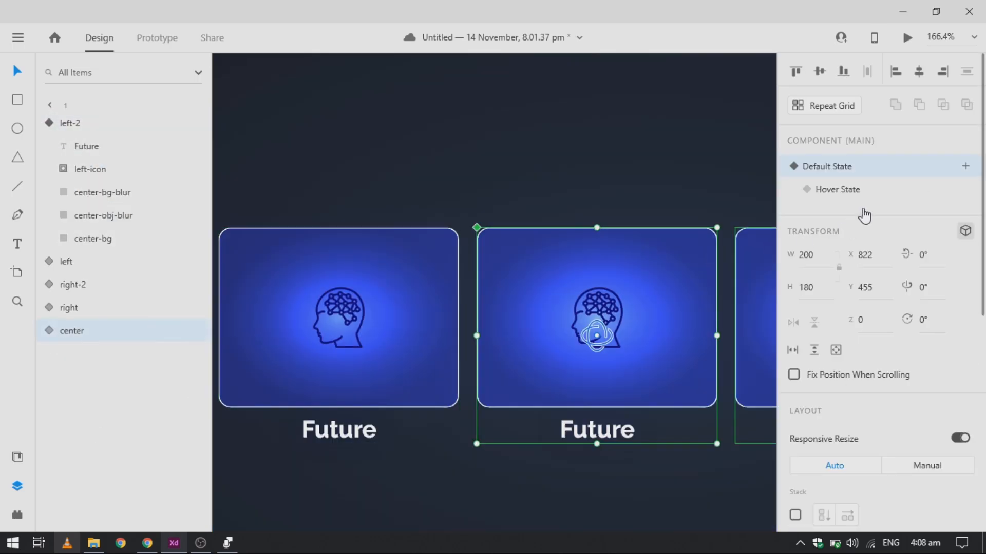
left_click(917, 191)
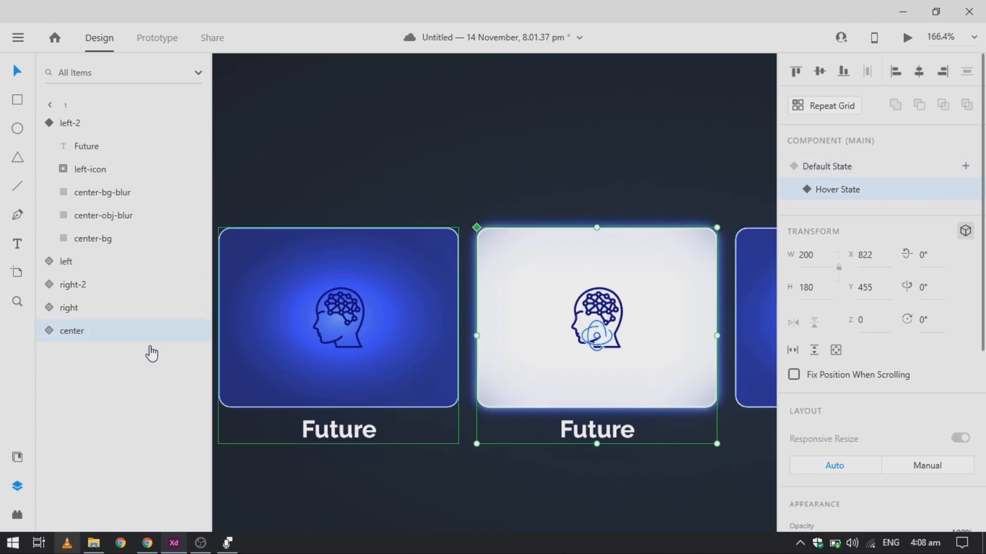
left_click(51, 333)
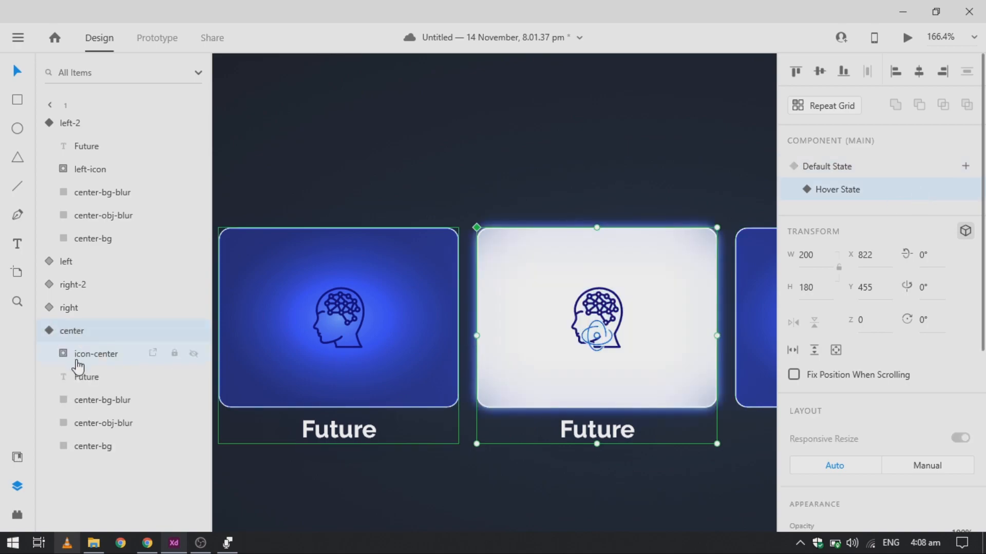
left_click(86, 402)
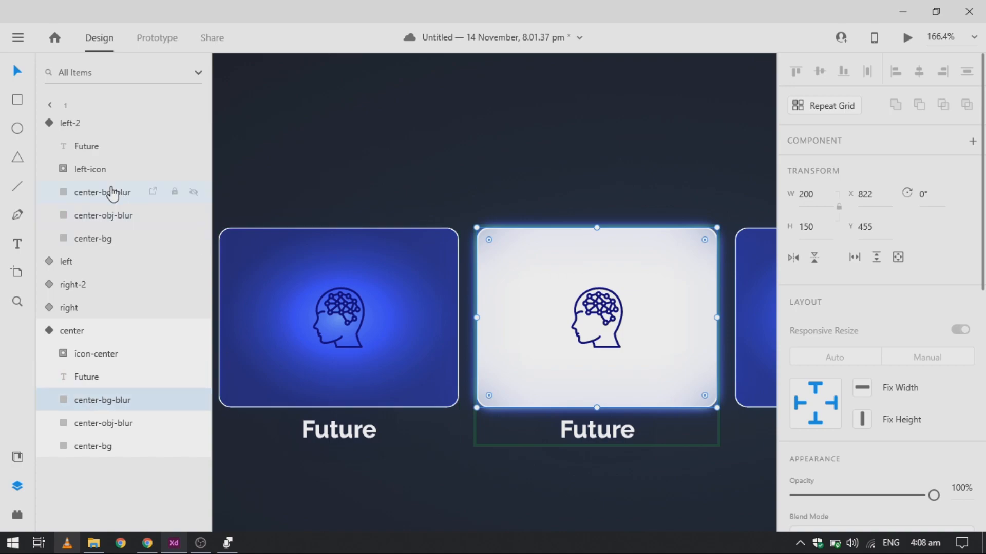
left_click(94, 199)
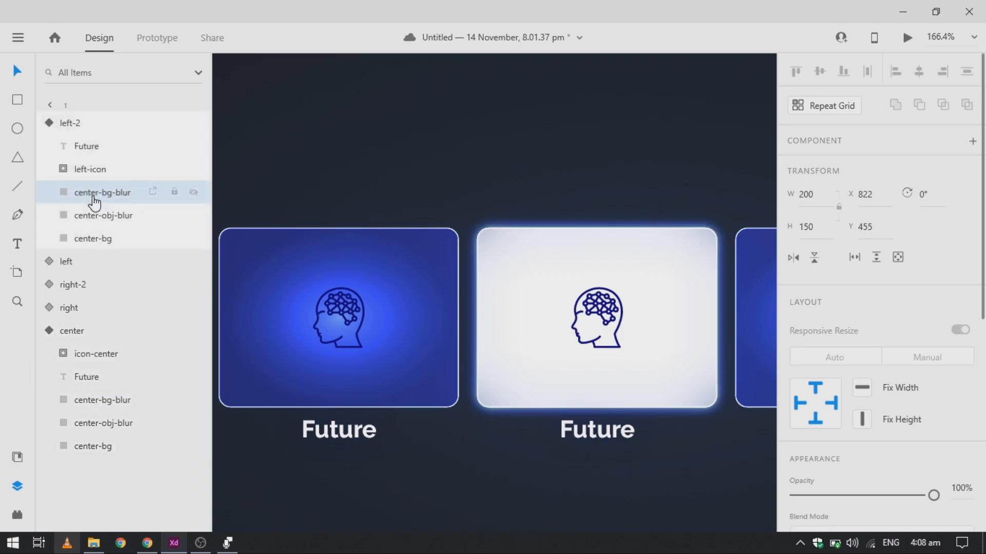
right_click(94, 202)
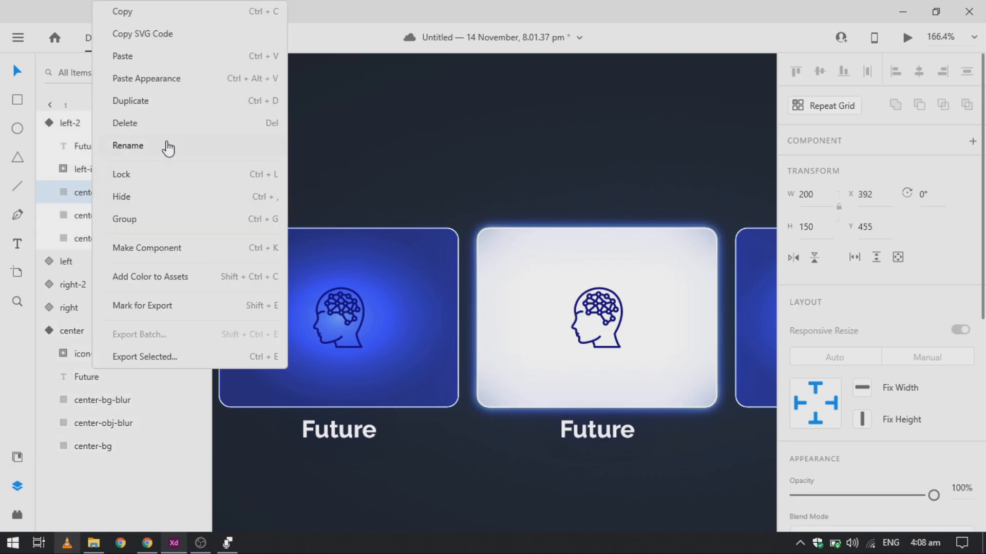
left_click(203, 87)
Step: Copy the appearance of the center card's center-obj-blur layer onto center-obj-blur in left-2
scroll(477, 336, "left", 7)
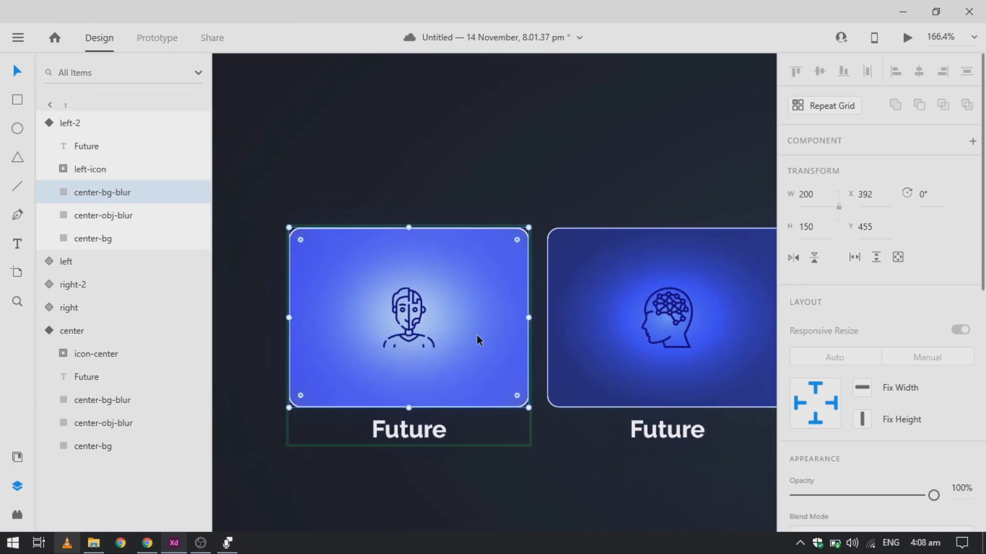
scroll(477, 335, "right", 2)
scroll(454, 338, "right", 3)
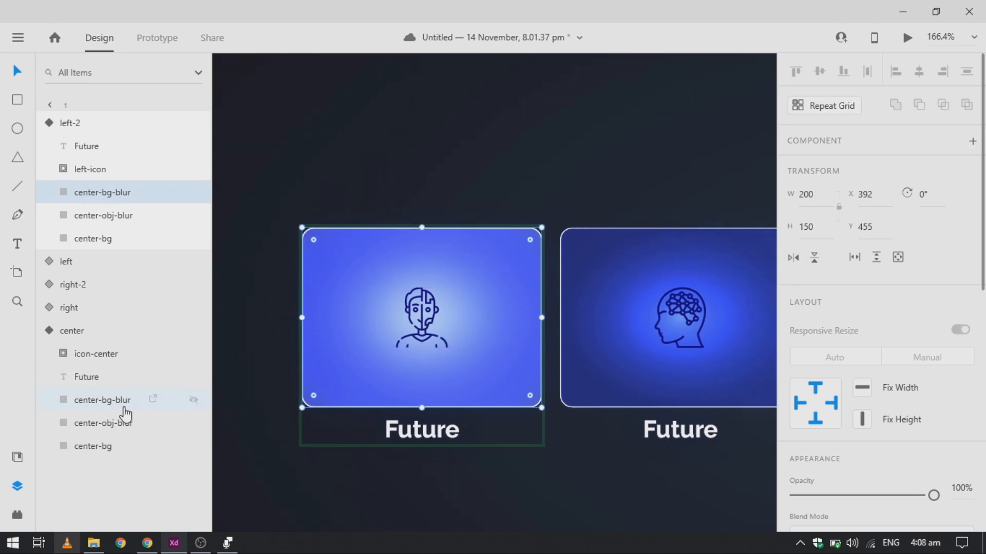
left_click(86, 433)
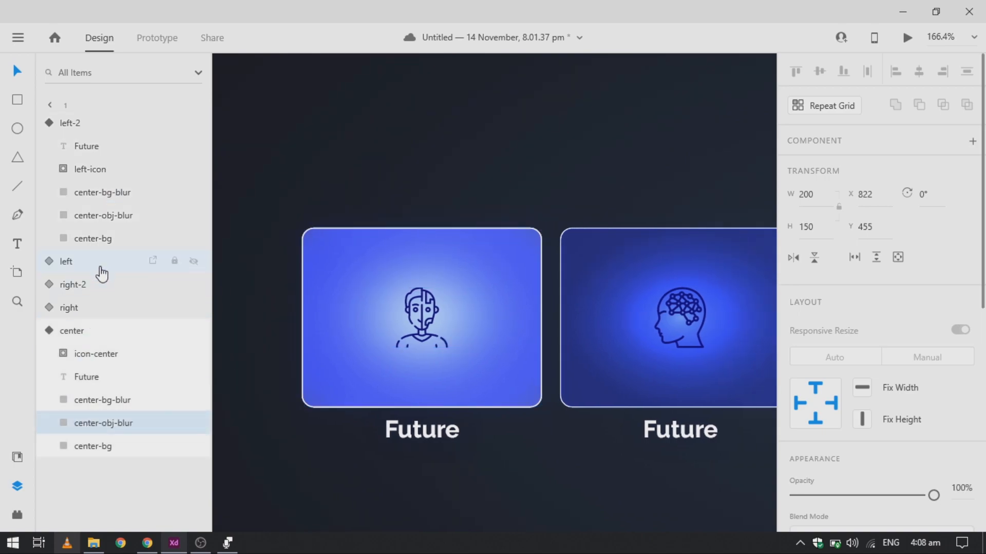
left_click(104, 220)
right_click(105, 221)
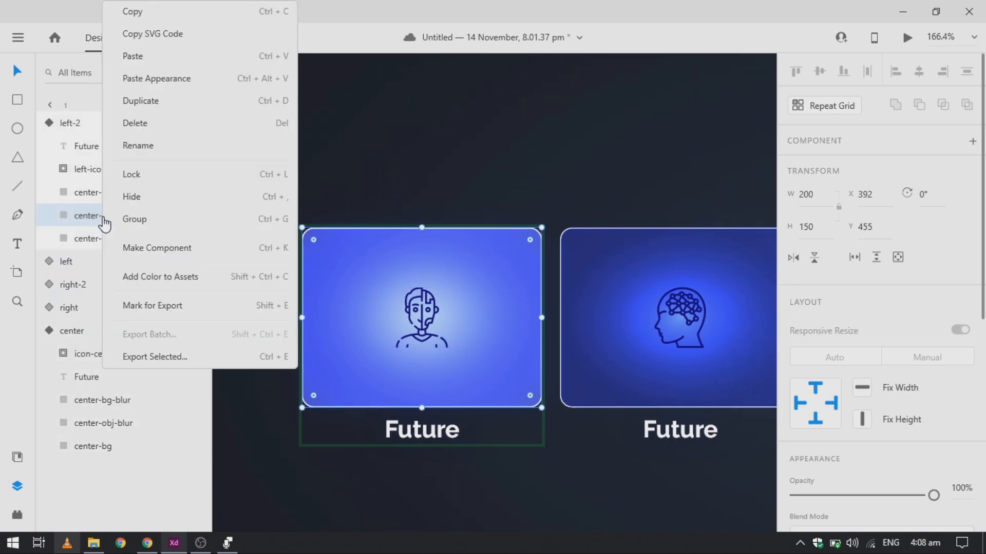
left_click(157, 78)
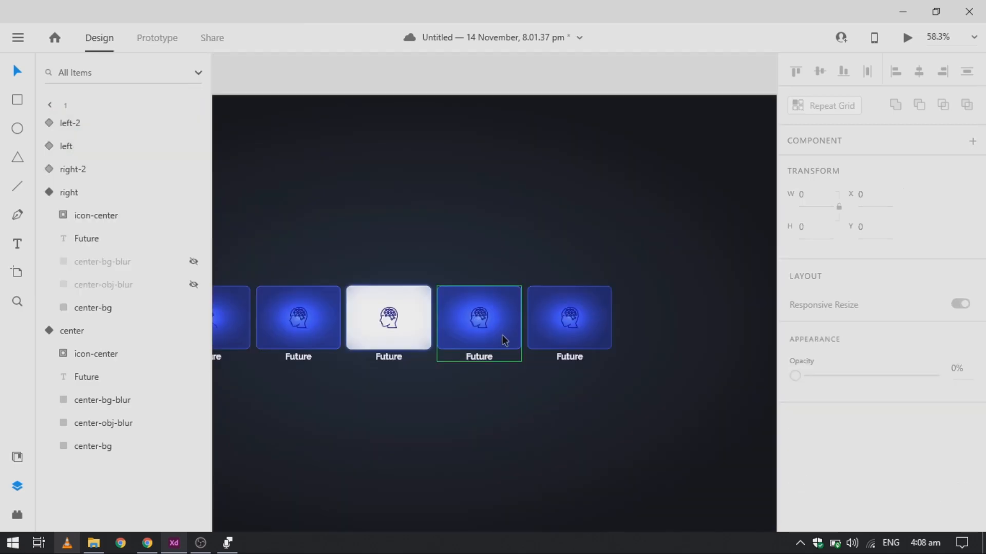
scroll(508, 340, "up", 3)
scroll(518, 340, "down", 4)
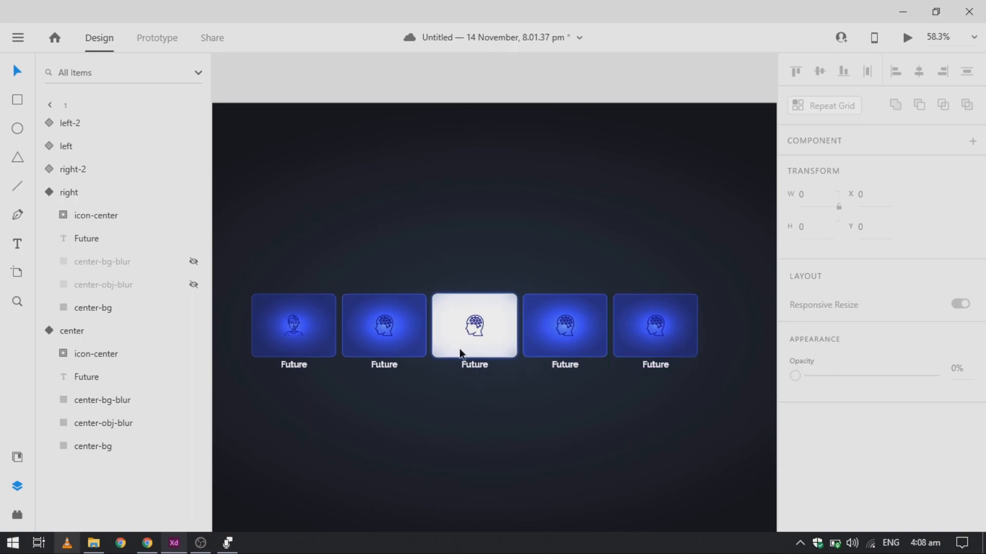
Step: Duplicate artboard 1 together with its row of five cards
scroll(445, 340, "up", 1)
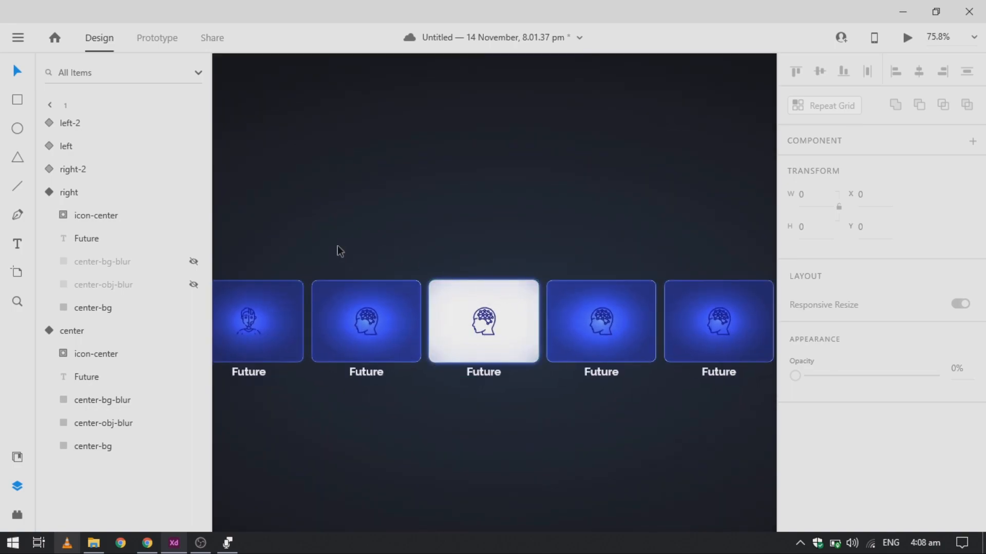
key("ctrl+0")
left_click(326, 163)
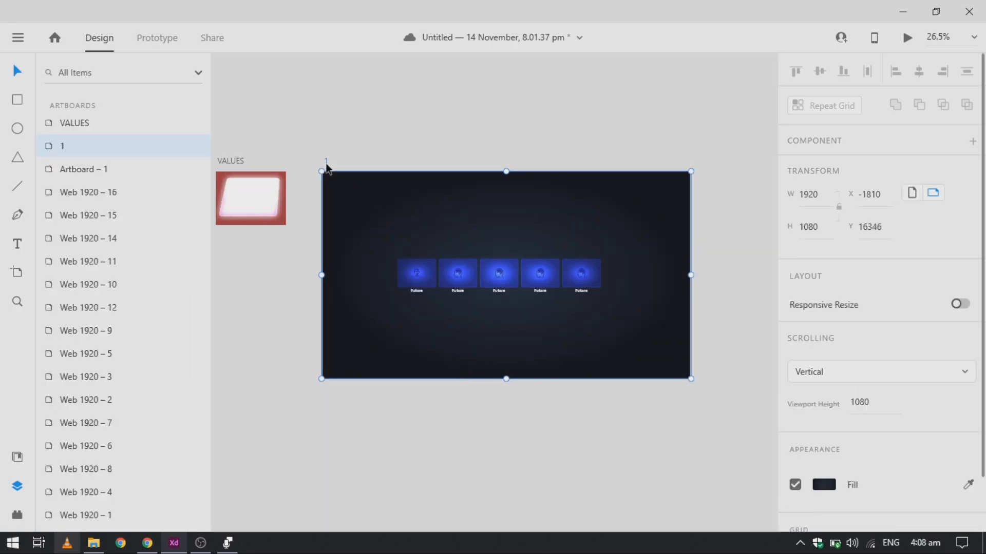
key("ctrl+d")
scroll(493, 291, "up", 3)
scroll(472, 291, "down", 2)
Step: Select all five cards on the duplicated artboard and set their X rotation to 20°
left_click_drag(659, 254, 375, 319)
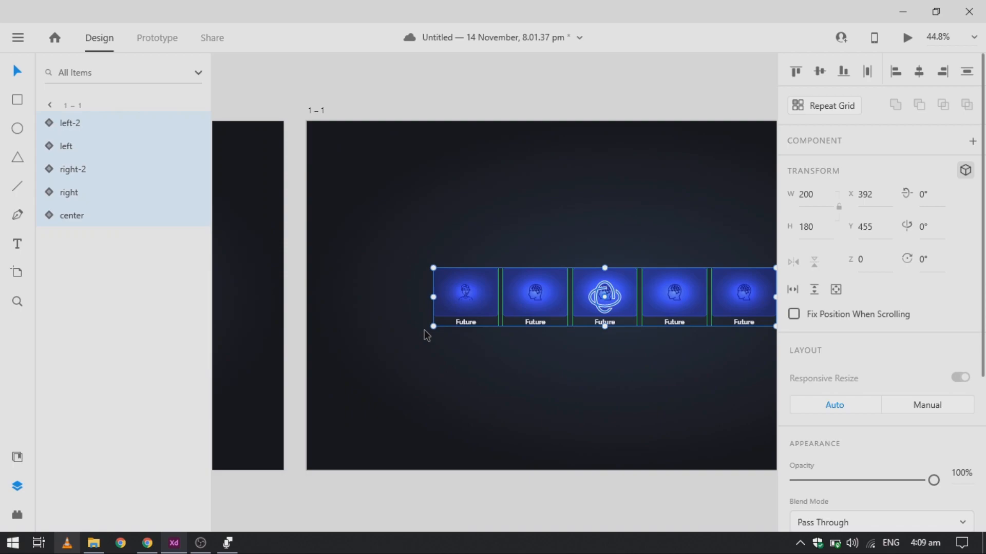
scroll(424, 331, "right", 5)
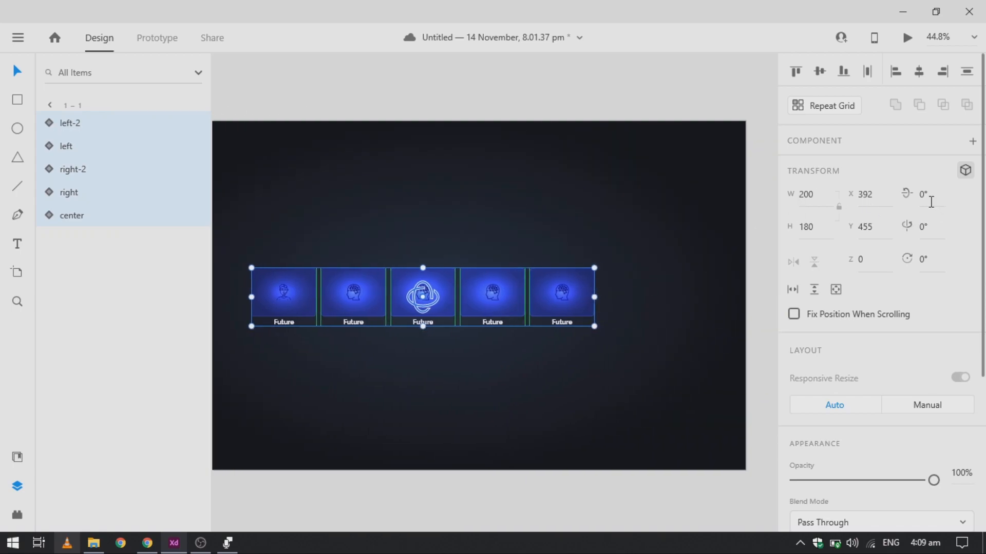
key("ctrl+minus")
left_click(550, 297)
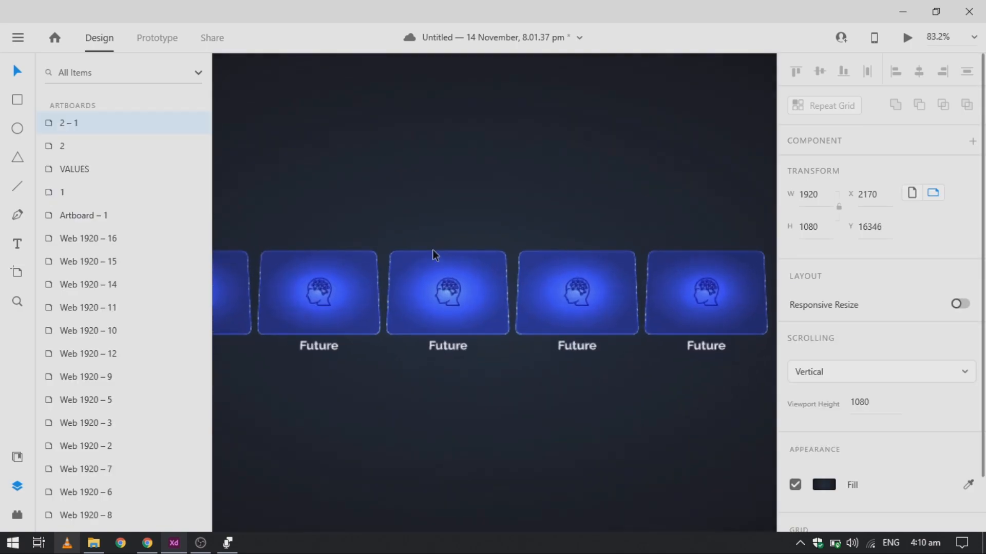
scroll(435, 255, "up", 2)
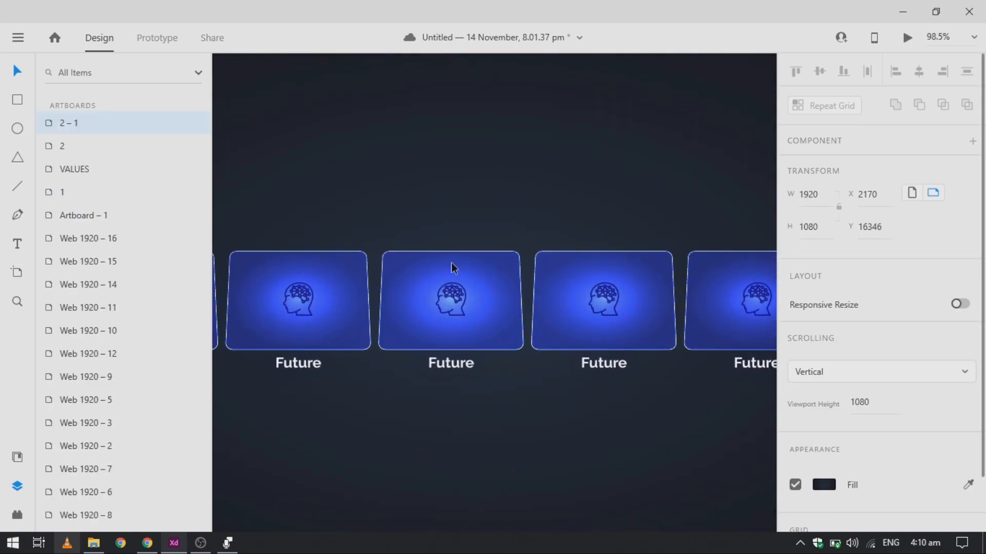
left_click(482, 269)
double_click(483, 270)
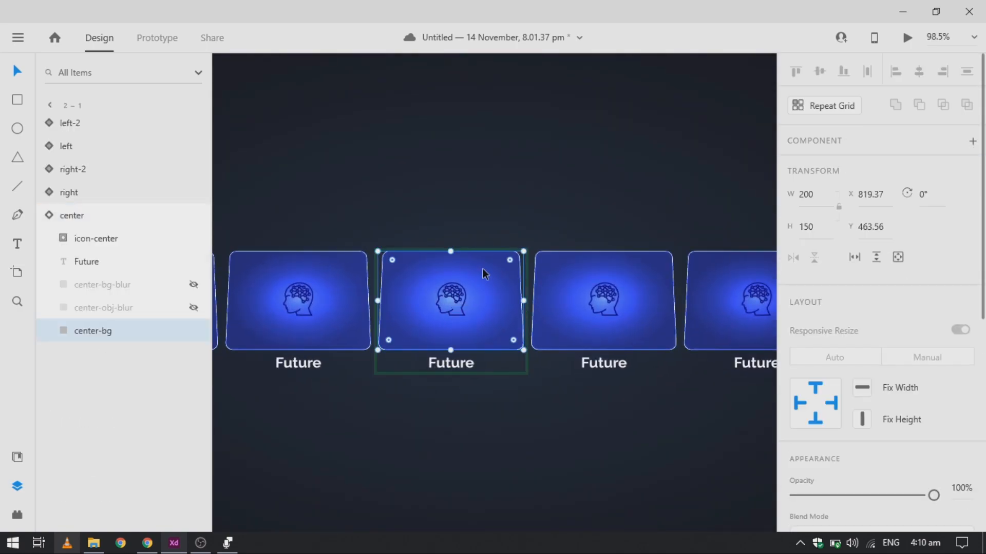
key("Escape")
left_click(860, 199)
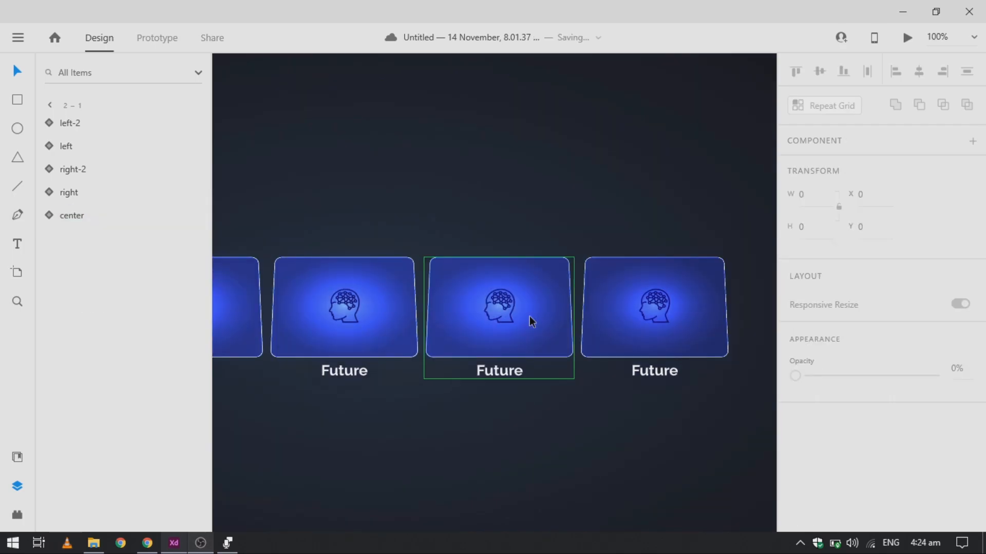
scroll(529, 317, "down", 3)
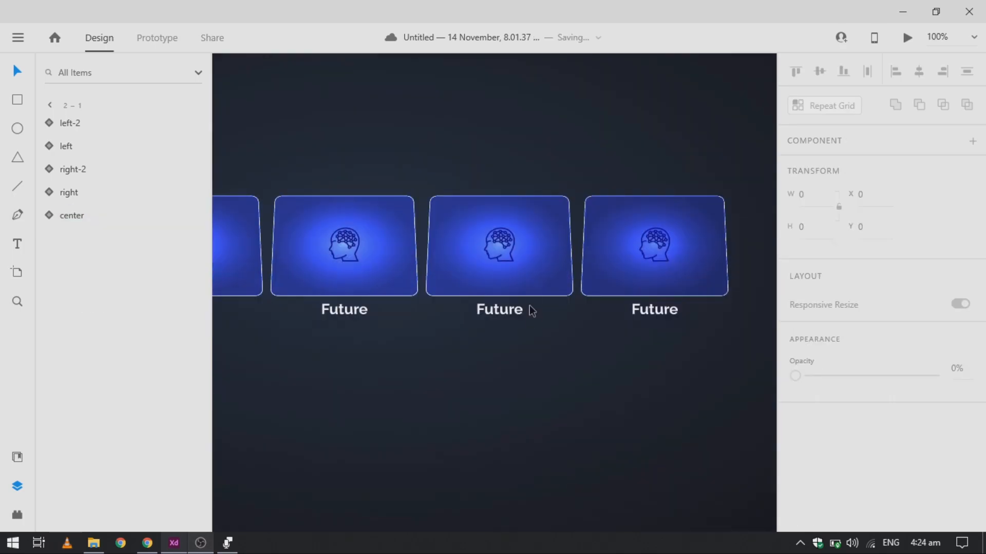
Step: On artboard 2 – 1, set the right card's X rotation to 5°, Y rotation to 41° and Z depth to -20
left_click(528, 288)
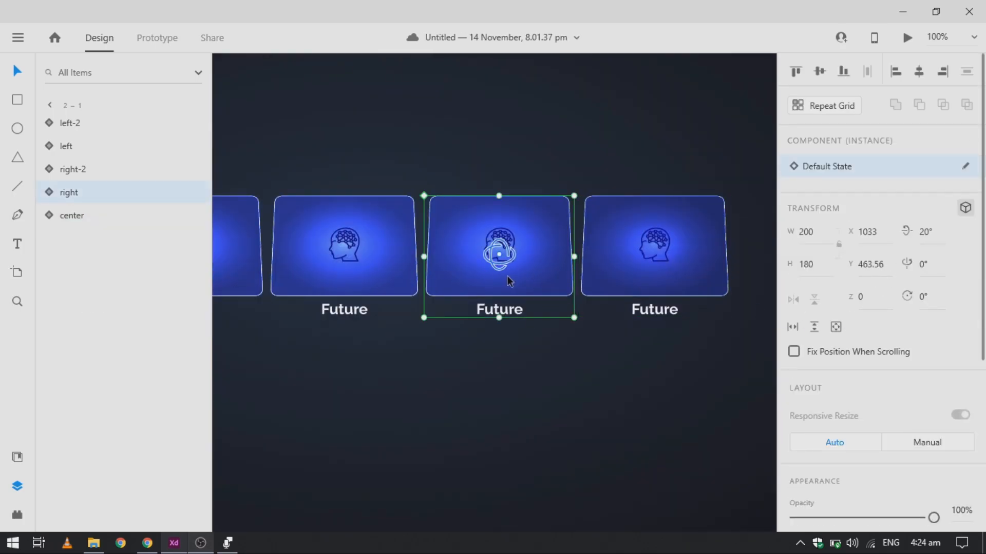
scroll(507, 280, "up", 3)
scroll(506, 276, "down", 3)
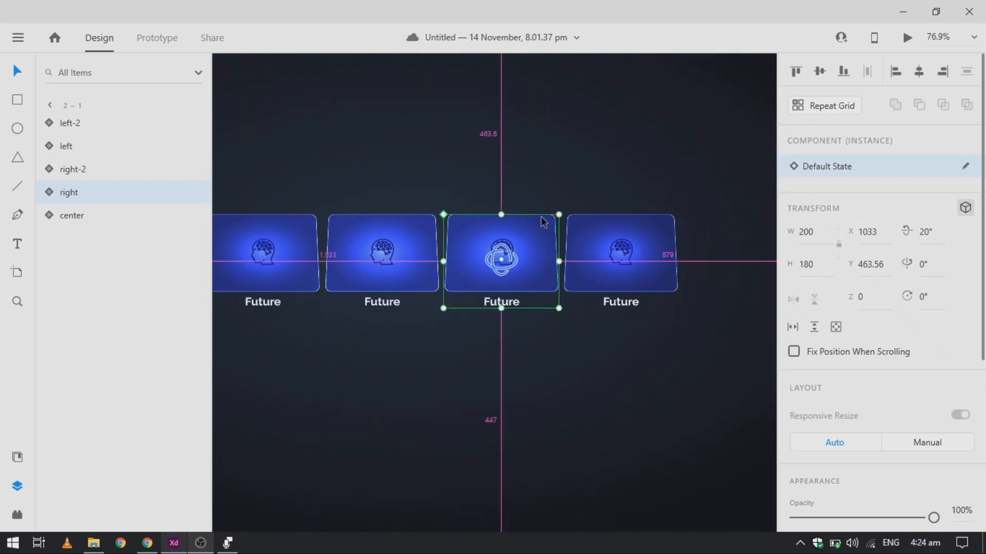
scroll(541, 216, "up", 3)
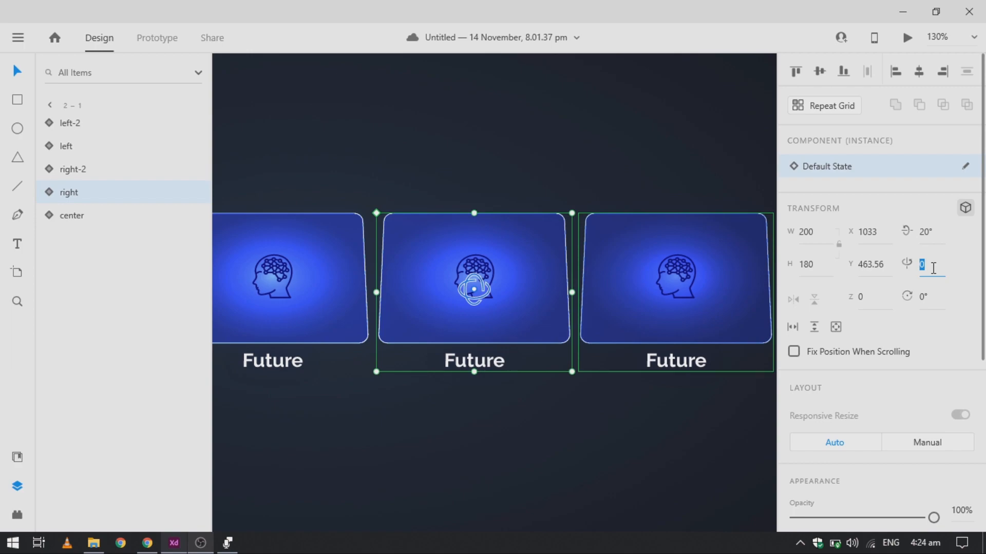
key("Return")
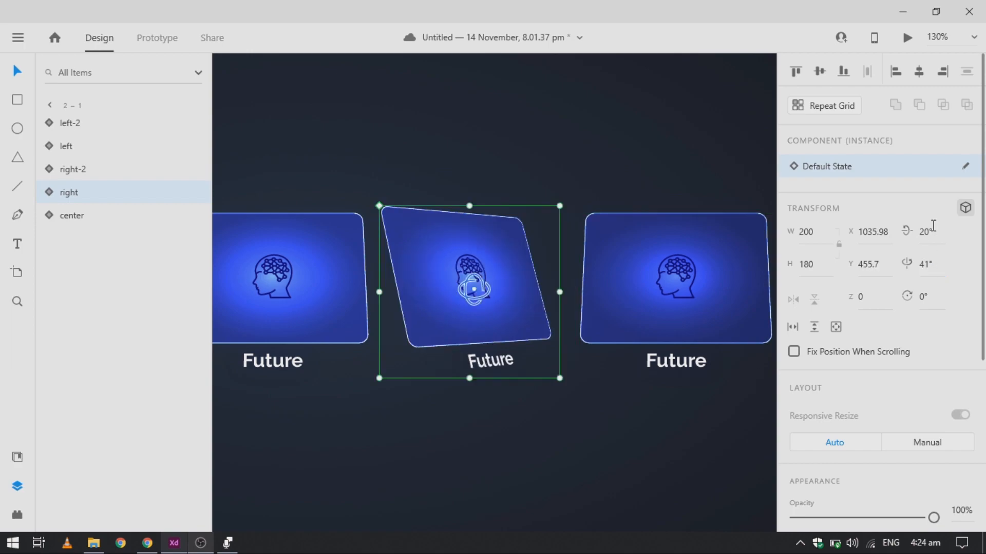
left_click(933, 234)
type("5")
key("Return")
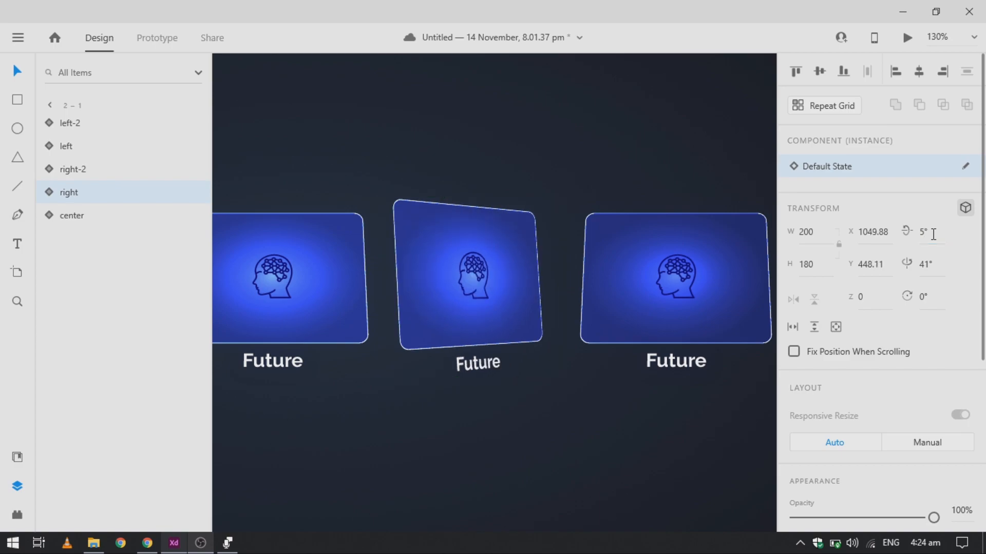
left_click(884, 302)
key("Return")
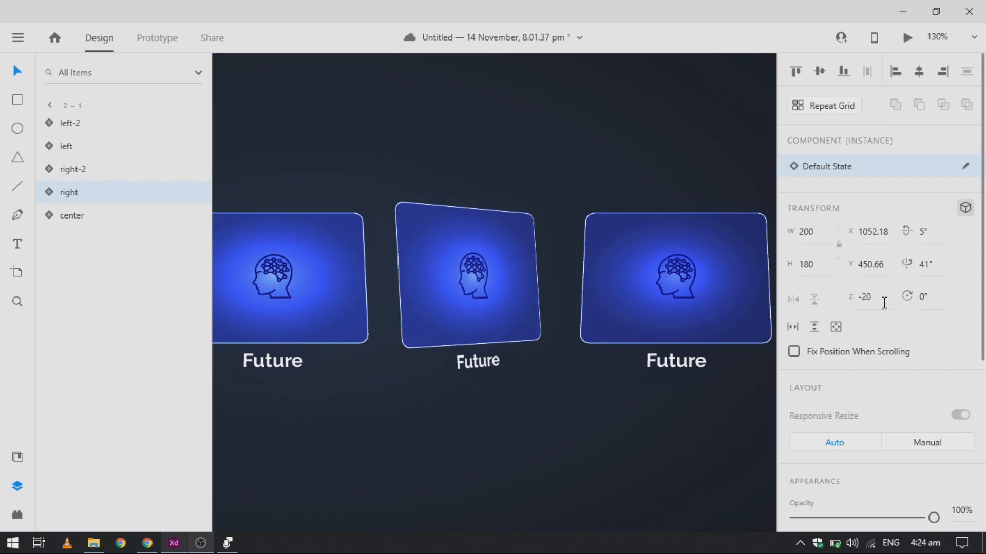
scroll(576, 338, "down", 6)
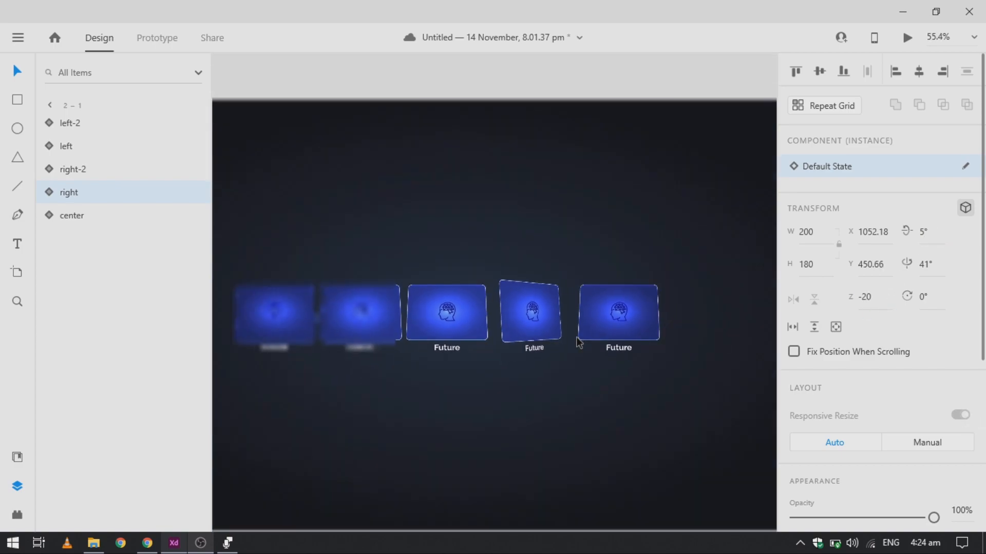
scroll(576, 338, "left", 12)
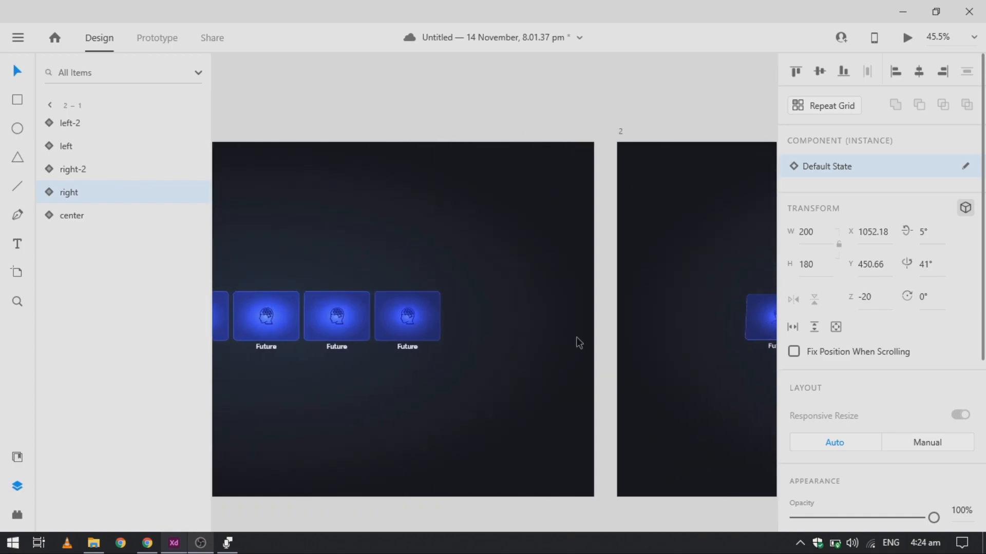
scroll(576, 336, "left", 2)
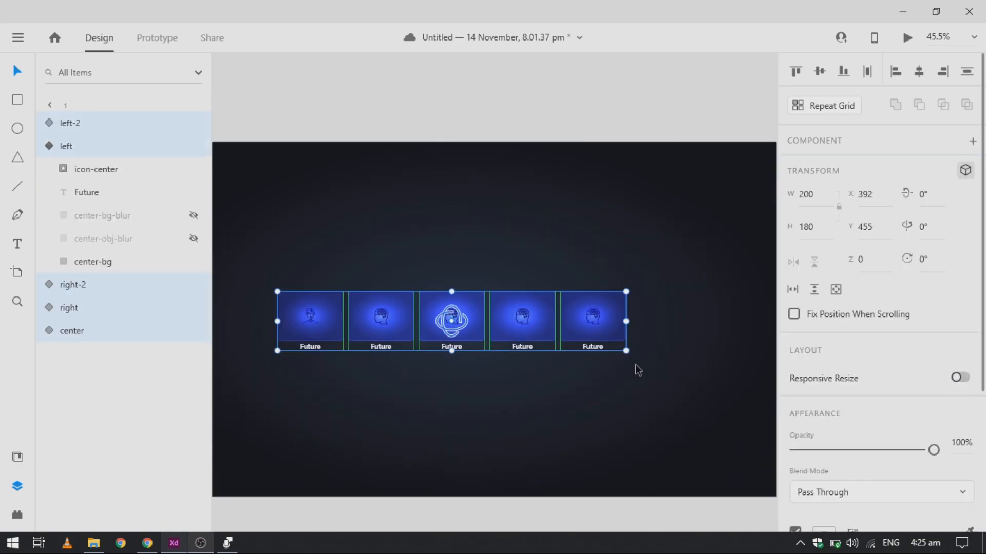
scroll(635, 365, "right", 3)
scroll(638, 369, "right", 15)
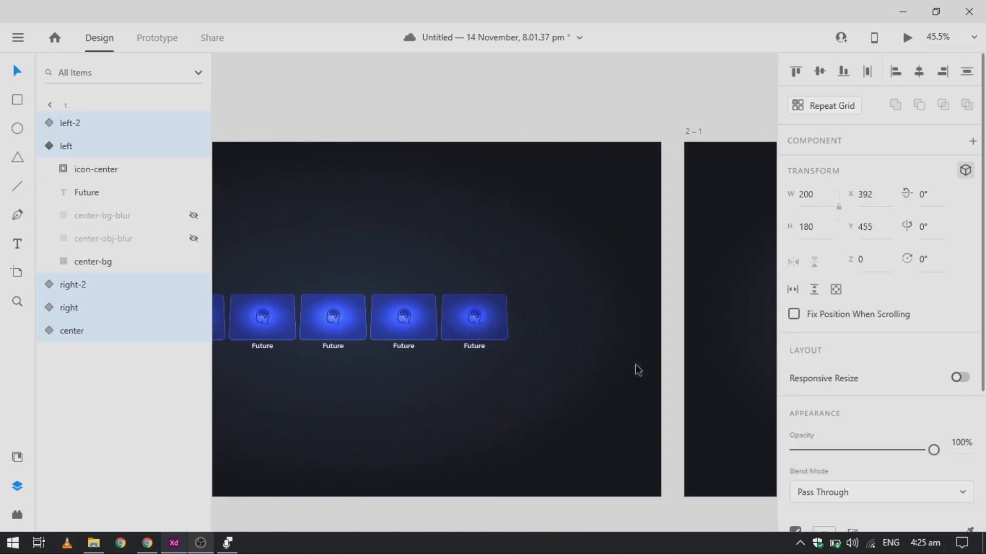
Step: Scale down the angled right card and shift the right-2 card inward to X 1135
left_click(623, 344)
scroll(622, 340, "up", 5)
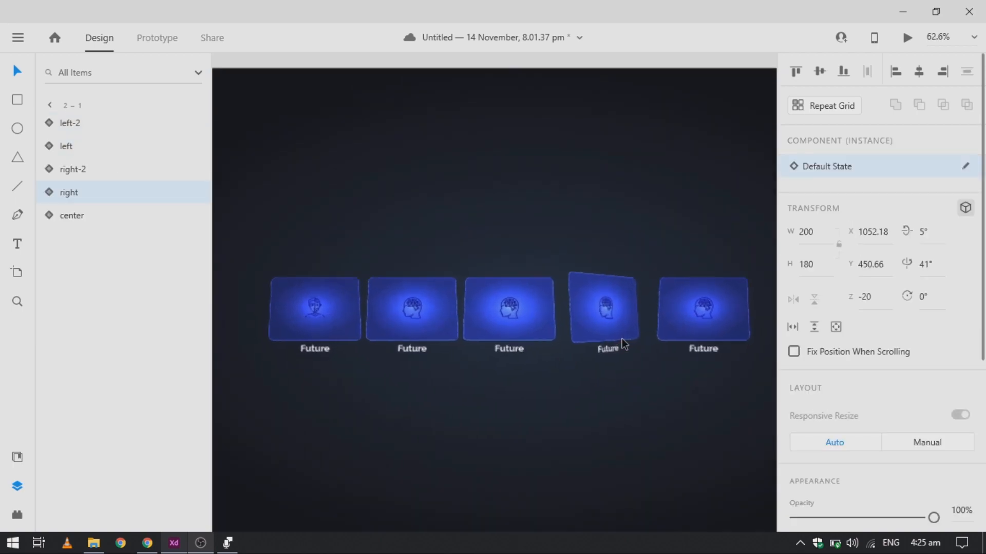
left_click_drag(659, 200, 643, 250)
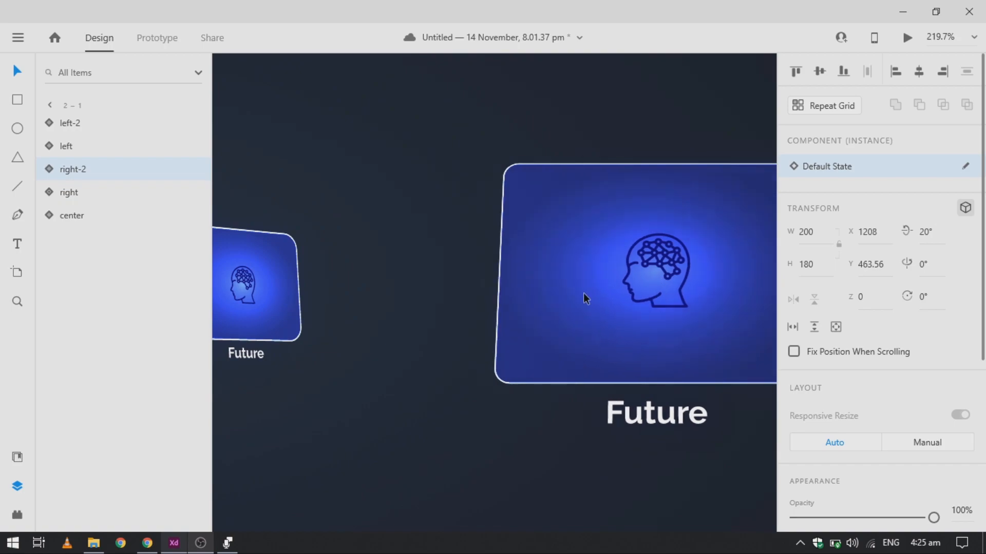
key("ctrl+z")
key("ctrl+z")
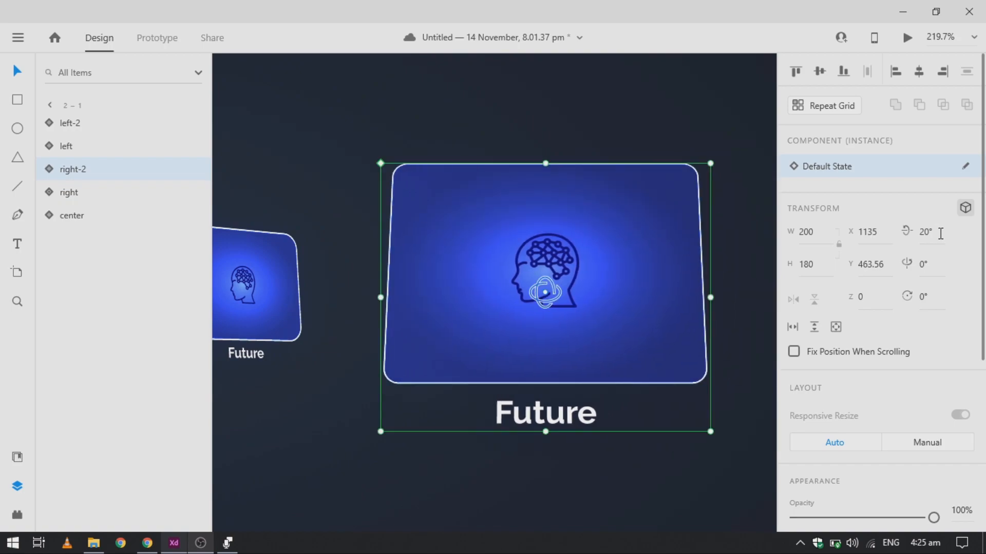
Step: Set the right-2 card's X rotation to 5°, Y rotation to 66° and Z depth to -40
key("Return")
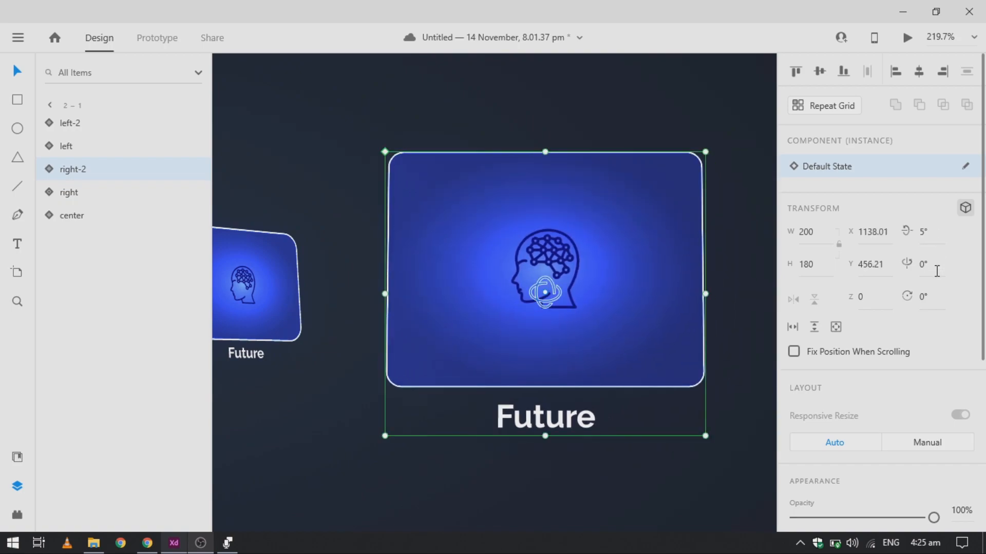
left_click(937, 271)
type("66")
key("Return")
left_click(878, 307)
type("-")
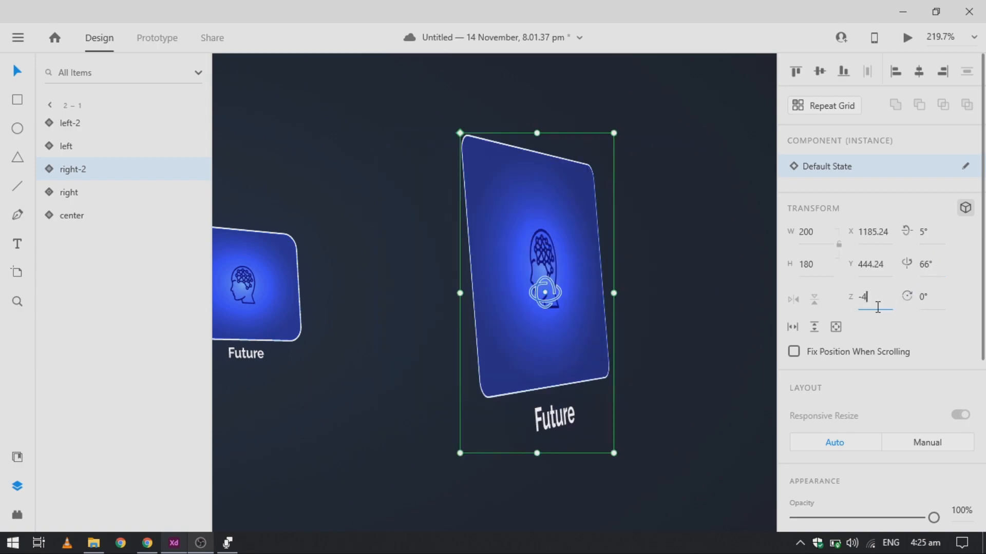
type("40")
key("Return")
Step: Shrink the right-2 card to 58 × 52 and place it overlapping the right card's outer edge at about X 1076
left_click_drag(551, 207, 374, 225)
left_click_drag(433, 139, 389, 221)
scroll(343, 261, "up", 3)
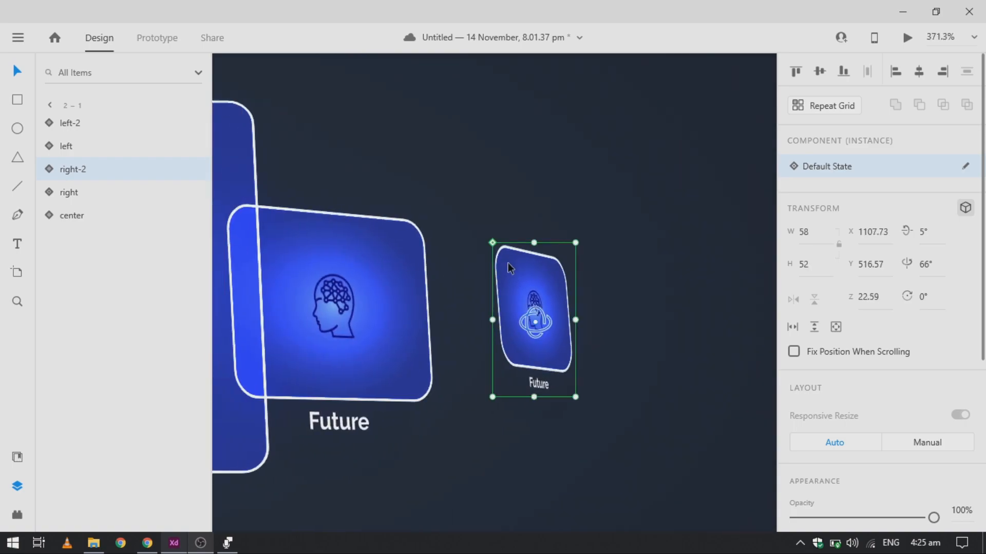
left_click_drag(508, 263, 421, 280)
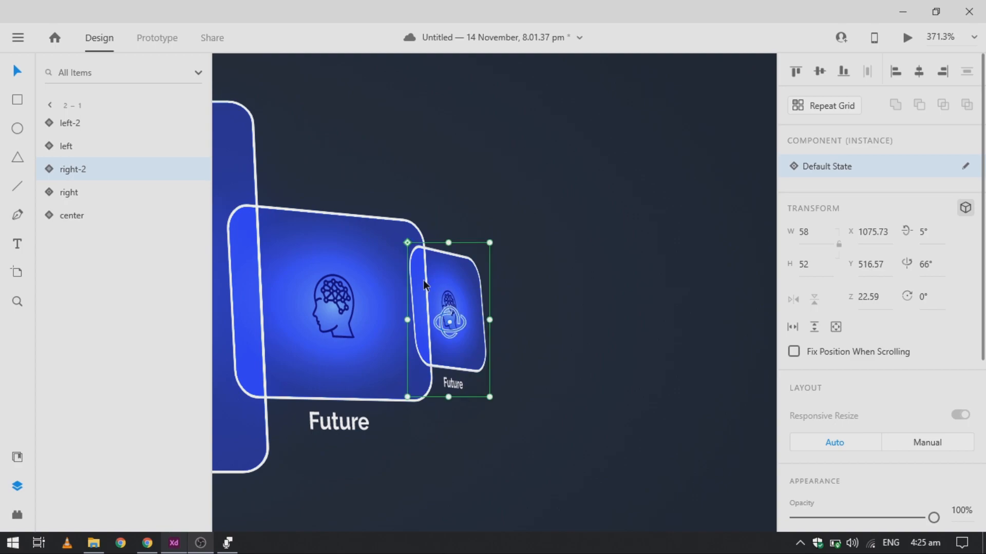
Step: Select the right and right-2 cards together and set their opacity to 0%
scroll(423, 279, "down", 5)
left_click_drag(477, 288, 419, 296)
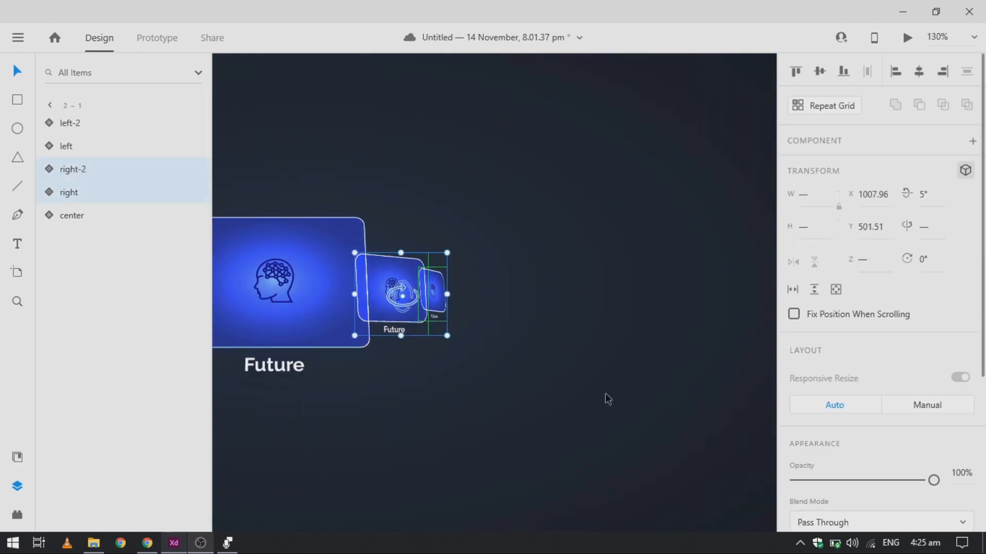
scroll(915, 457, "down", 3)
left_click_drag(933, 378, 651, 400)
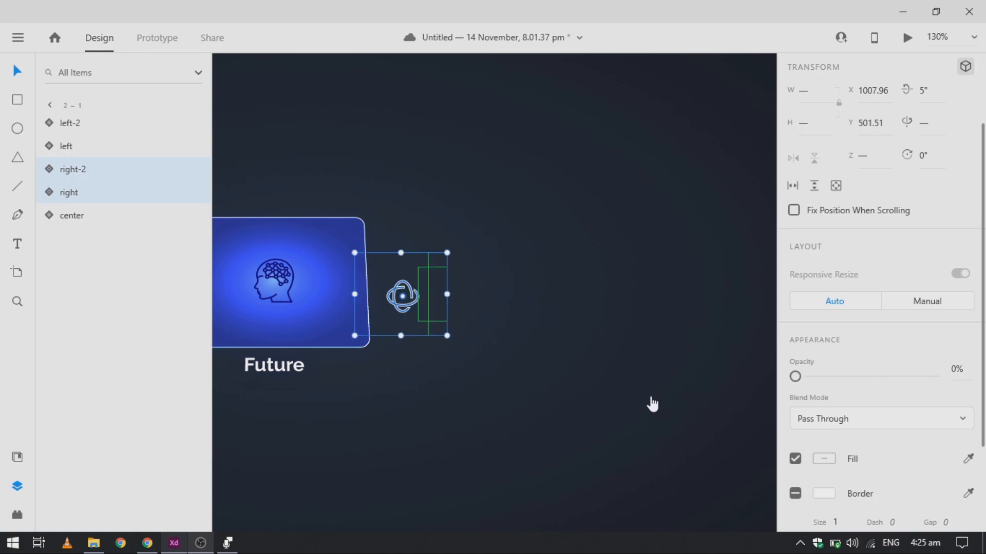
left_click(651, 399)
Step: Set the left card's X rotation to 5°, Y rotation to -41° and Z depth to -20
scroll(651, 400, "left", 6)
left_click(419, 313)
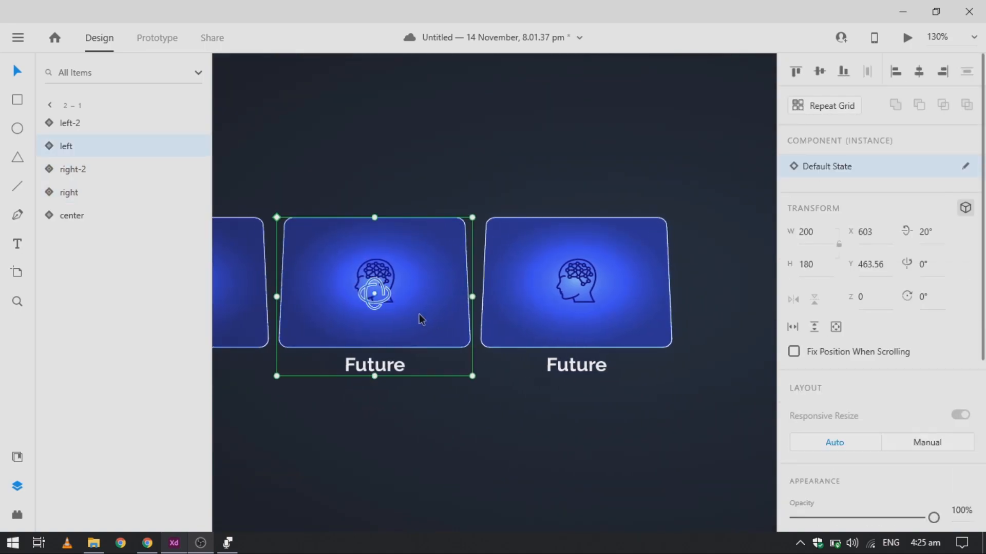
left_click(928, 234)
type("5")
key("Return")
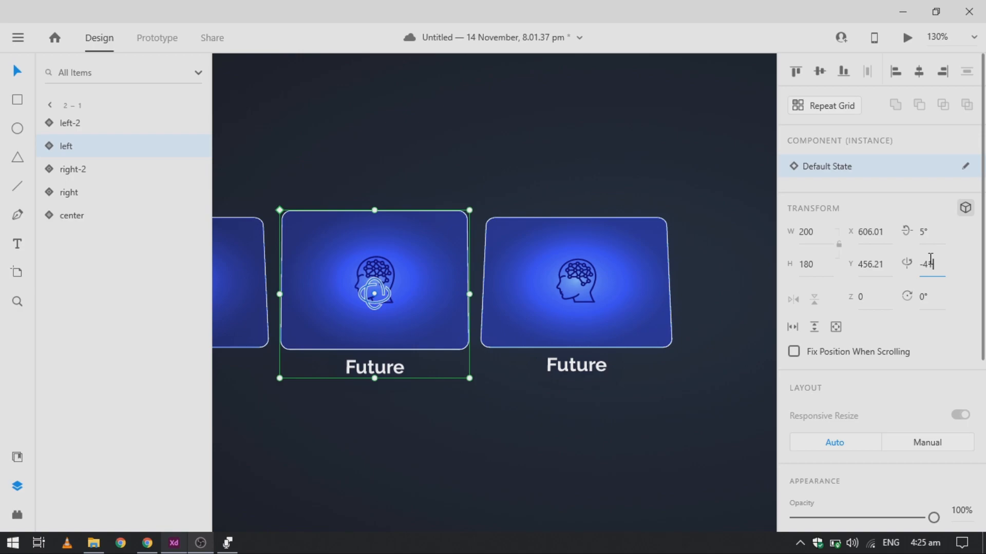
key("Return")
left_click(886, 293)
type("-20")
key("Return")
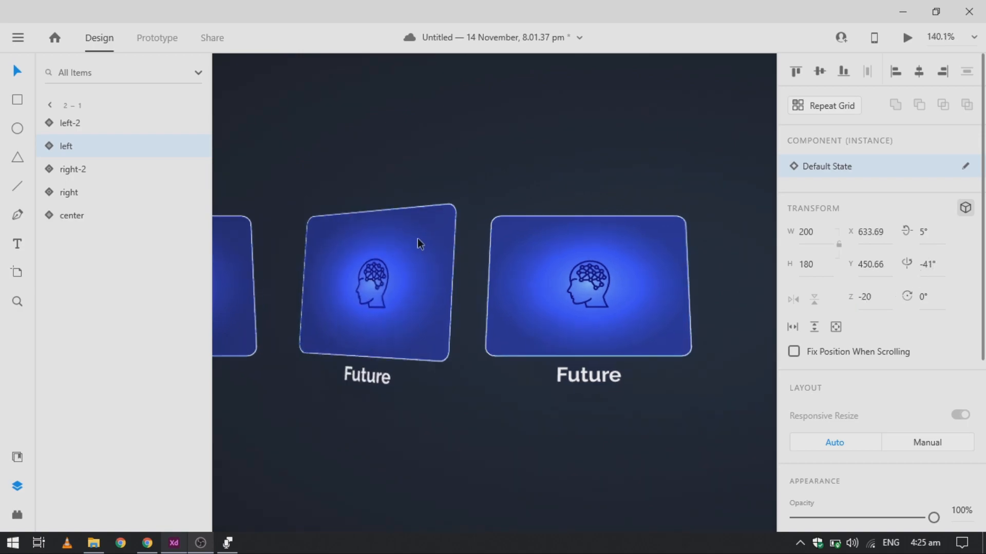
Step: Shrink the left card to 80 × 72 and move it over the center card's left edge at about X 774
scroll(417, 238, "up", 5)
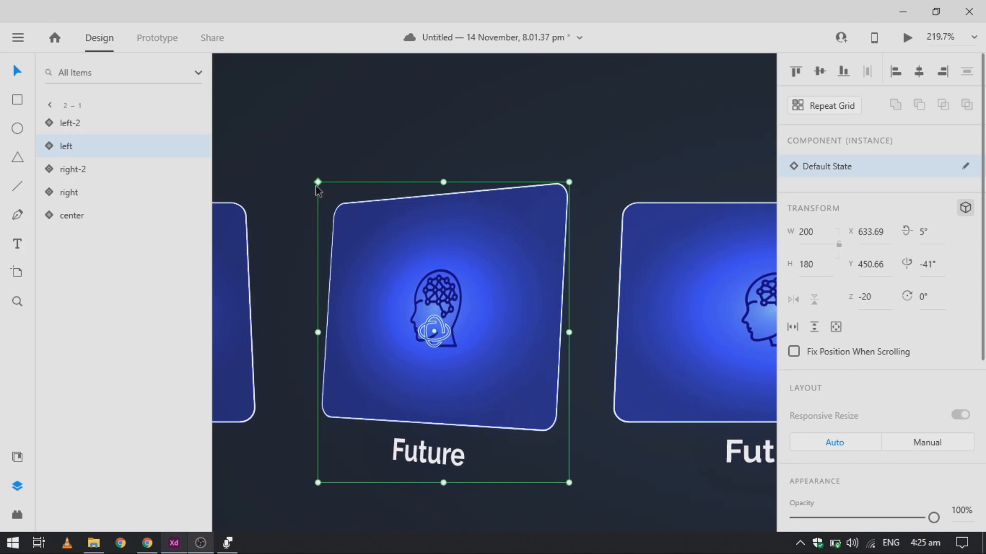
left_click_drag(316, 184, 390, 278)
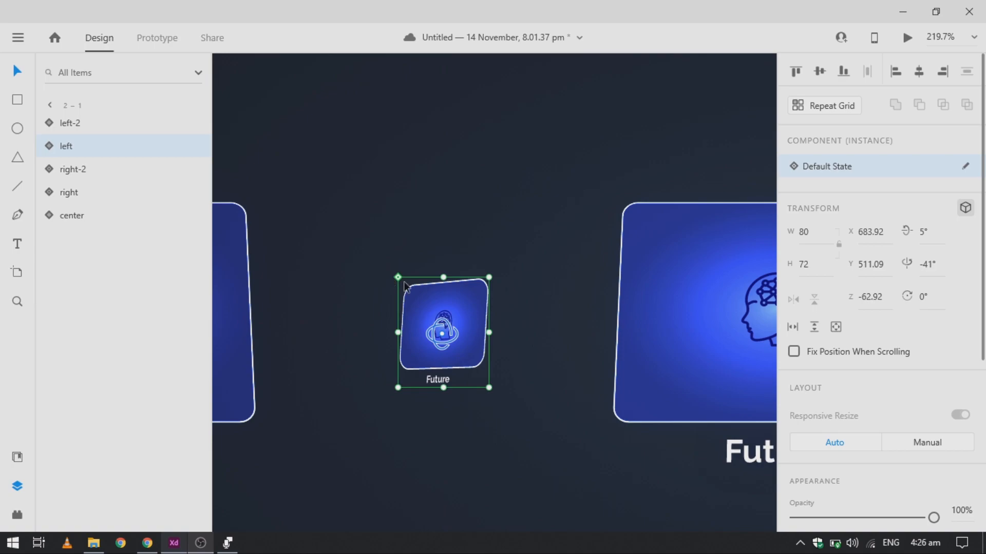
left_click_drag(447, 309, 588, 331)
scroll(651, 353, "right", 1)
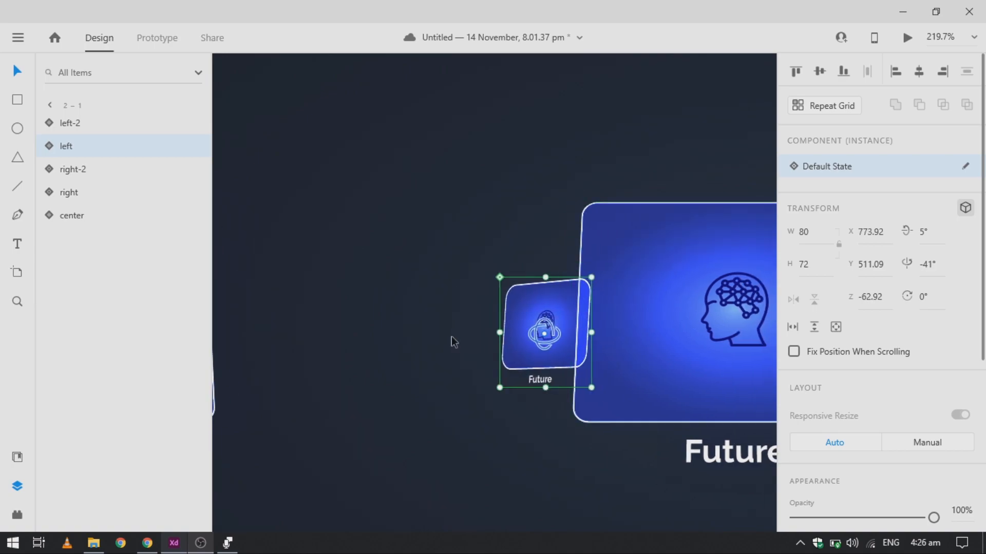
Step: Set the left-2 card's X rotation to 5°, Y rotation to -66° and Z depth to -40
scroll(397, 337, "left", 3)
left_click(277, 331)
scroll(277, 332, "left", 5)
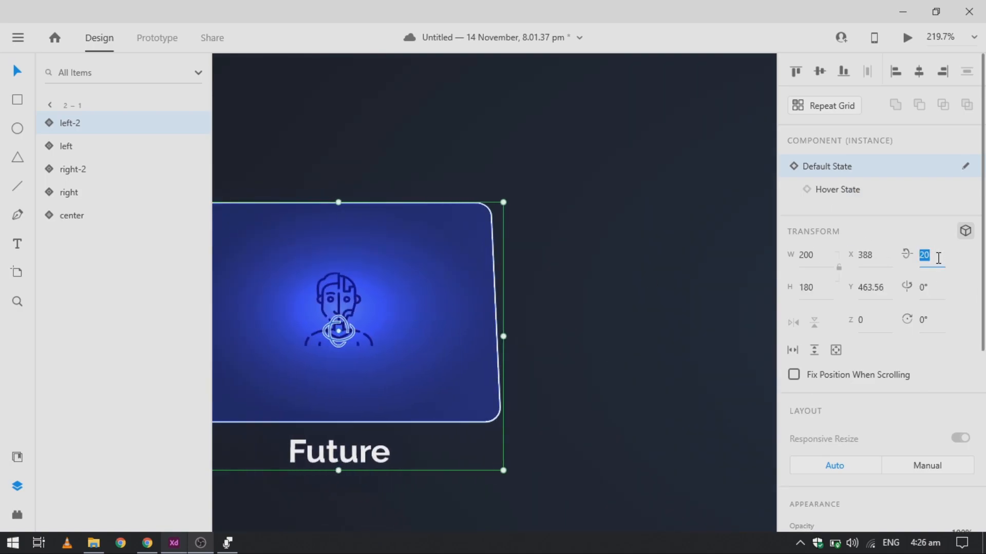
key("Return")
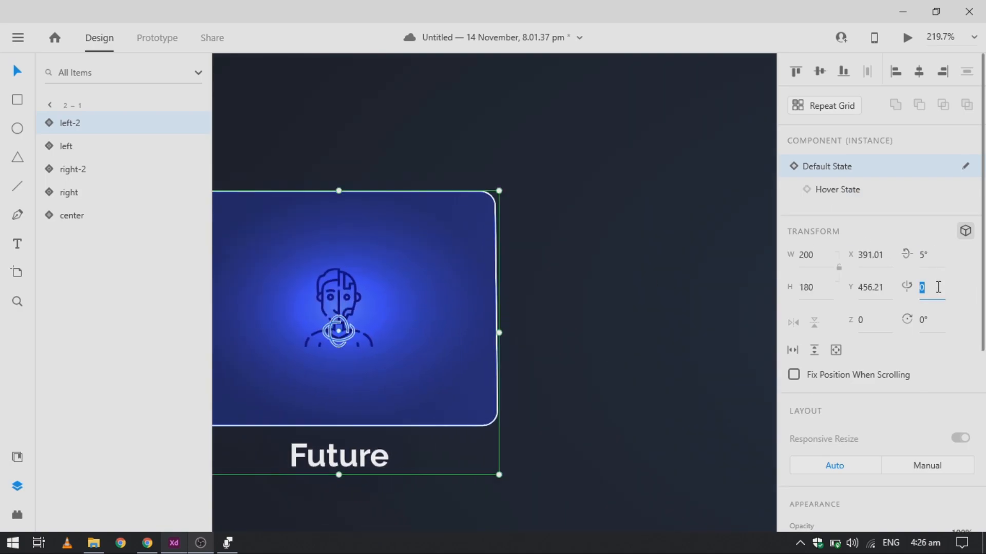
left_click(937, 287)
type("-66")
key("Return")
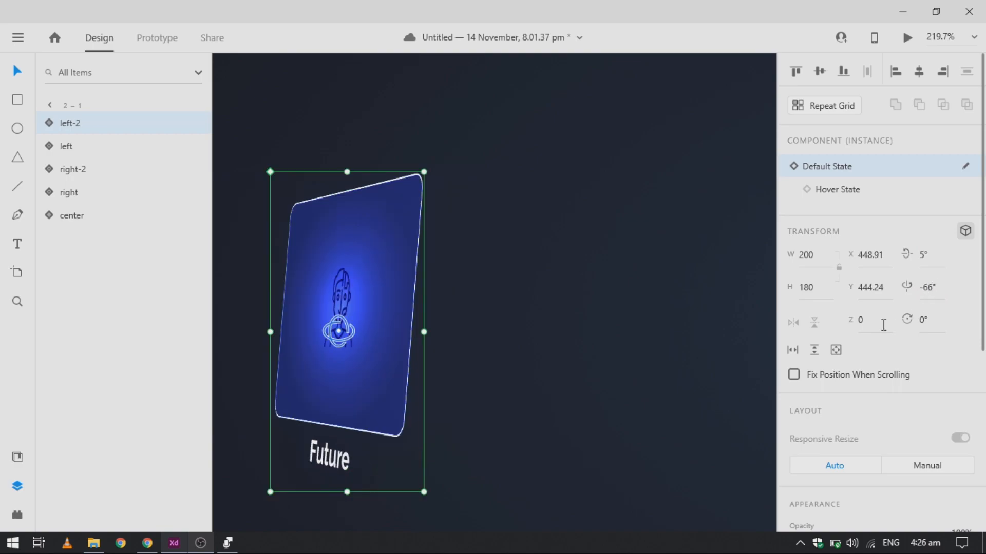
left_click(881, 325)
type("-40")
key("Return")
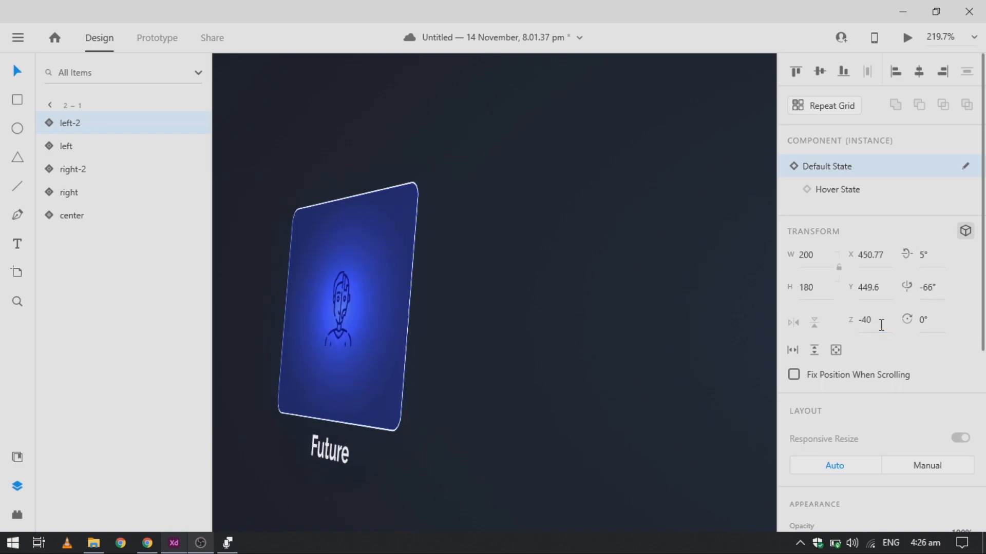
Step: Shrink the left-2 card and move it over the left card's outer edge at about X 761
left_click_drag(371, 275, 672, 300)
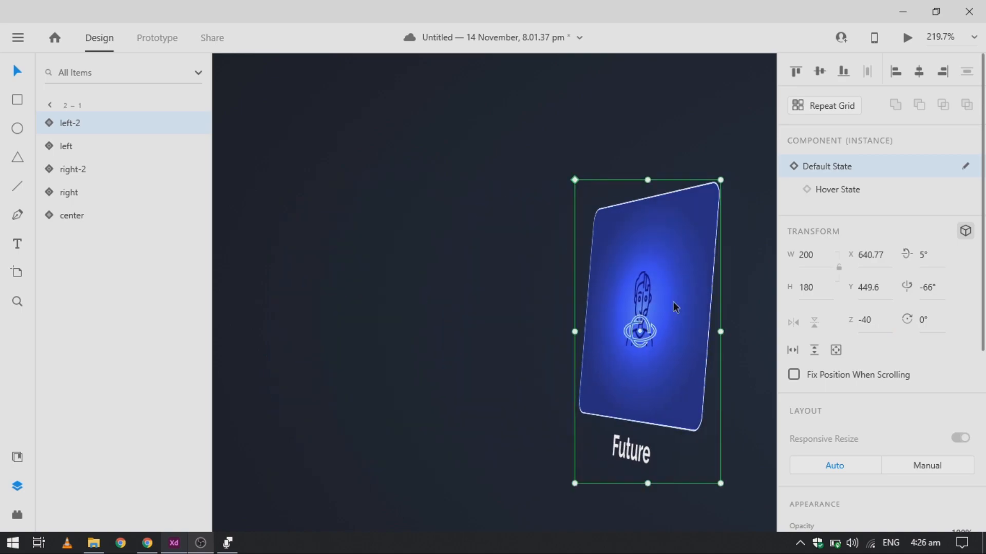
scroll(672, 301, "right", 4)
left_click_drag(375, 179, 423, 259)
left_click_drag(451, 310, 618, 359)
Step: Select the left and left-2 cards together and set their opacity to 0%
scroll(590, 335, "down", 2)
left_click_drag(820, 480, 690, 497)
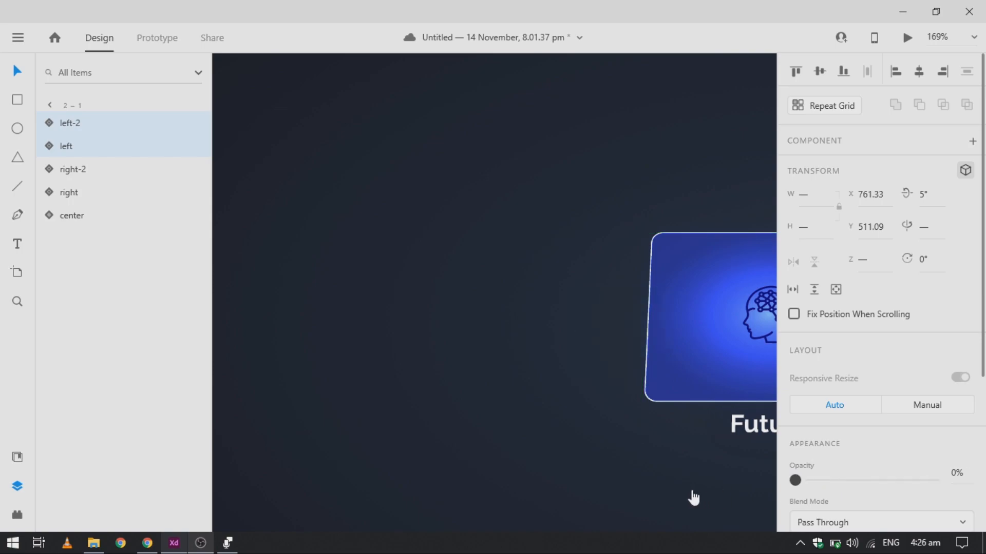
Step: Switch the center card on artboard 2 – 1 to its Hover State
scroll(691, 498, "down", 1)
scroll(691, 498, "down", 10)
left_click(666, 450)
left_click(836, 191)
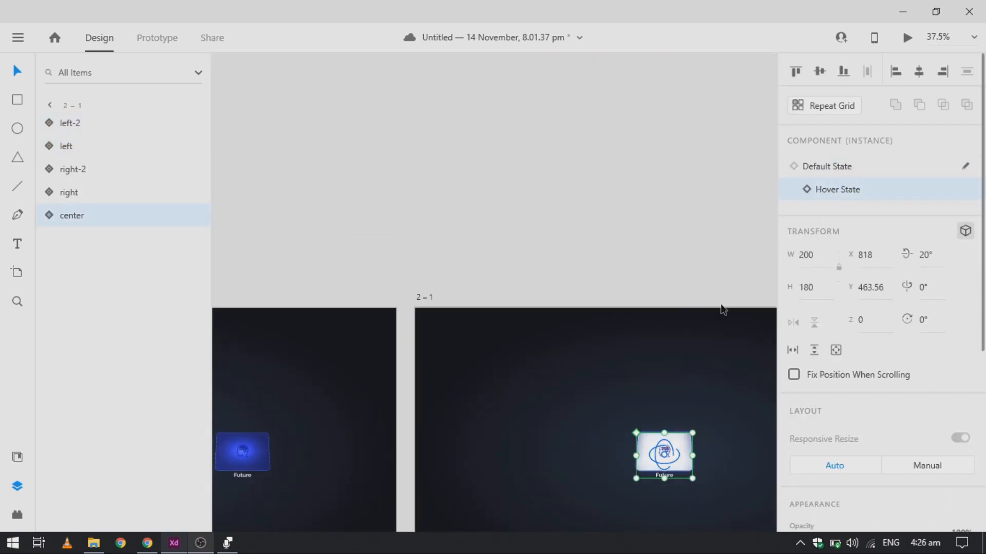
Step: Link the center card on artboard 2 – 1 to artboard 2 with a Tap-triggered Auto-Animate lasting 1 s
scroll(661, 386, "down", 3)
scroll(662, 386, "right", 1)
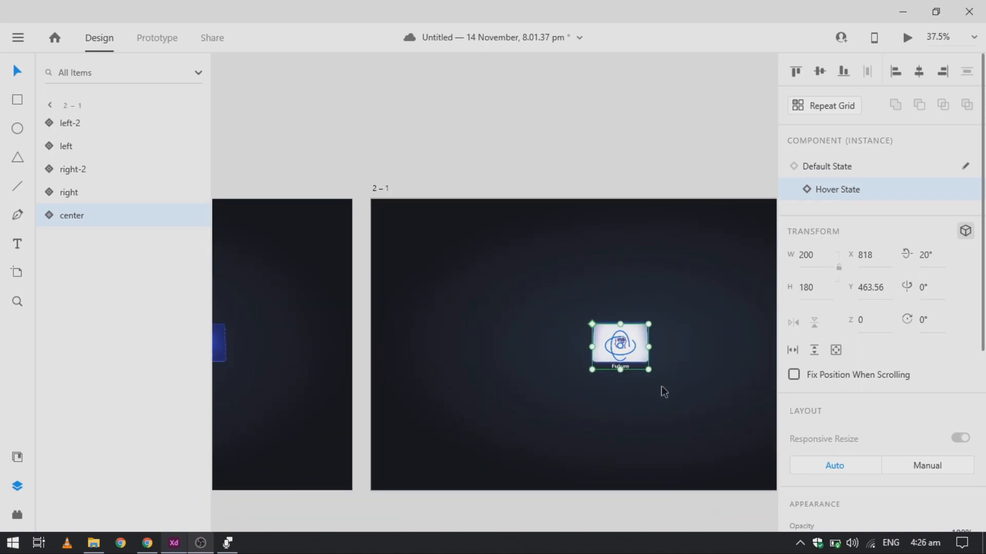
left_click(153, 41)
left_click_drag(649, 349, 503, 358)
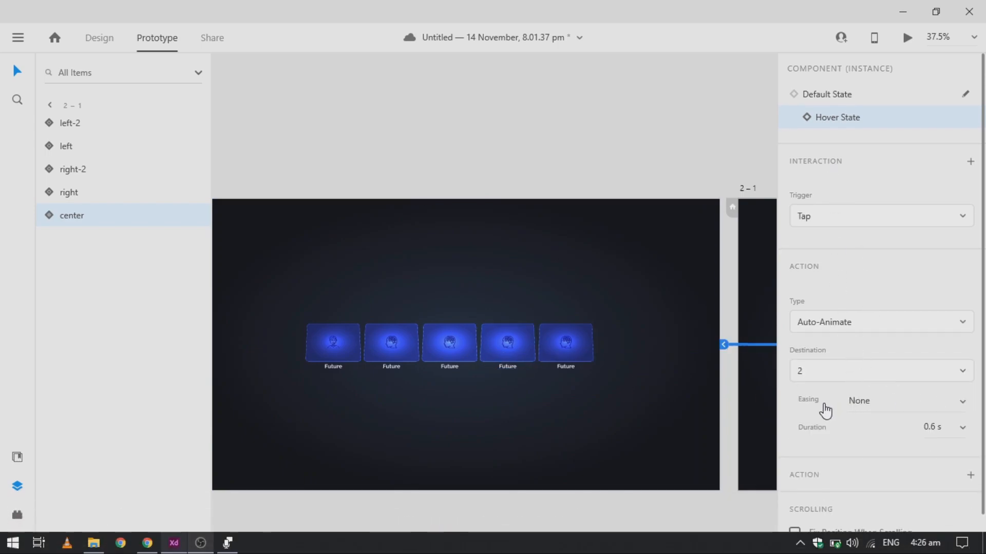
left_click(964, 434)
left_click(946, 497)
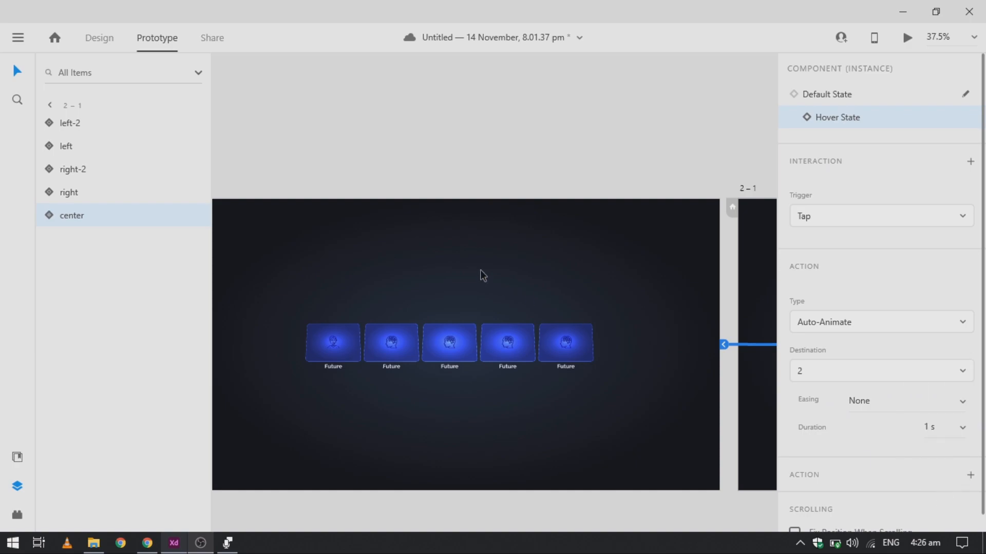
Step: Link artboard 2 to artboard 1 with a Time trigger, 0 s delay and an Auto-Animate lasting 0.8 s
scroll(478, 272, "right", 5)
left_click(341, 188)
scroll(341, 188, "right", 3)
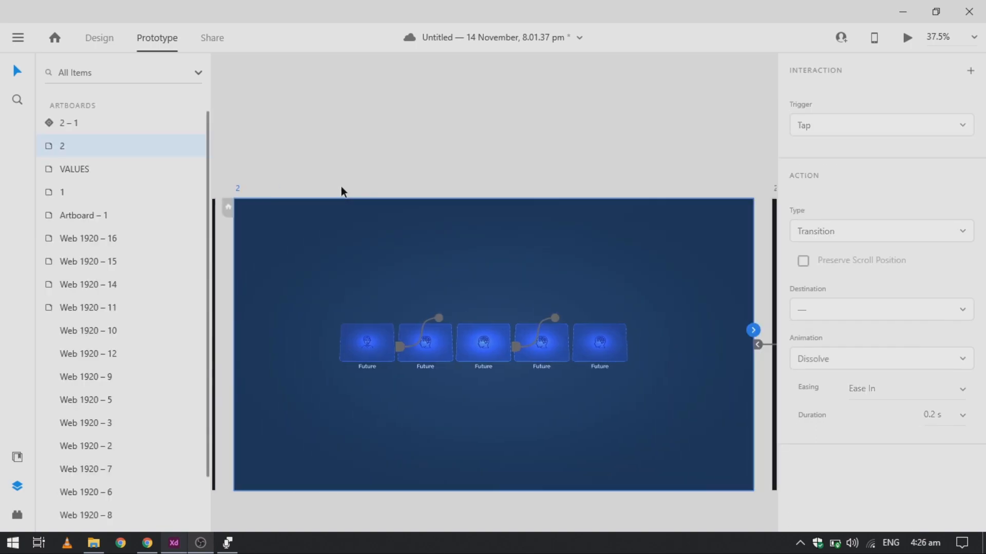
left_click_drag(714, 330, 318, 330)
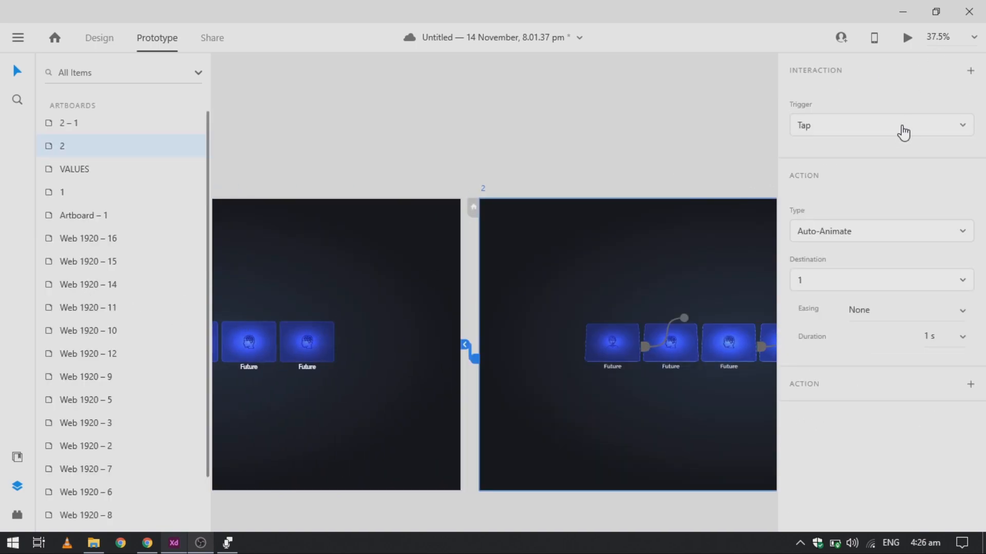
left_click(902, 133)
left_click(830, 182)
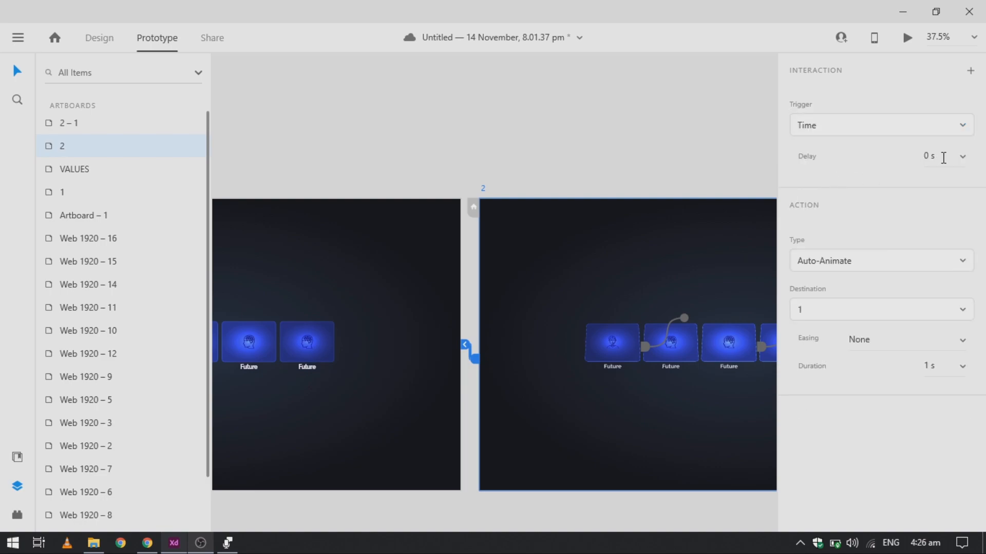
left_click(962, 367)
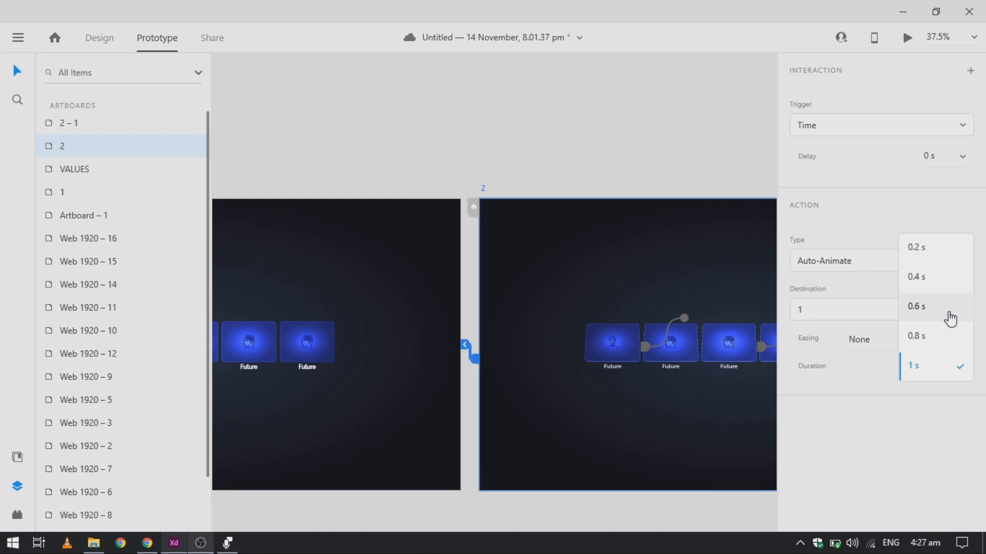
left_click(934, 336)
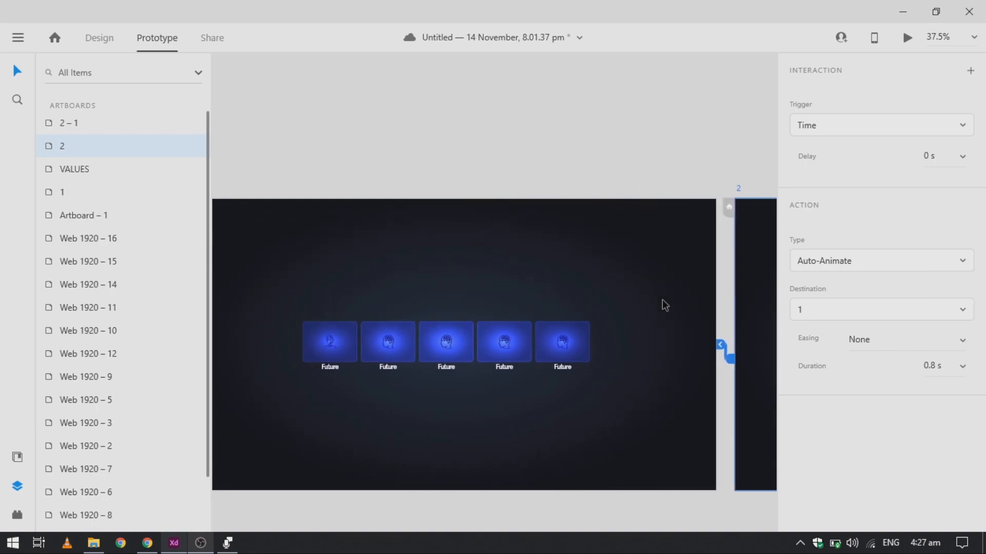
Step: Link artboard 1 to artboard 2 – 1 with a Tap-triggered Auto-Animate lasting 0.4 s
scroll(662, 415, "right", 4)
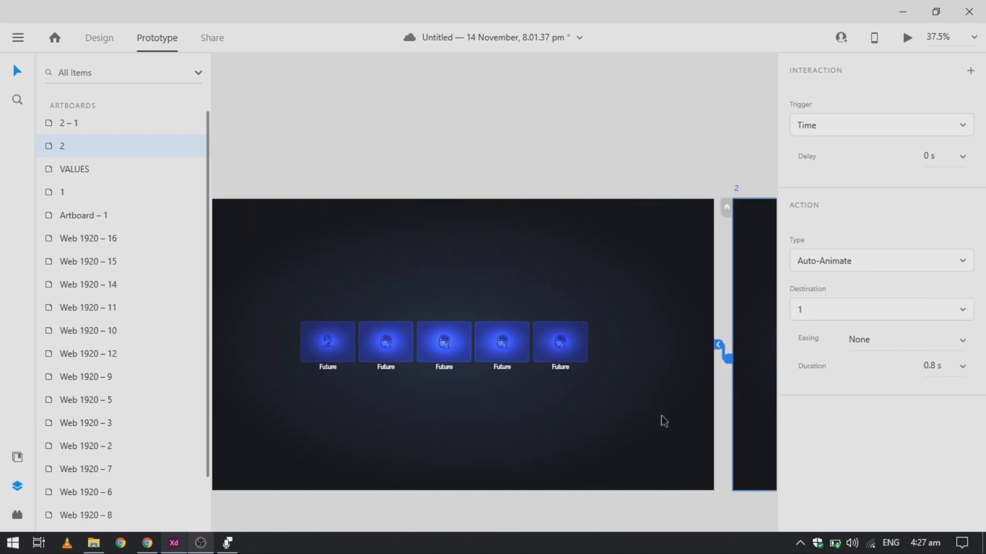
left_click(461, 369)
left_click(483, 413)
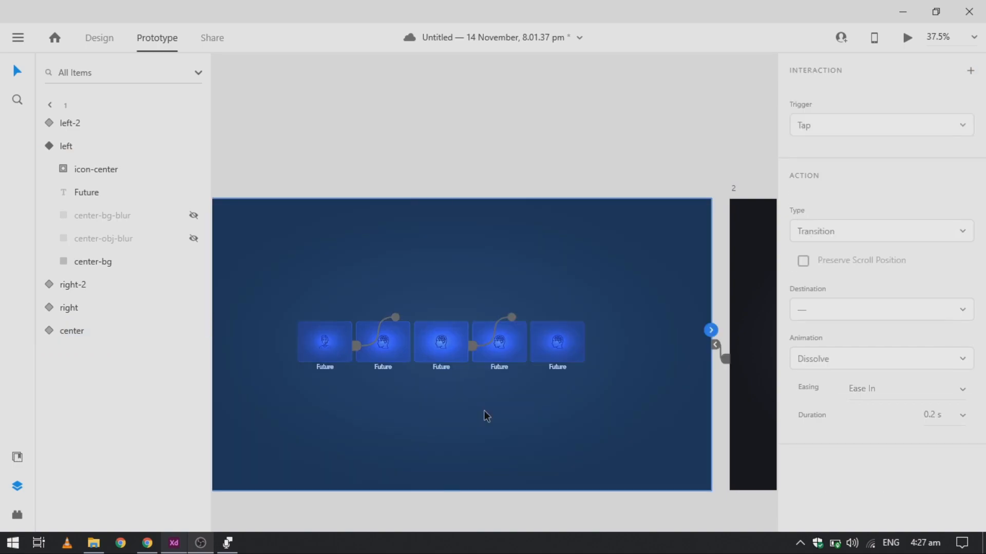
scroll(563, 391, "right", 3)
left_click_drag(547, 330, 620, 362)
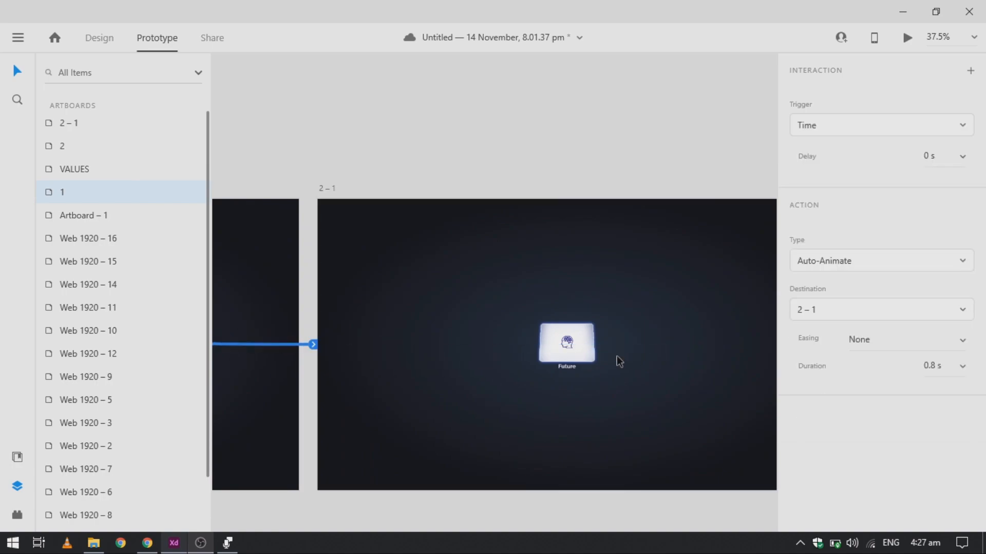
left_click(963, 366)
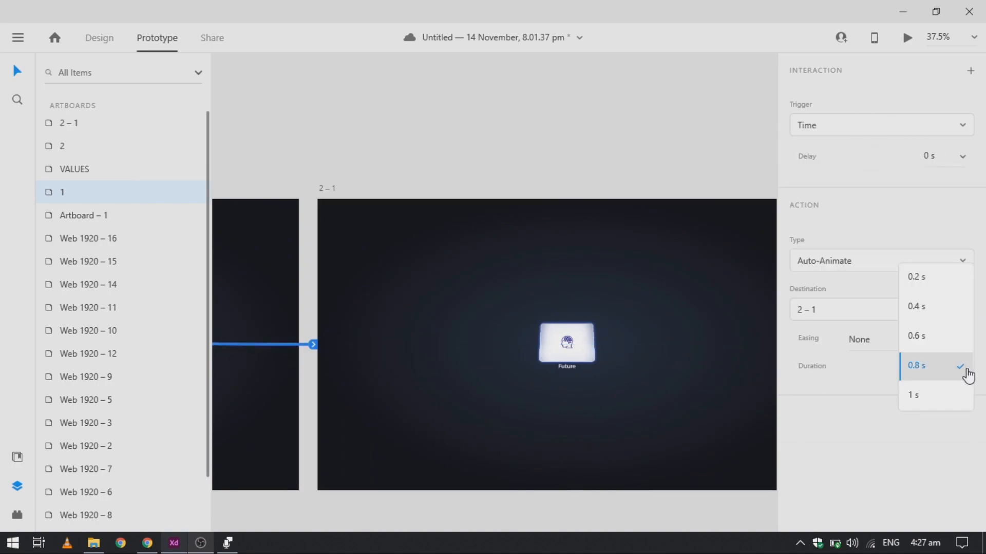
left_click(948, 324)
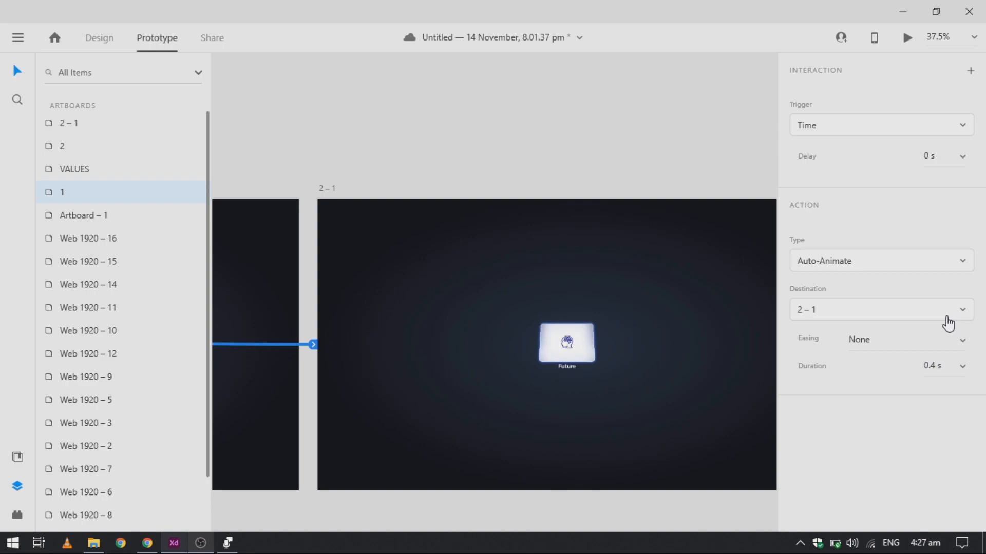
left_click(802, 138)
left_click(847, 71)
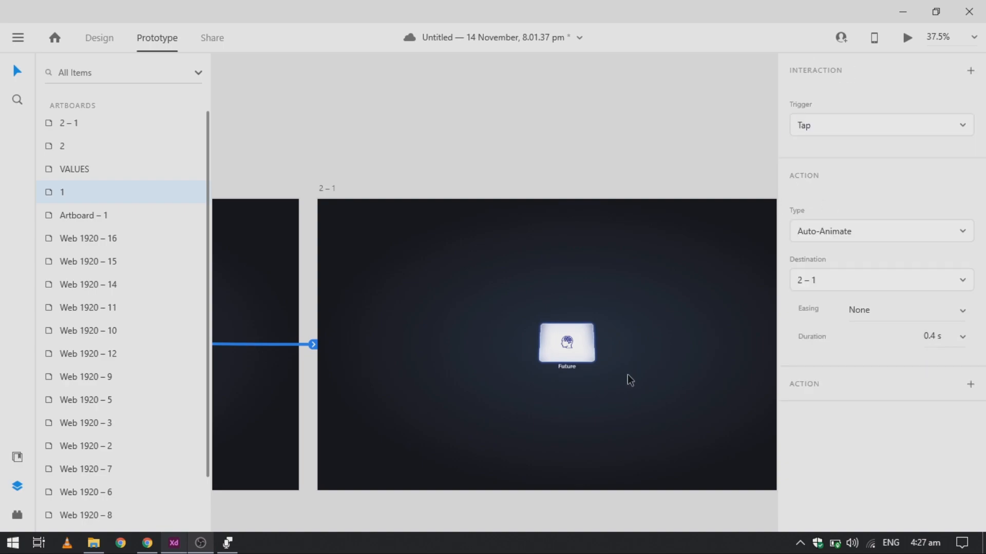
Step: Mark artboard 2 – 1 as the starting screen of a prototype flow
left_click(623, 372)
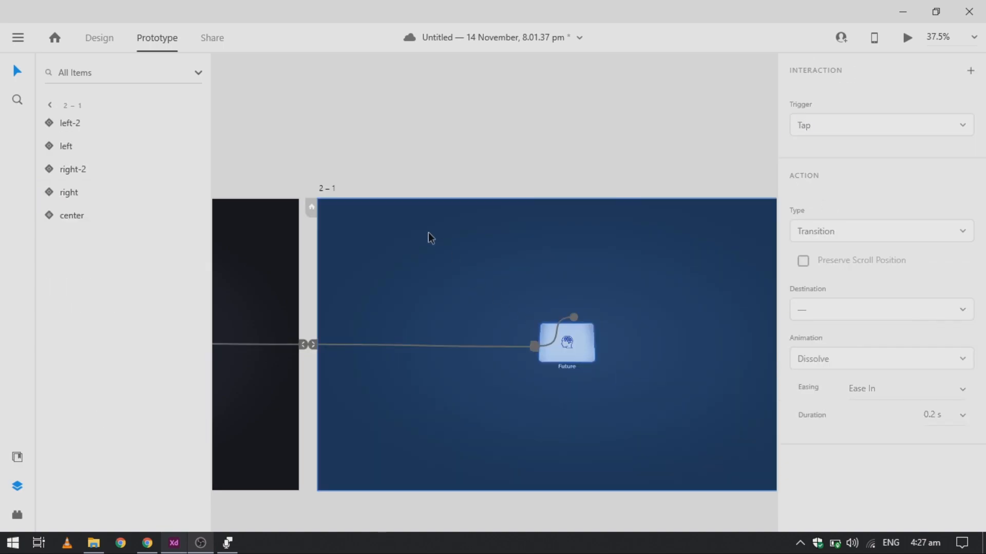
left_click(329, 189)
left_click(312, 210)
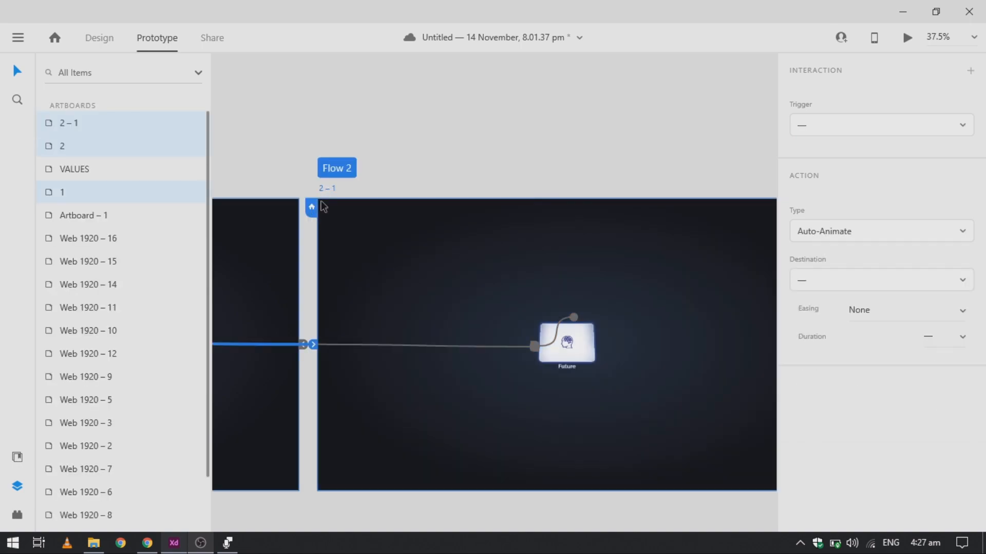
Step: Preview the prototype from artboard 2 – 1 and test expanding and collapsing the card row by repeatedly activating the center card
left_click(578, 347)
key("ctrl+Return")
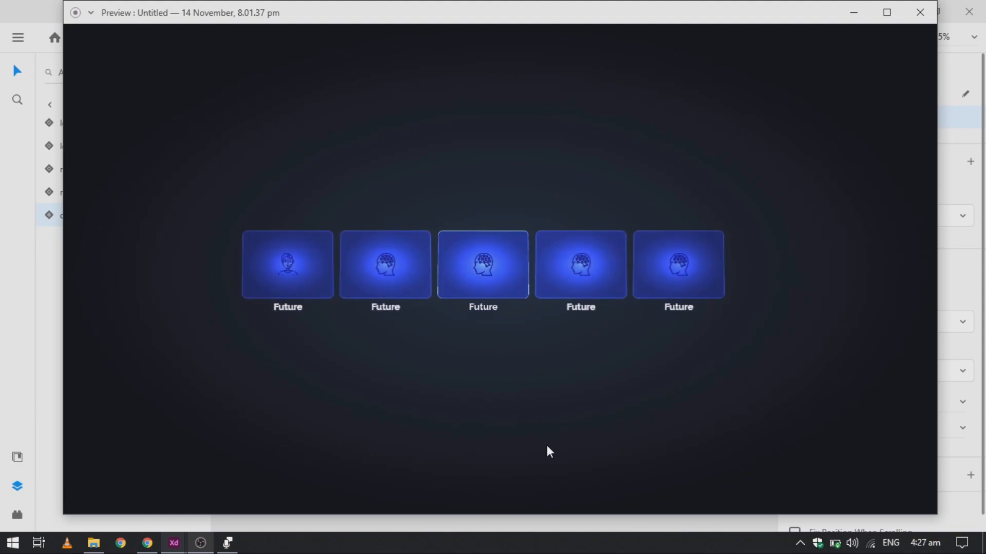
left_click(519, 277)
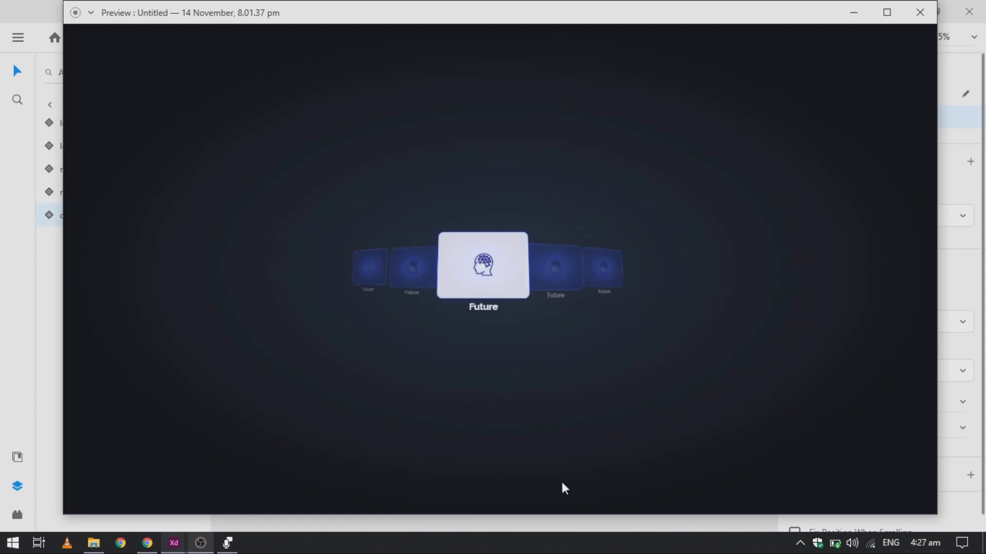
left_click(511, 279)
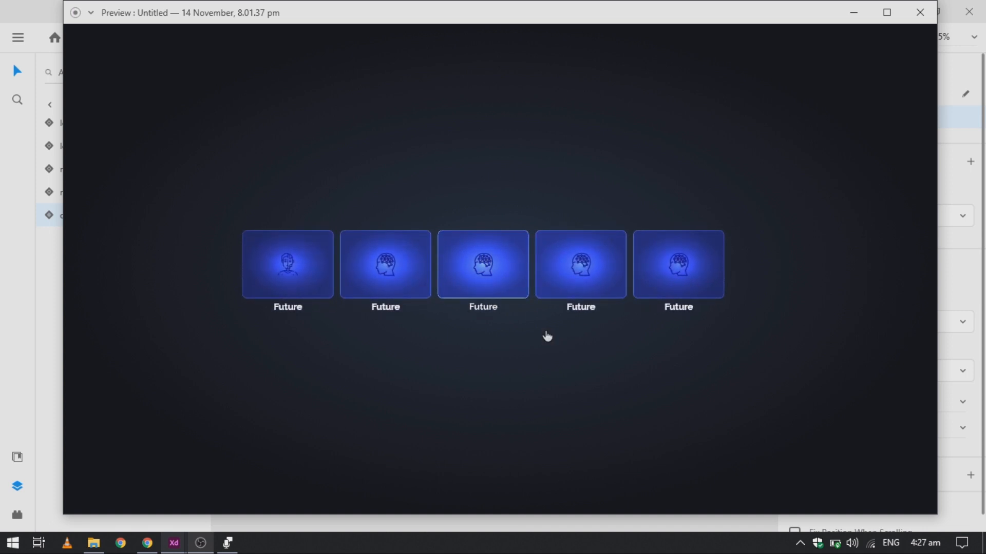
left_click(511, 251)
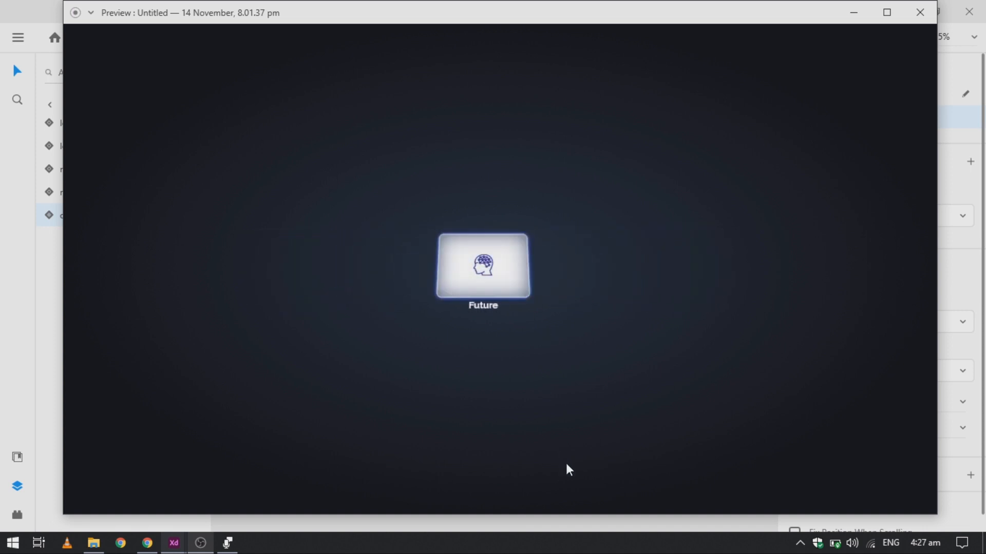
left_click(501, 295)
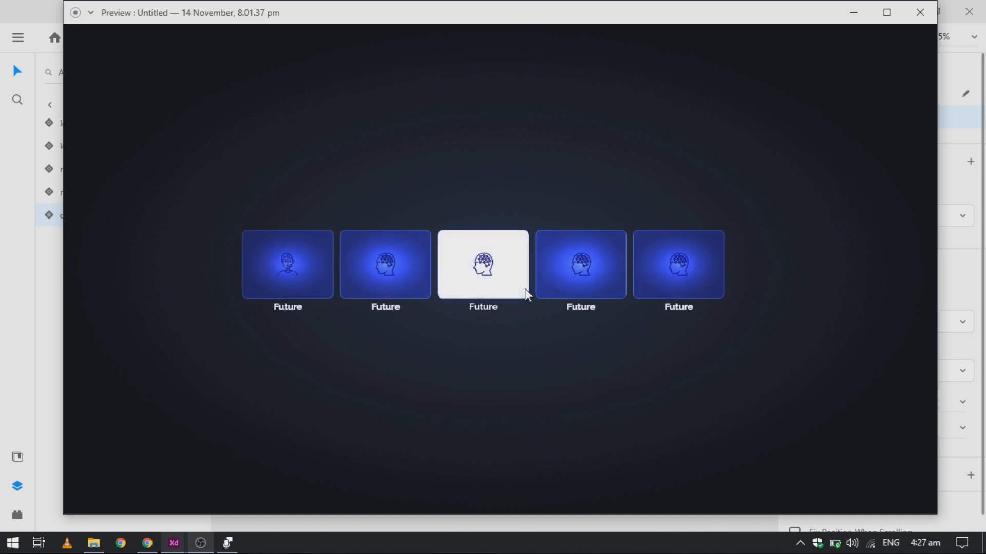
left_click(480, 272)
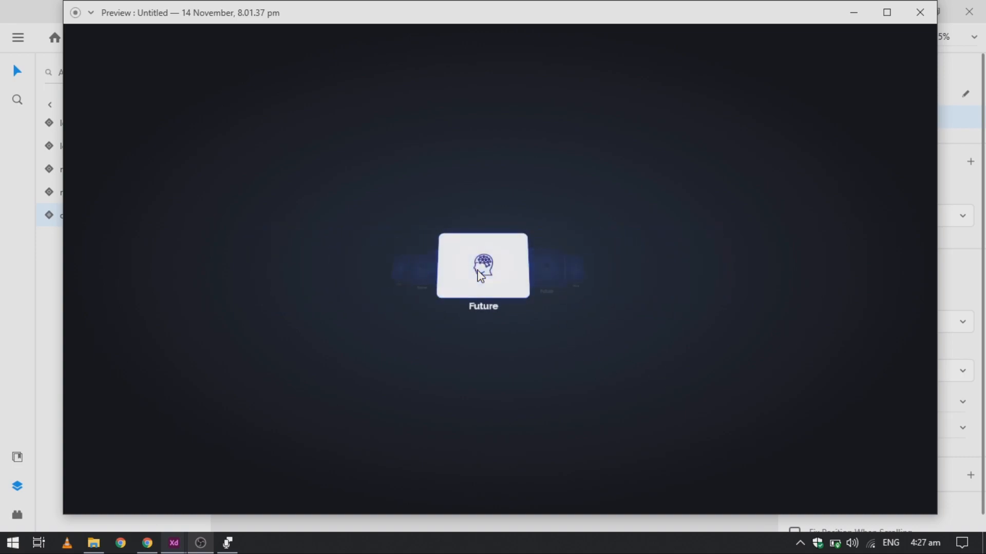
left_click(504, 291)
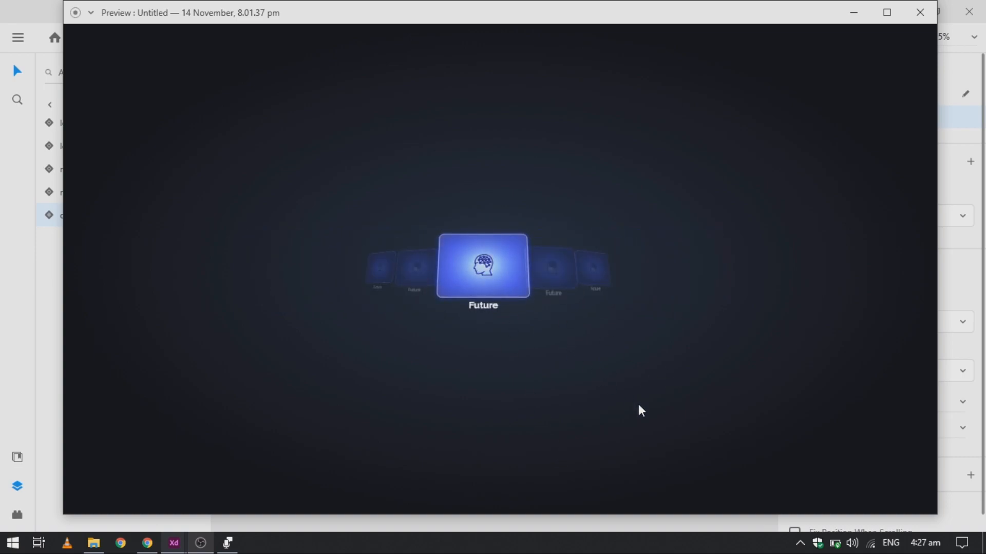